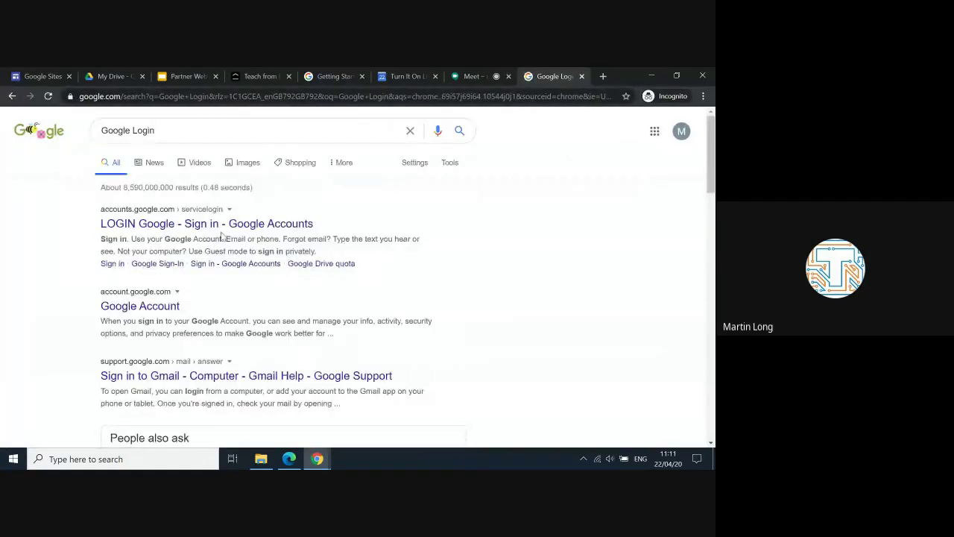
Step: Sign in through the Google Login search result, then go back to the Google Sites home tab
{"action": "left_click", "coordinate": [228, 225]}
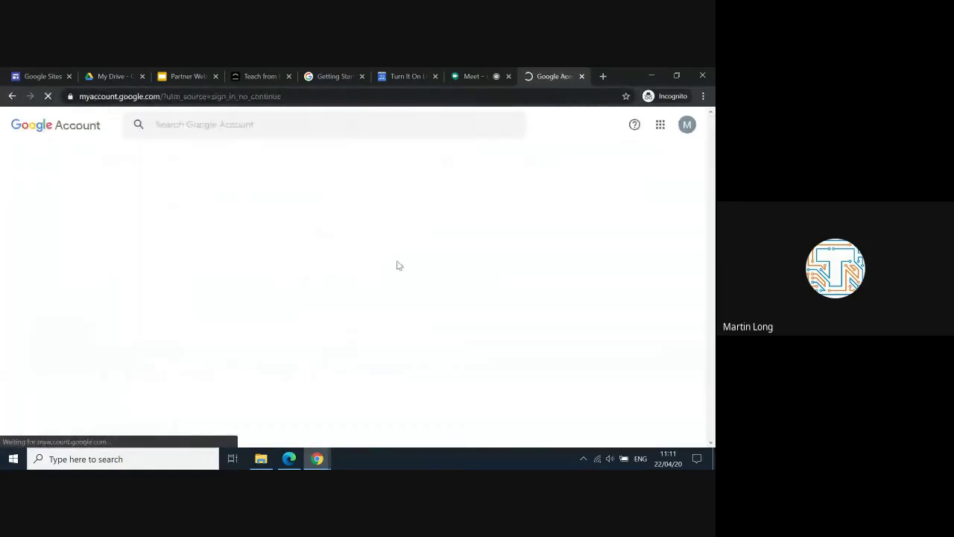
{"action": "left_click", "coordinate": [660, 123]}
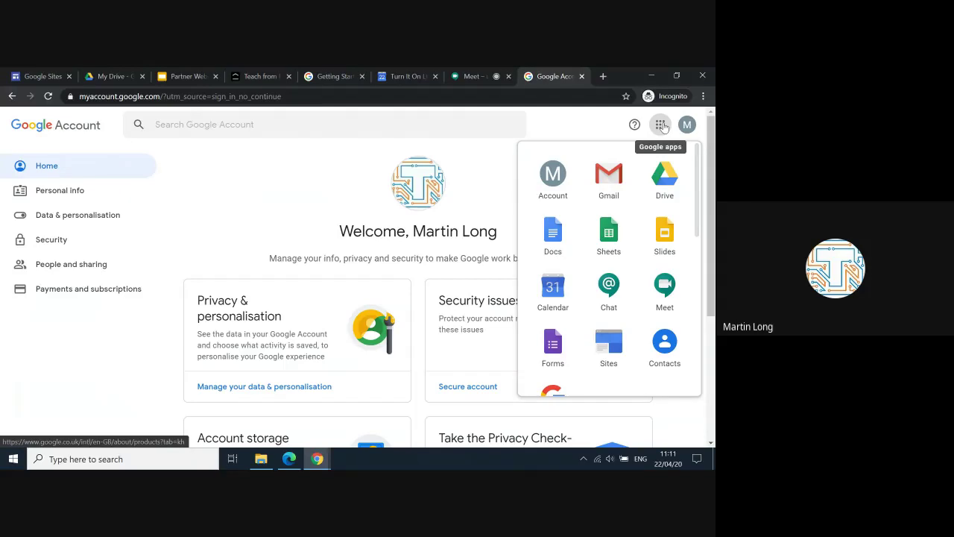
{"action": "left_click", "coordinate": [662, 126]}
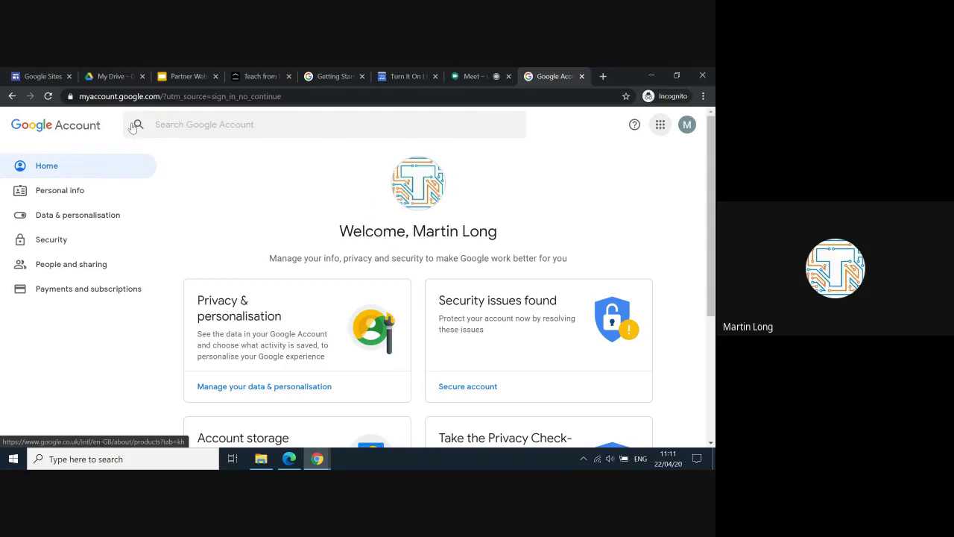
{"action": "left_click", "coordinate": [44, 78]}
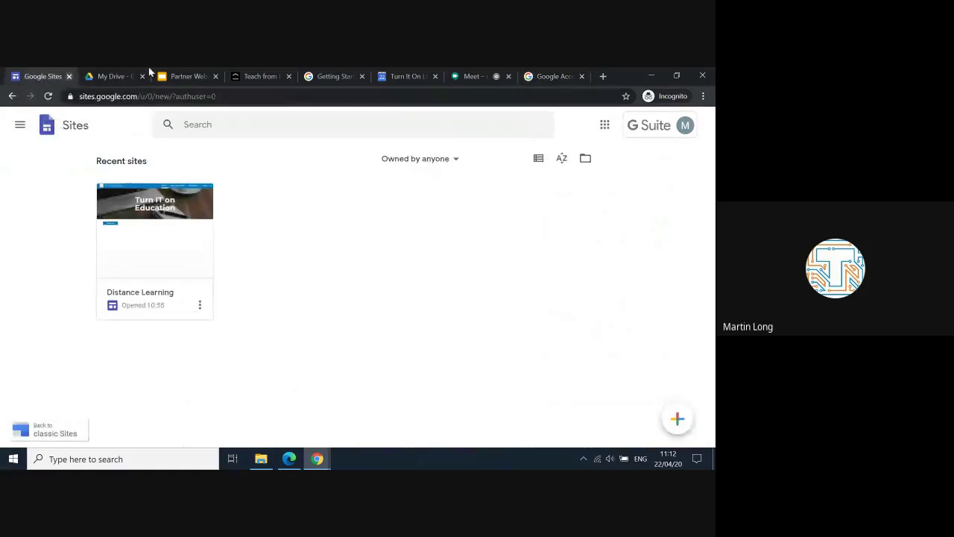
{"action": "left_click", "coordinate": [604, 125]}
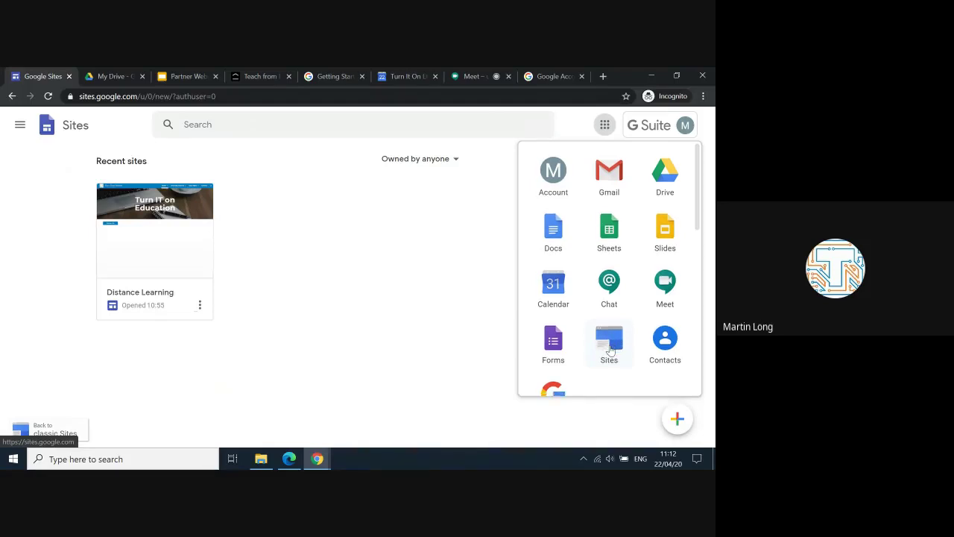
{"action": "scroll", "coordinate": [611, 347], "scroll_direction": "down", "scroll_amount": 1}
{"action": "scroll", "coordinate": [610, 339], "scroll_direction": "up", "scroll_amount": 1}
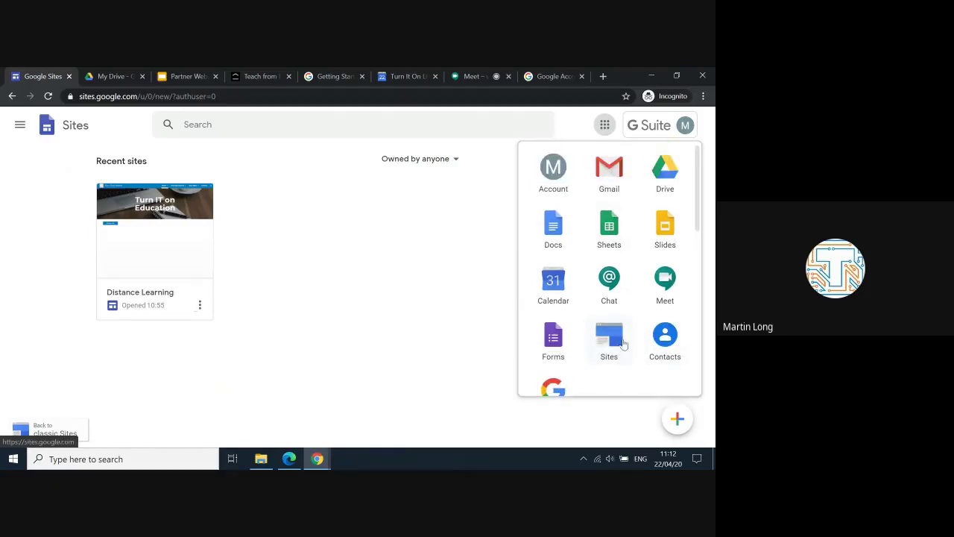
{"action": "scroll", "coordinate": [624, 358], "scroll_direction": "down", "scroll_amount": 3}
{"action": "scroll", "coordinate": [623, 350], "scroll_direction": "down", "scroll_amount": 2}
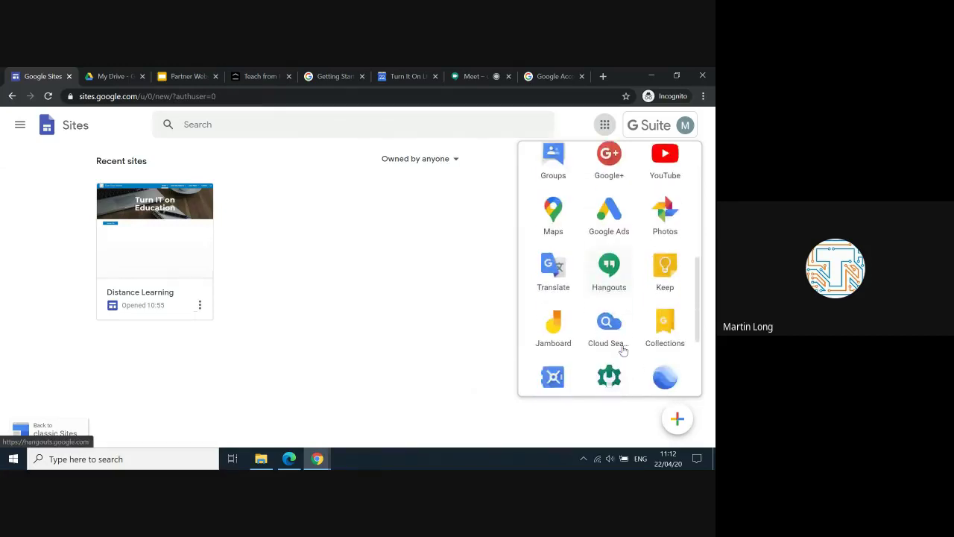
{"action": "scroll", "coordinate": [623, 350], "scroll_direction": "up", "scroll_amount": 1}
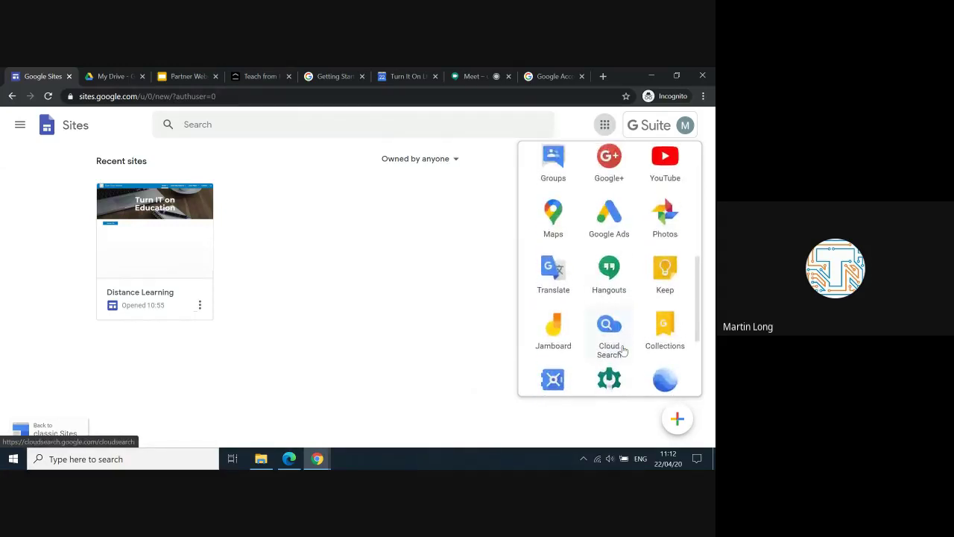
{"action": "scroll", "coordinate": [623, 351], "scroll_direction": "down", "scroll_amount": 2}
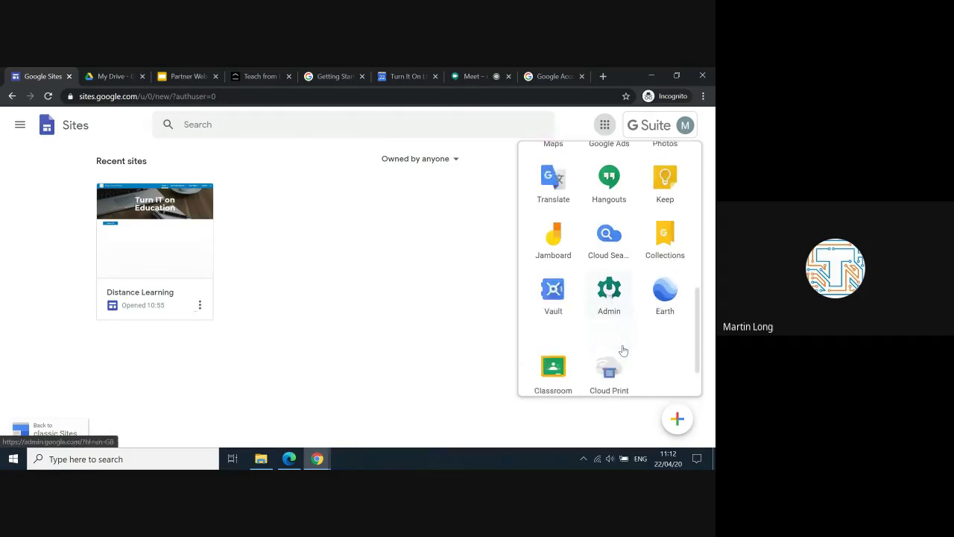
{"action": "scroll", "coordinate": [623, 351], "scroll_direction": "down", "scroll_amount": 1}
{"action": "scroll", "coordinate": [623, 350], "scroll_direction": "up", "scroll_amount": 3}
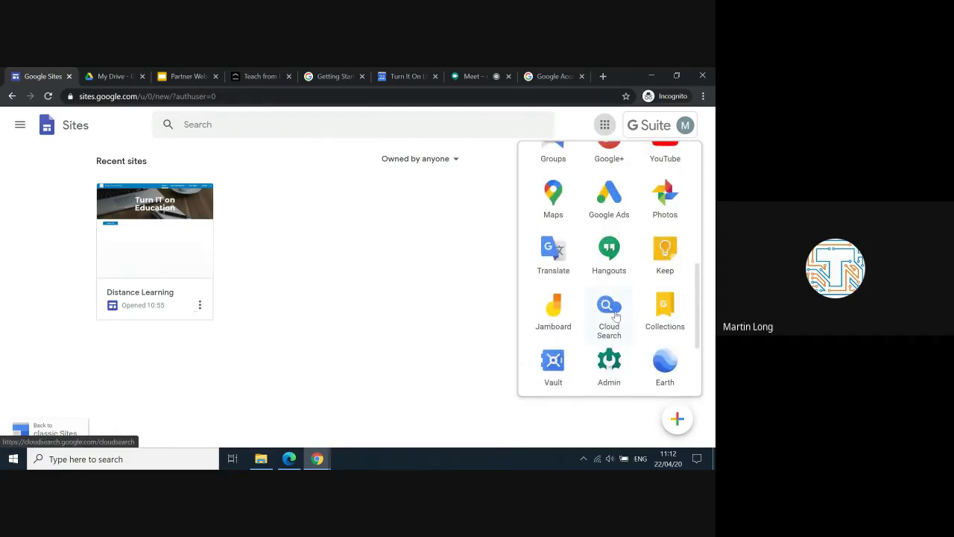
{"action": "scroll", "coordinate": [605, 313], "scroll_direction": "up", "scroll_amount": 5}
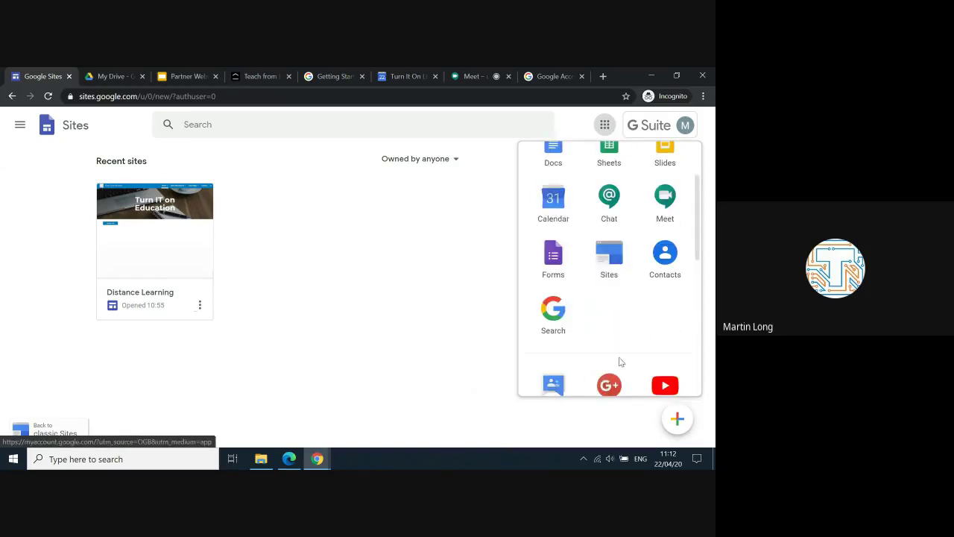
{"action": "scroll", "coordinate": [613, 282], "scroll_direction": "up", "scroll_amount": 1}
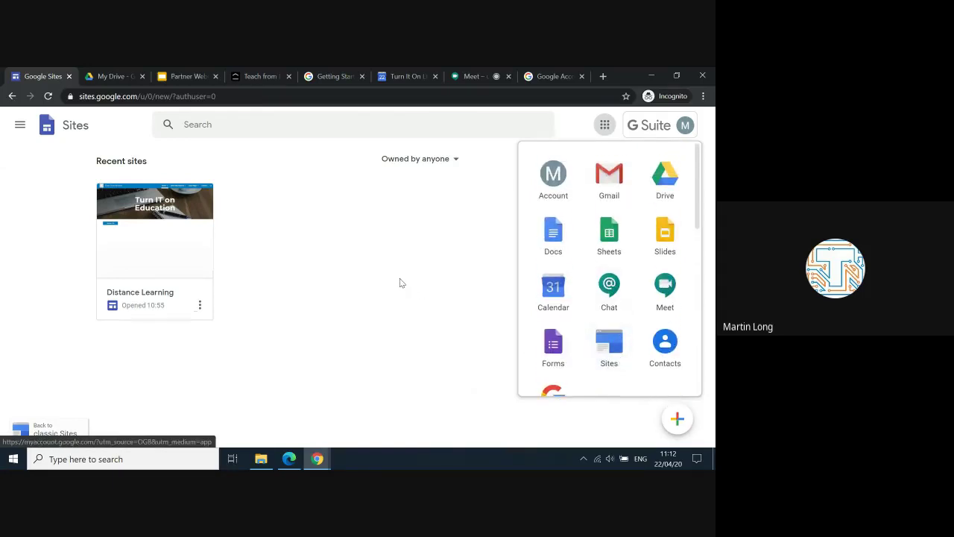
{"action": "left_click", "coordinate": [605, 124]}
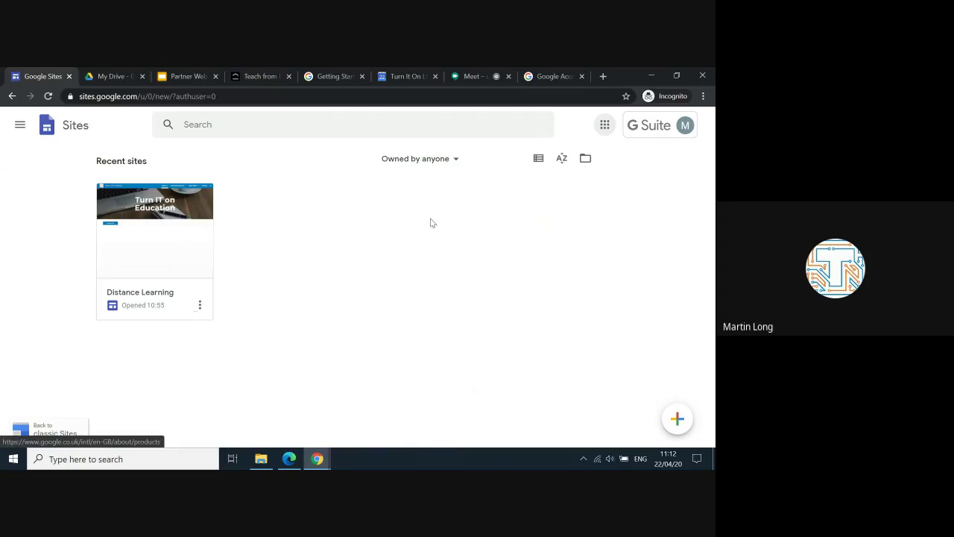
{"action": "left_click", "coordinate": [163, 210]}
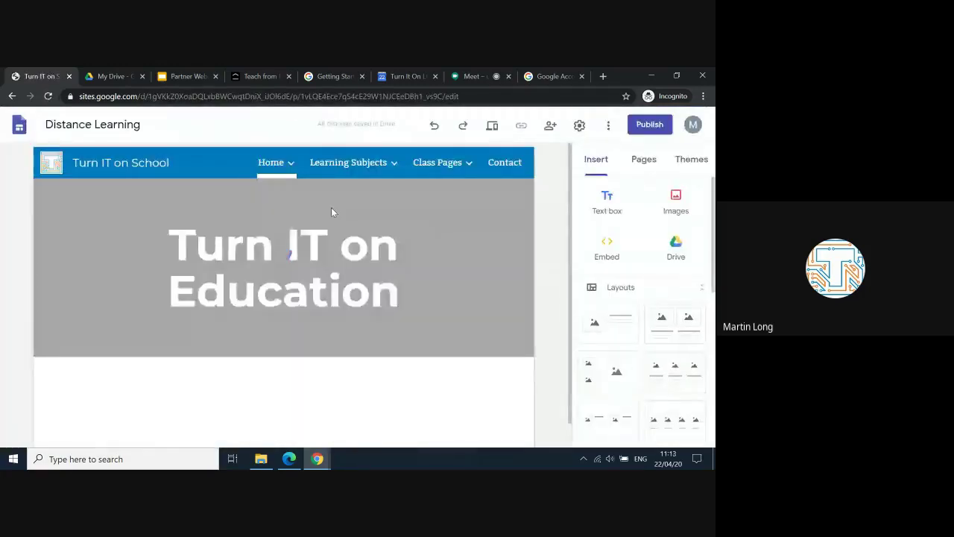
{"action": "scroll", "coordinate": [431, 372], "scroll_direction": "down", "scroll_amount": 1}
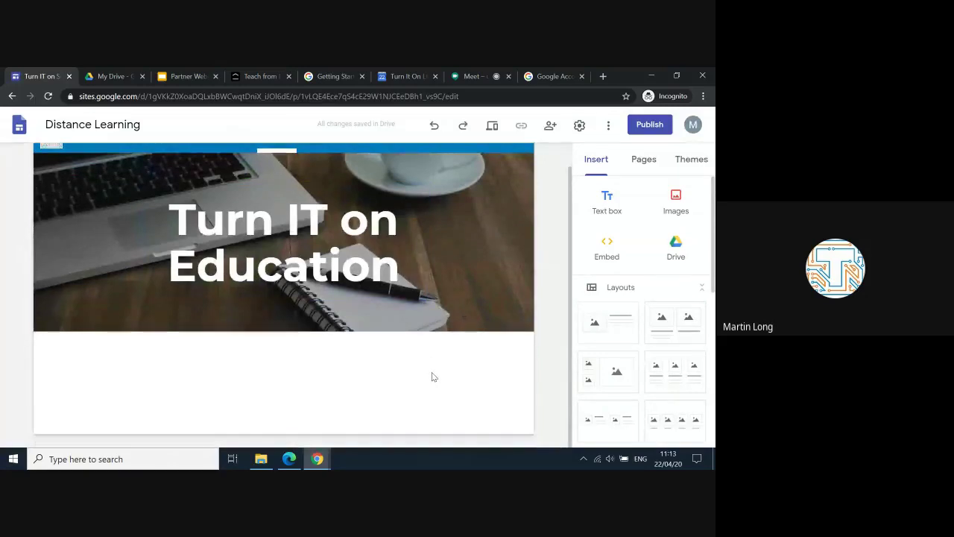
{"action": "scroll", "coordinate": [432, 371], "scroll_direction": "up", "scroll_amount": 1}
{"action": "scroll", "coordinate": [431, 376], "scroll_direction": "down", "scroll_amount": 1}
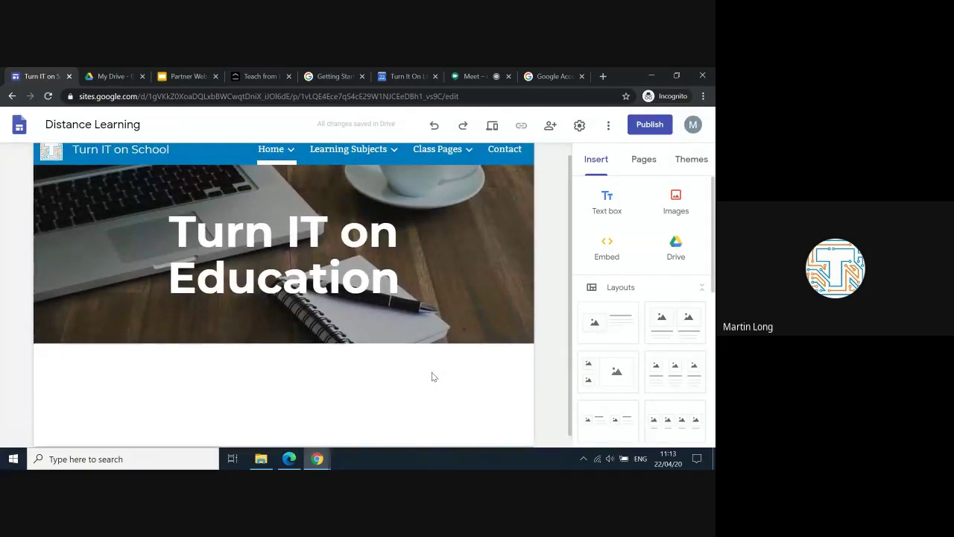
{"action": "scroll", "coordinate": [432, 376], "scroll_direction": "up", "scroll_amount": 1}
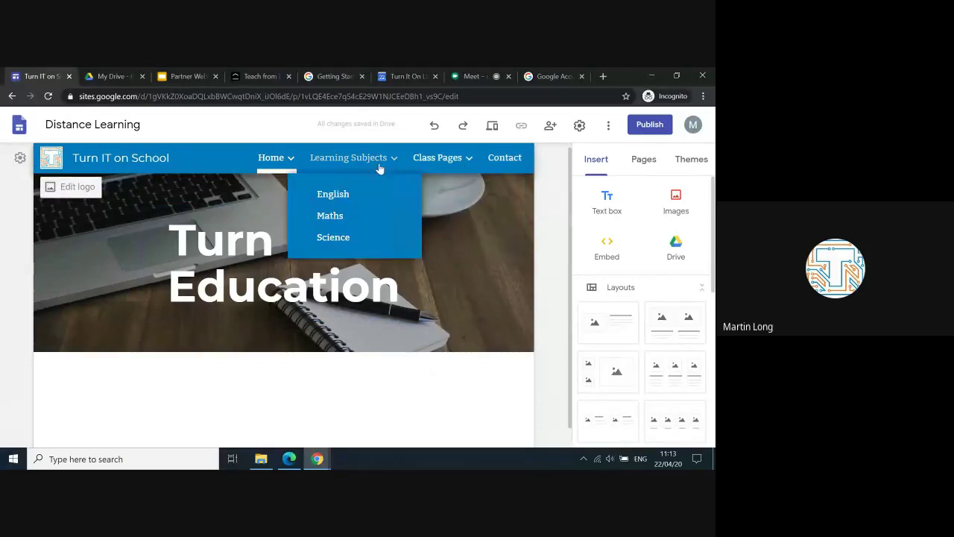
{"action": "scroll", "coordinate": [436, 419], "scroll_direction": "down", "scroll_amount": 1}
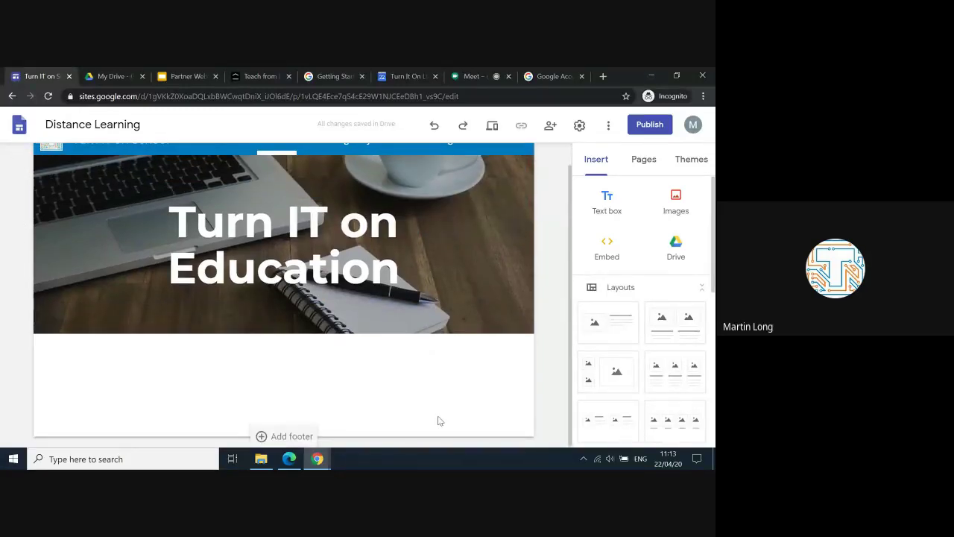
{"action": "scroll", "coordinate": [436, 420], "scroll_direction": "up", "scroll_amount": 1}
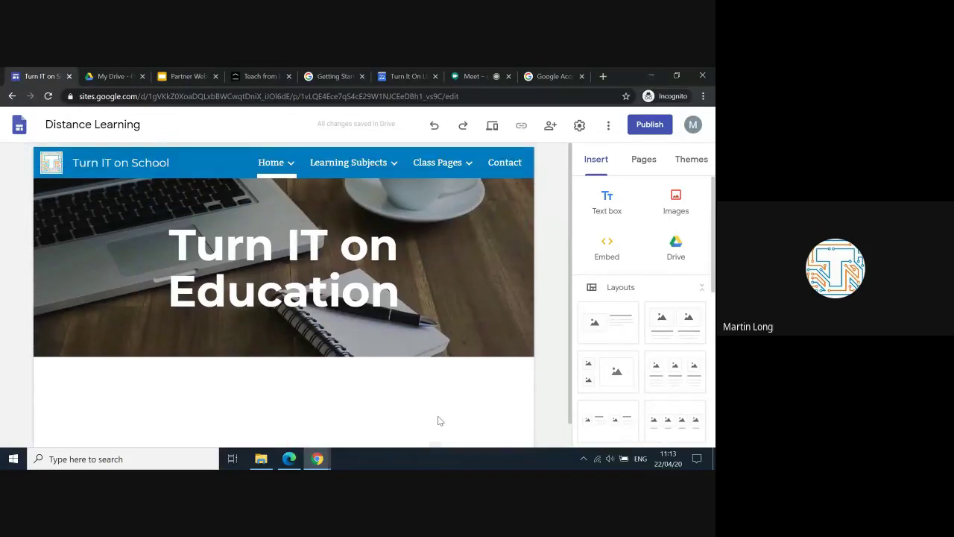
{"action": "left_click", "coordinate": [19, 129]}
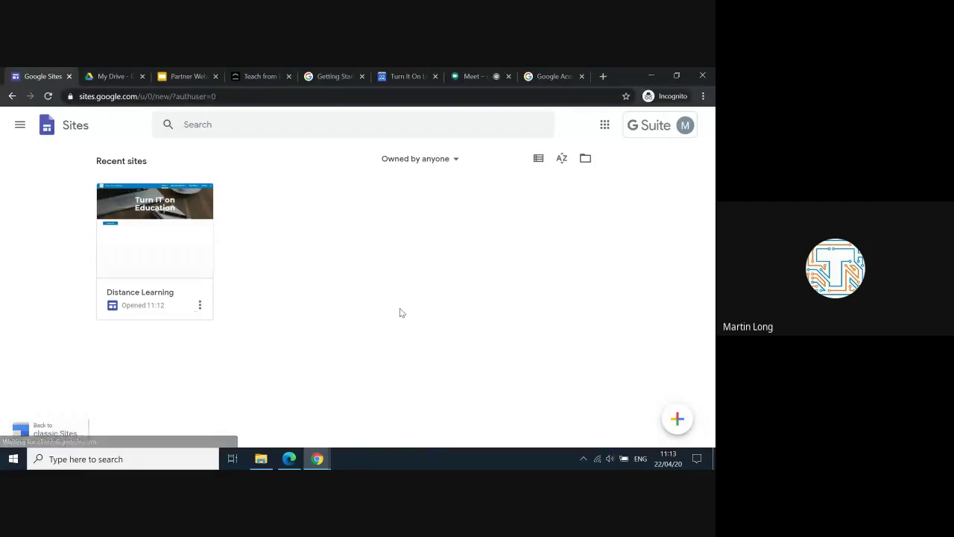
Step: Start a new blank site with the Create new site button
{"action": "left_click", "coordinate": [677, 418]}
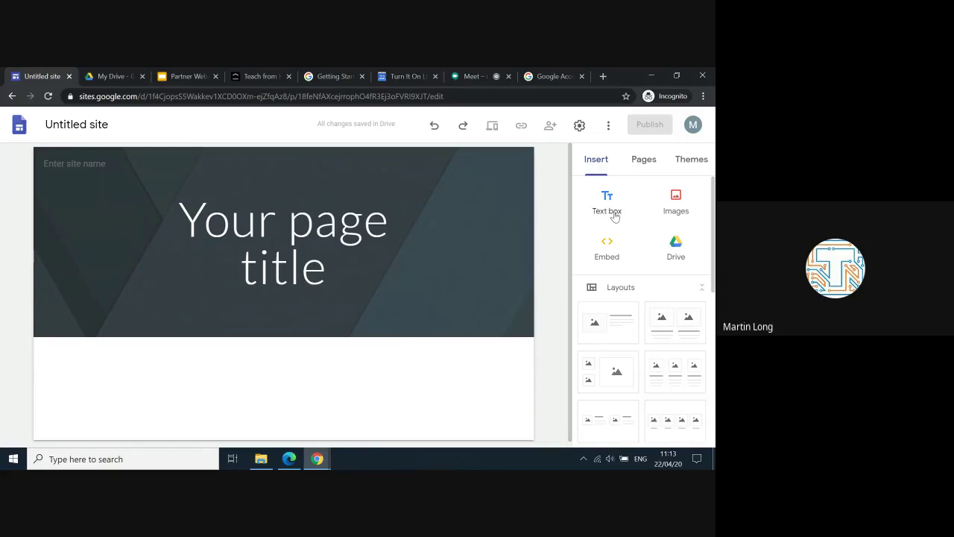
Step: Browse the Insert panel options, then show the Pages list holding only Home
{"action": "mouse_move", "coordinate": [432, 263]}
{"action": "scroll", "coordinate": [625, 338], "scroll_direction": "down", "scroll_amount": 1}
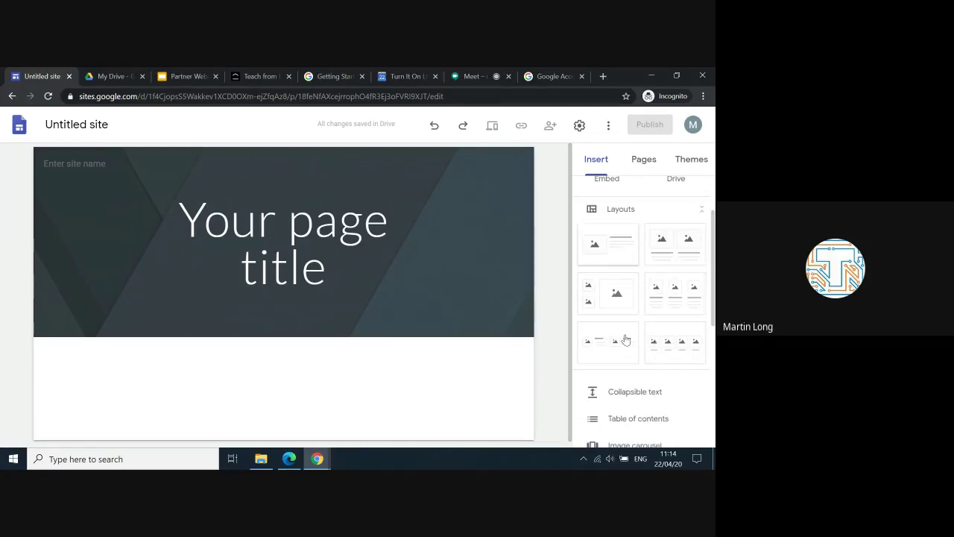
{"action": "scroll", "coordinate": [624, 339], "scroll_direction": "down", "scroll_amount": 1}
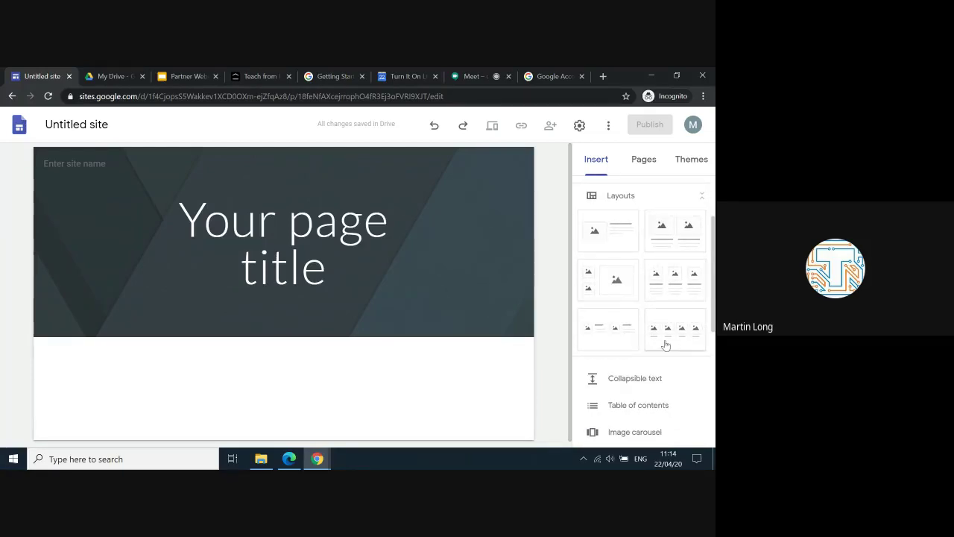
{"action": "scroll", "coordinate": [665, 344], "scroll_direction": "down", "scroll_amount": 3}
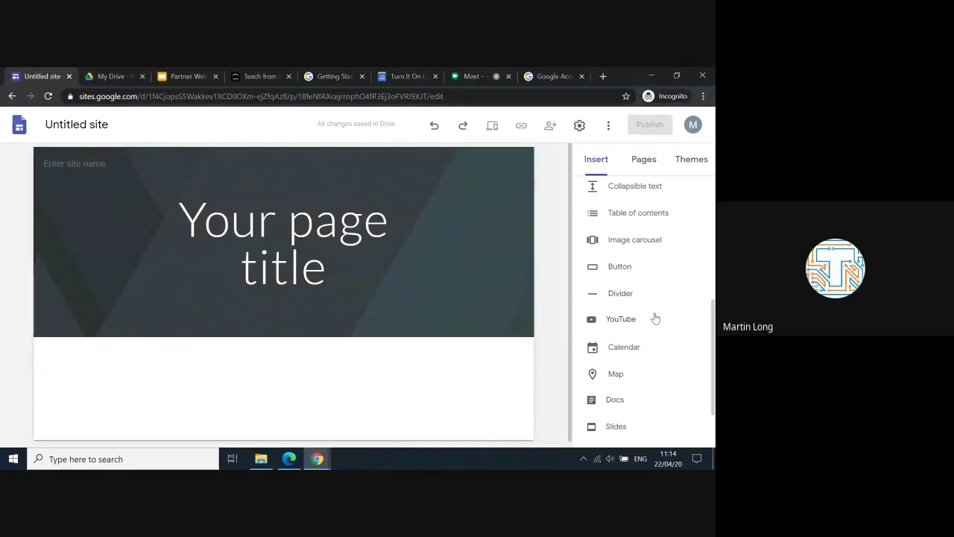
{"action": "scroll", "coordinate": [653, 318], "scroll_direction": "up", "scroll_amount": 2}
{"action": "scroll", "coordinate": [653, 319], "scroll_direction": "up", "scroll_amount": 3}
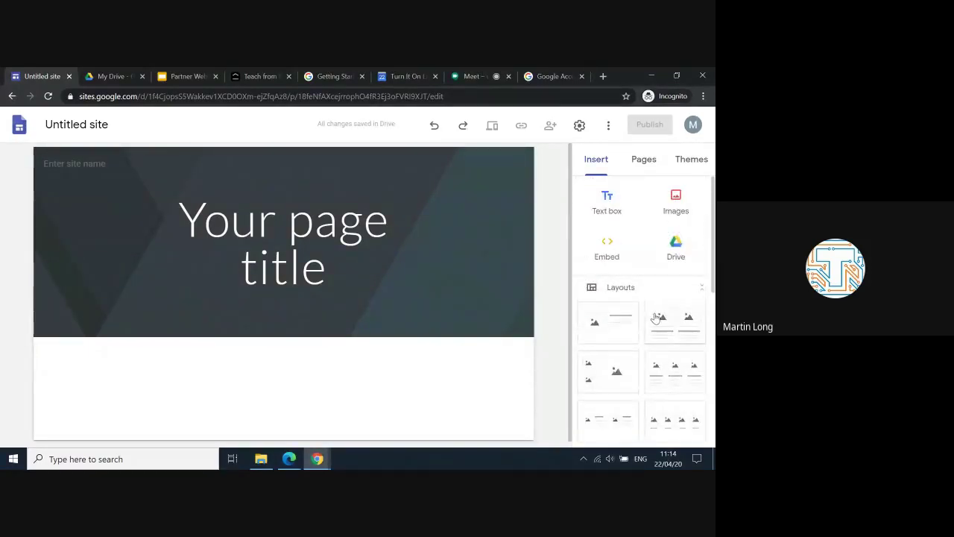
{"action": "left_click", "coordinate": [644, 162]}
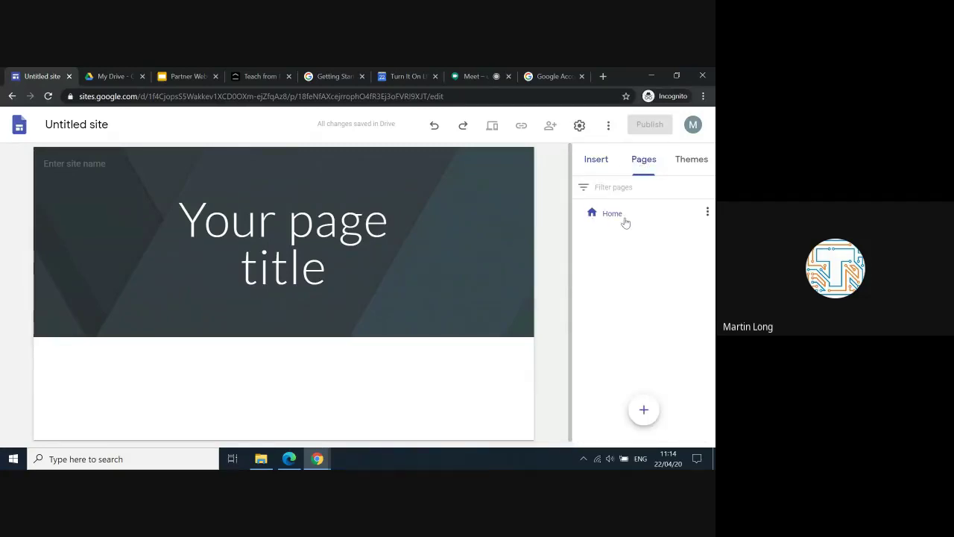
Step: Create a new page named 'Subjects' from the Pages panel
{"action": "mouse_move", "coordinate": [644, 409]}
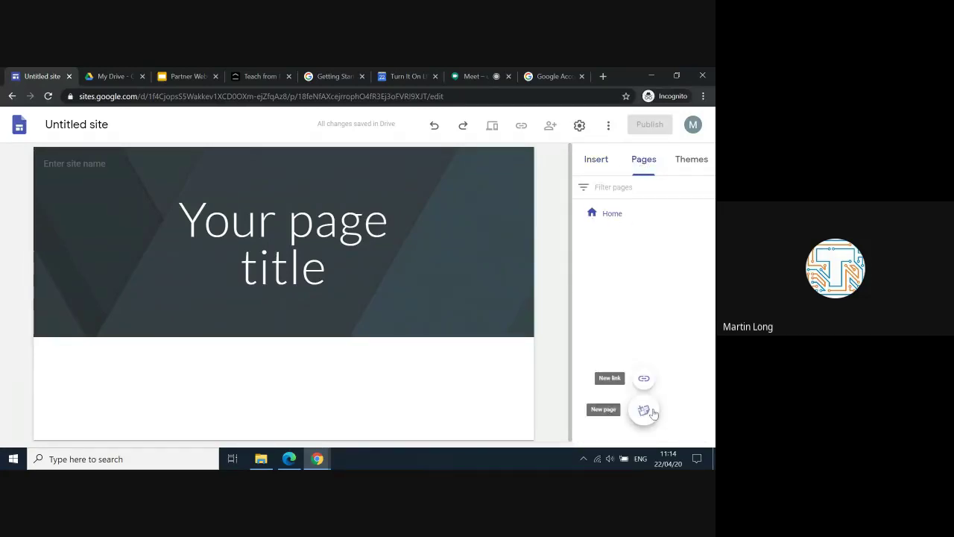
{"action": "left_click", "coordinate": [644, 412]}
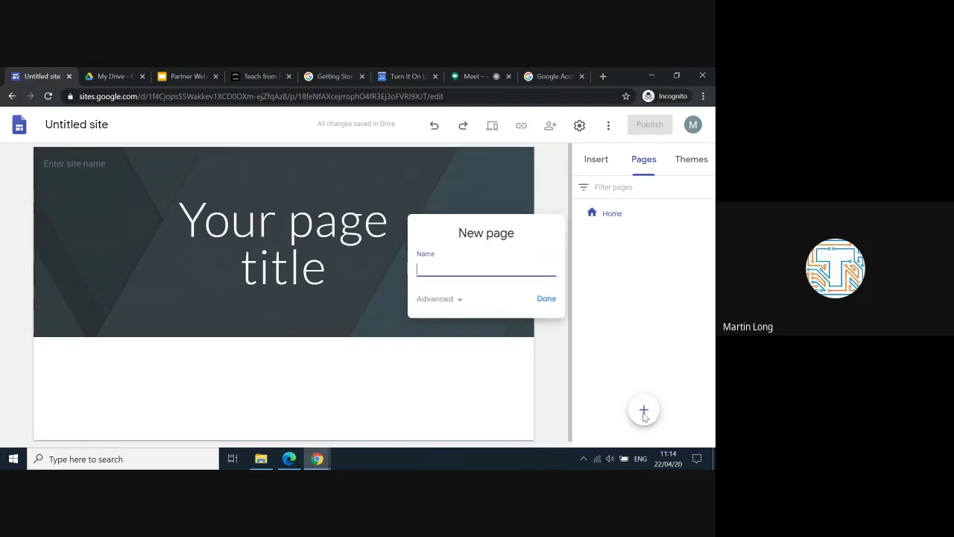
{"action": "type", "text": "Subjects"}
{"action": "left_click", "coordinate": [459, 301]}
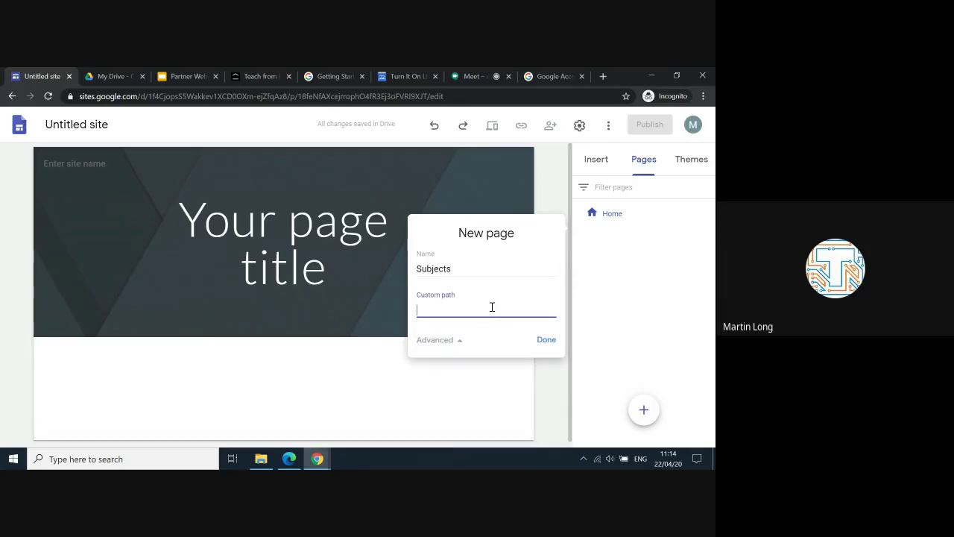
{"action": "left_click", "coordinate": [545, 340]}
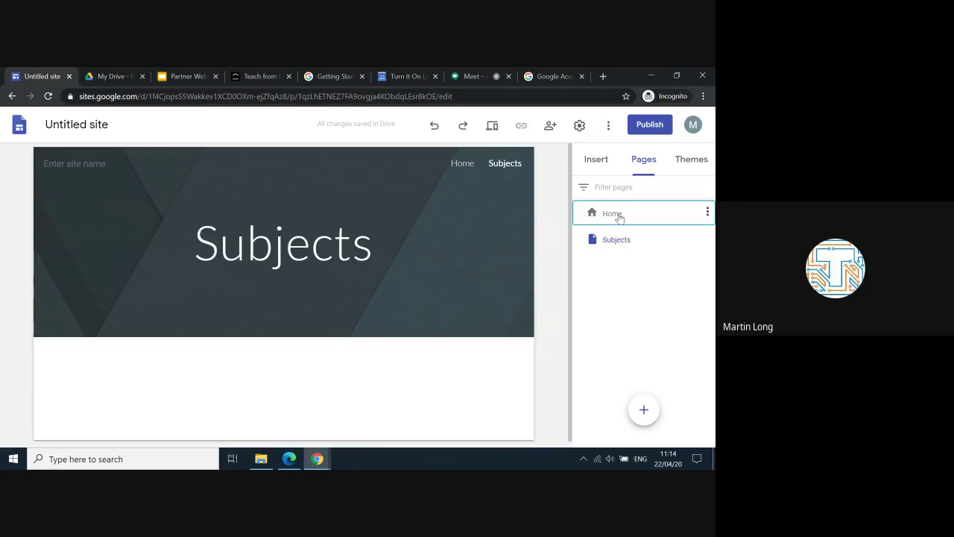
Step: Set the Subjects page header image to the purple gallery colour tile
{"action": "left_click", "coordinate": [617, 213]}
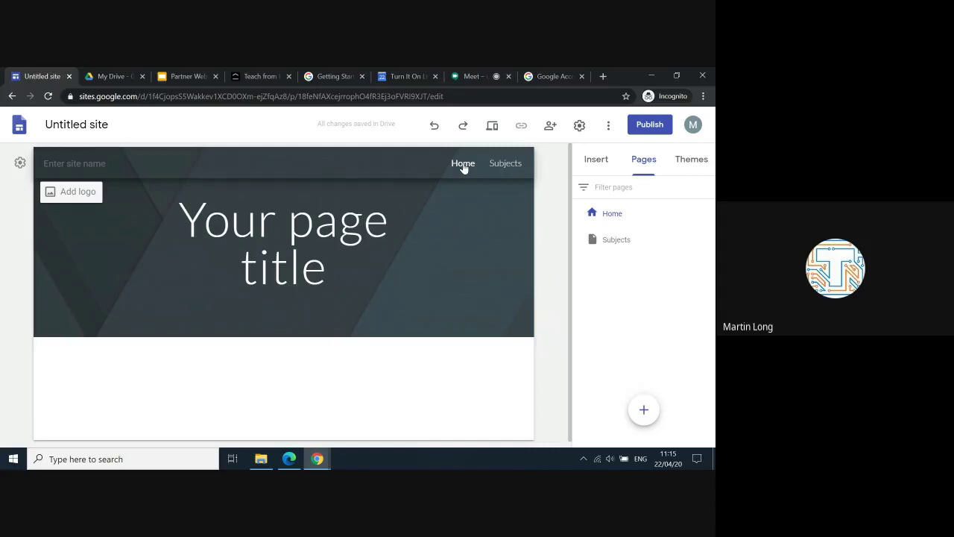
{"action": "left_click", "coordinate": [505, 164]}
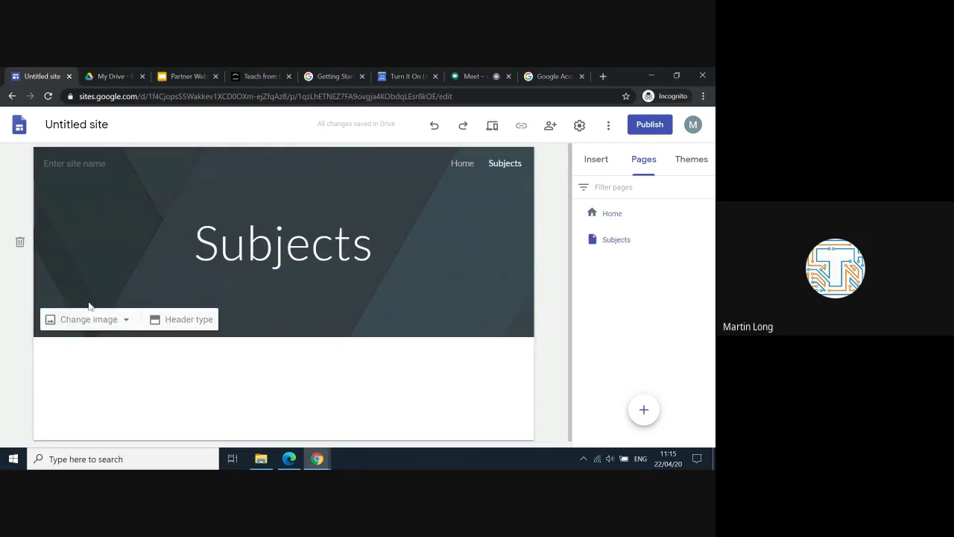
{"action": "left_click", "coordinate": [90, 321]}
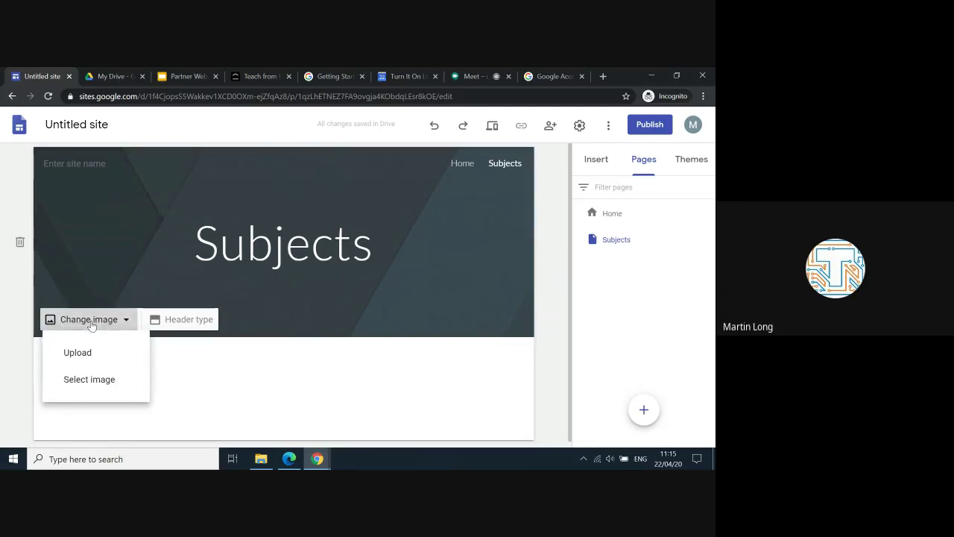
{"action": "left_click", "coordinate": [93, 377]}
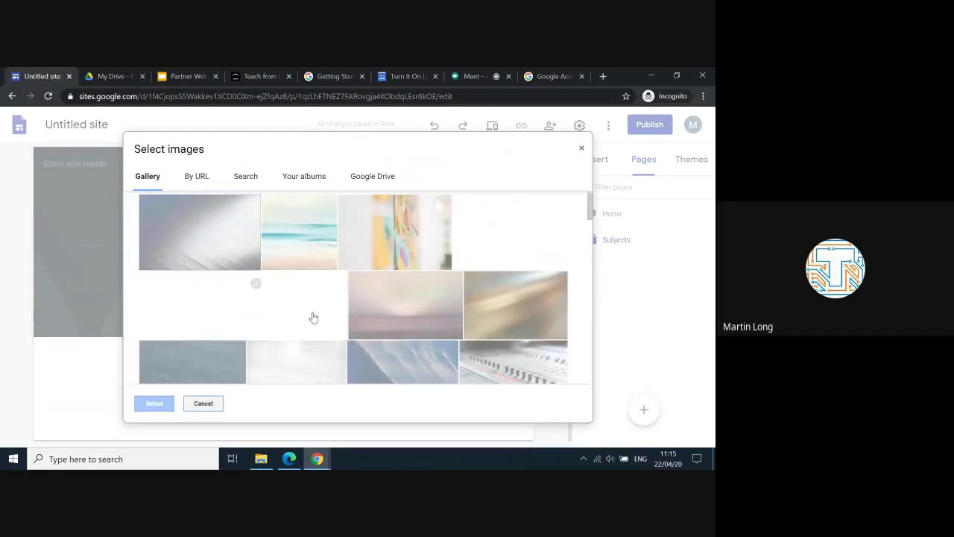
{"action": "scroll", "coordinate": [314, 318], "scroll_direction": "down", "scroll_amount": 10}
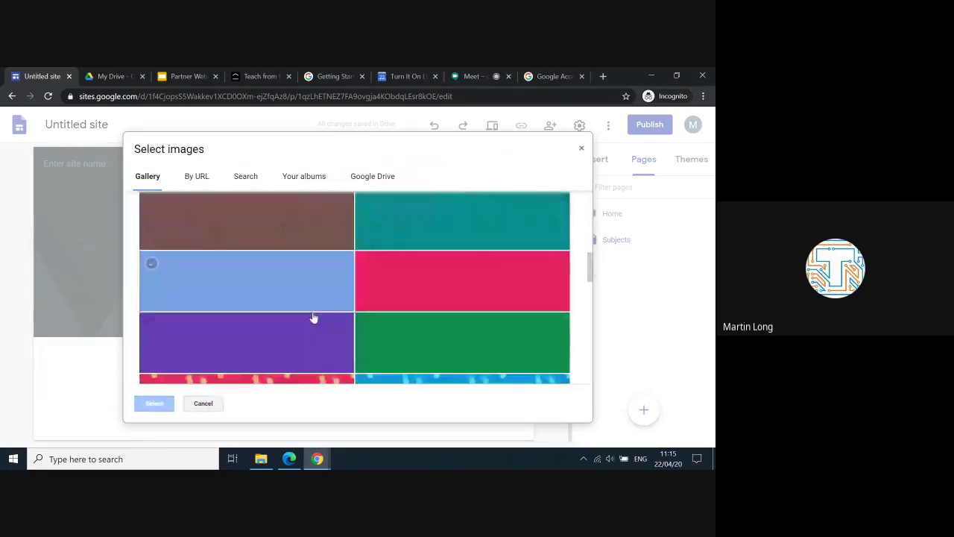
{"action": "left_click", "coordinate": [299, 254]}
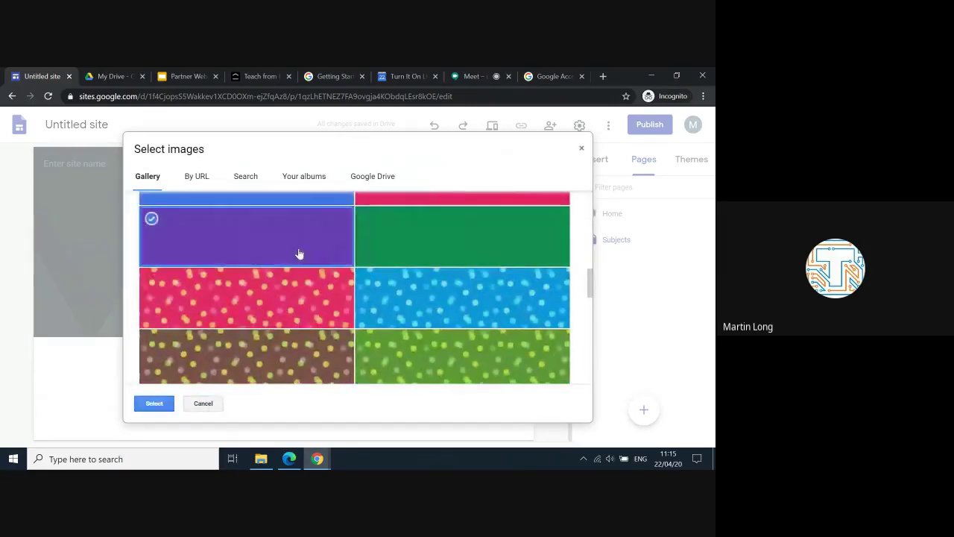
{"action": "left_click", "coordinate": [153, 407]}
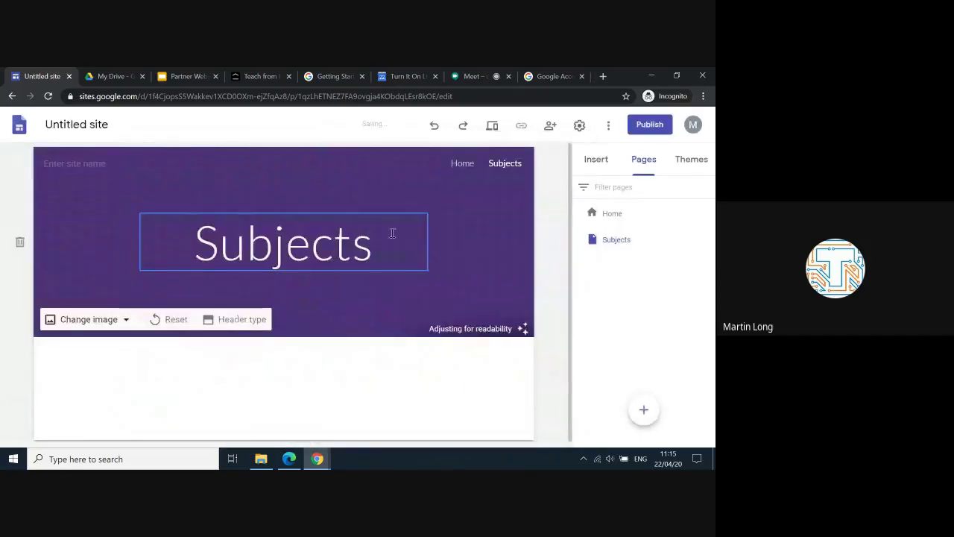
Step: Return to the Subjects page and start editing its header title
{"action": "left_click", "coordinate": [462, 165]}
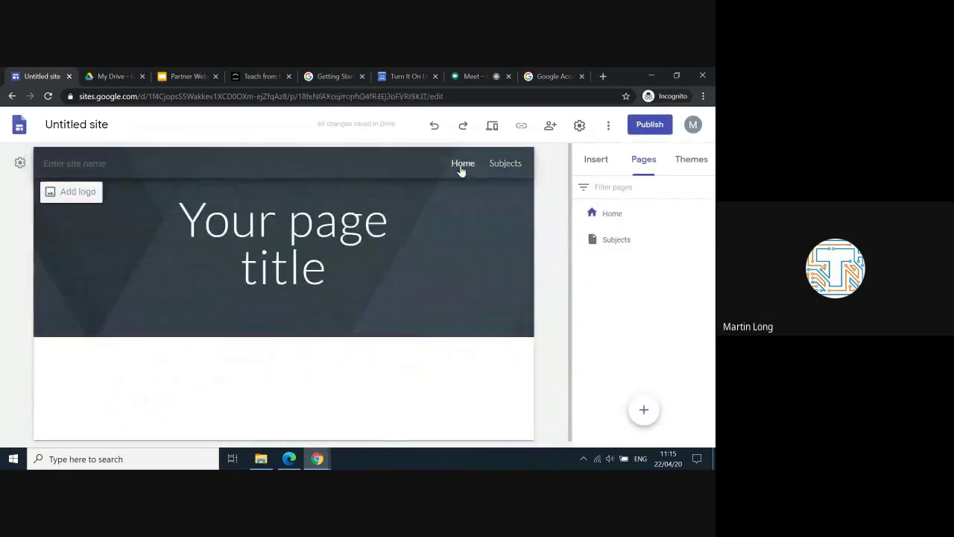
{"action": "left_click", "coordinate": [501, 166]}
{"action": "left_click", "coordinate": [321, 241]}
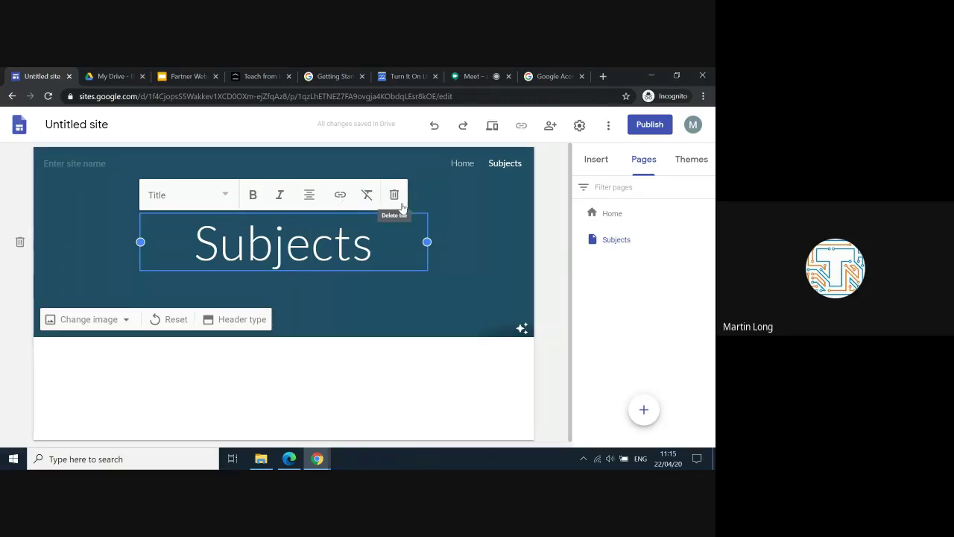
Step: Add an 'English' subpage under Subjects and begin a second subpage there
{"action": "left_click", "coordinate": [458, 214]}
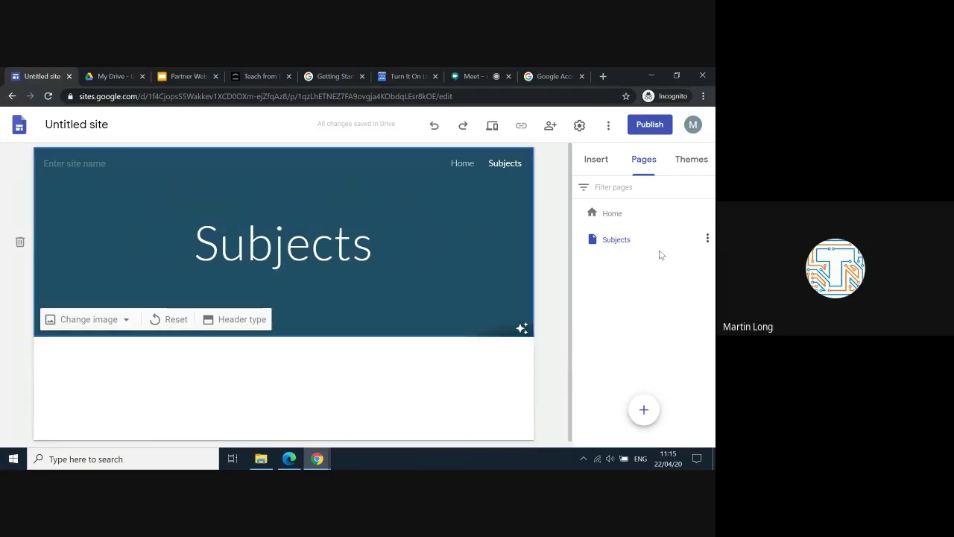
{"action": "left_click", "coordinate": [706, 240]}
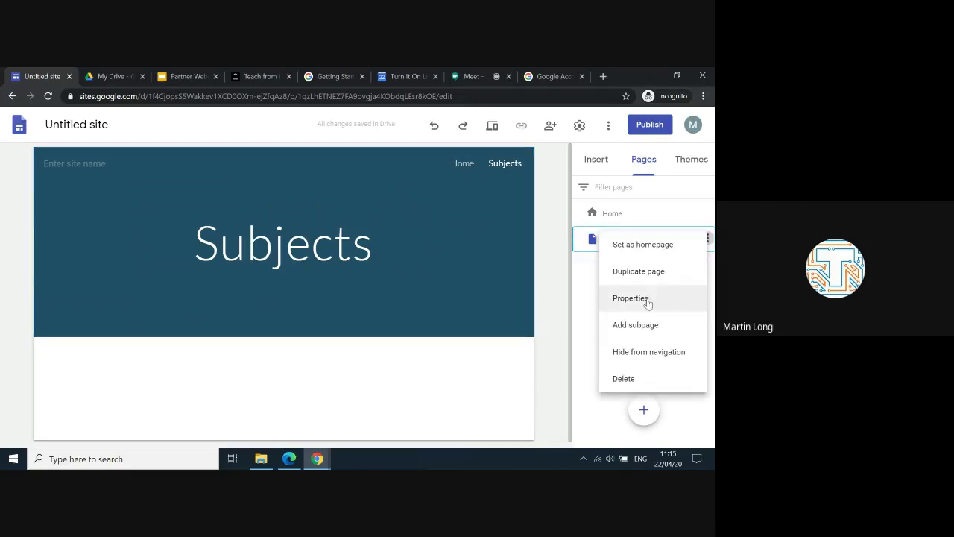
{"action": "left_click", "coordinate": [646, 330]}
{"action": "type", "text": "Eng"}
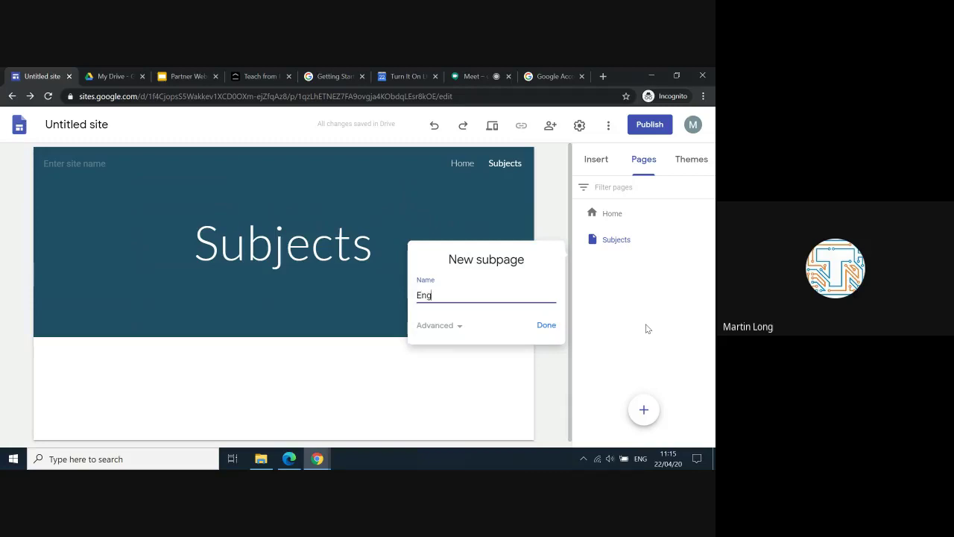
{"action": "type", "text": "lish"}
{"action": "left_click", "coordinate": [545, 325]}
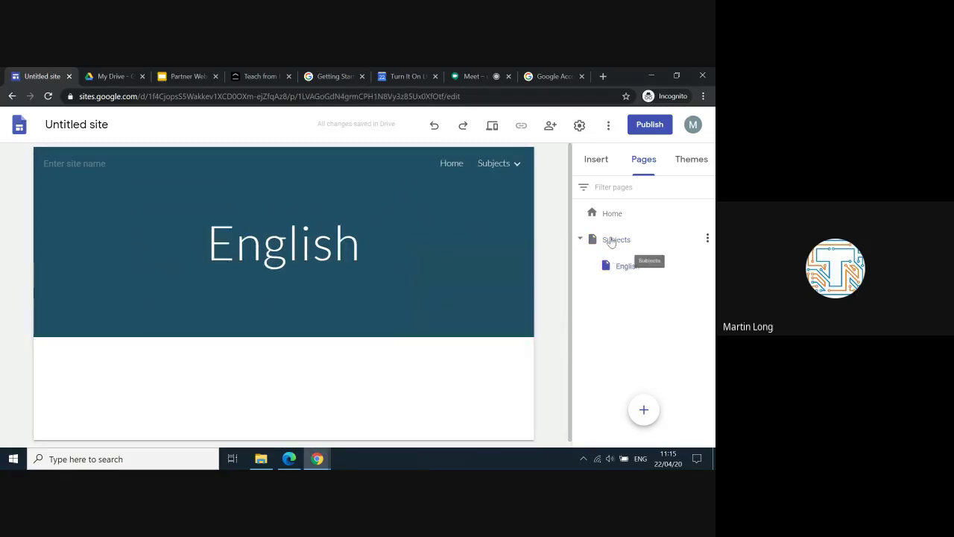
{"action": "left_click", "coordinate": [707, 240]}
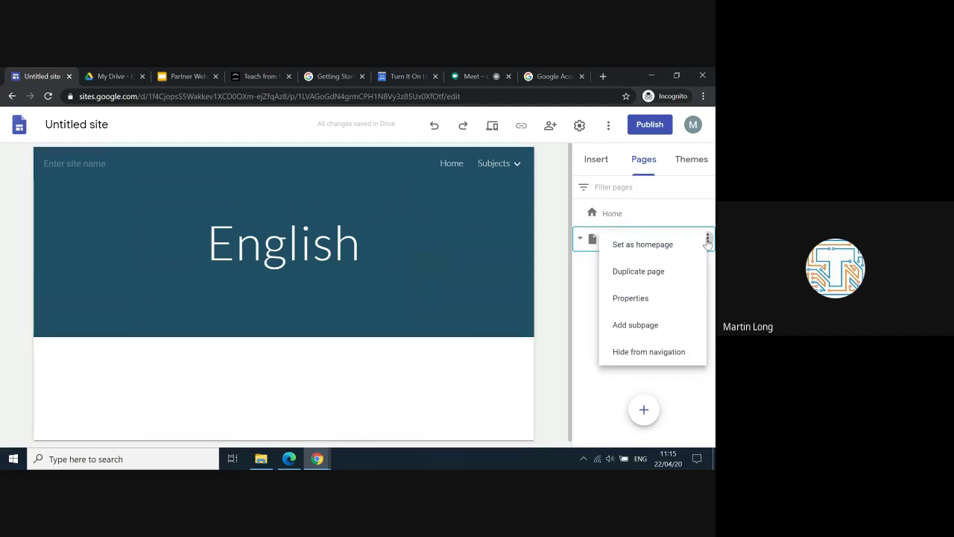
{"action": "left_click", "coordinate": [636, 329]}
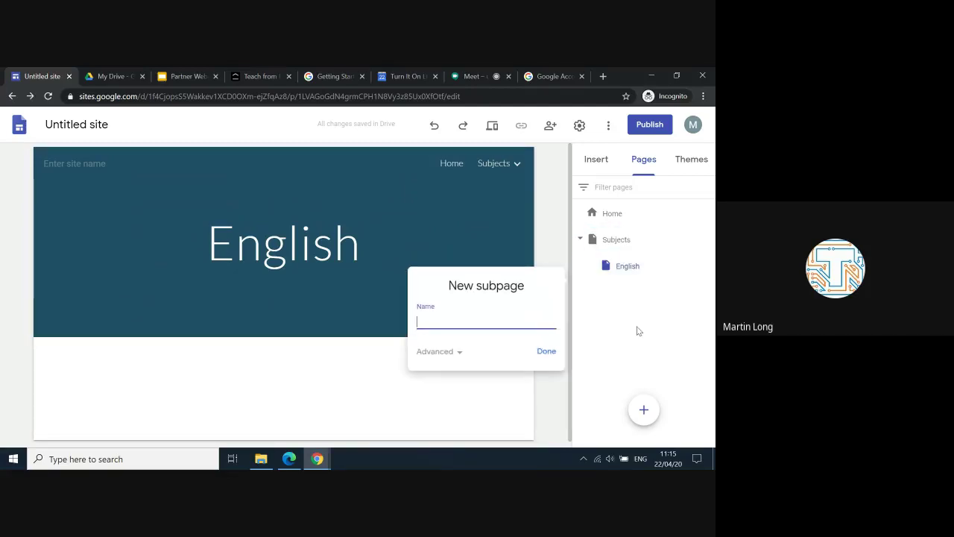
Step: Create the 'Maths' subpage, then open English from the Subjects navigation dropdown
{"action": "type", "text": "Maths"}
{"action": "left_click", "coordinate": [547, 351]}
{"action": "left_click", "coordinate": [514, 163]}
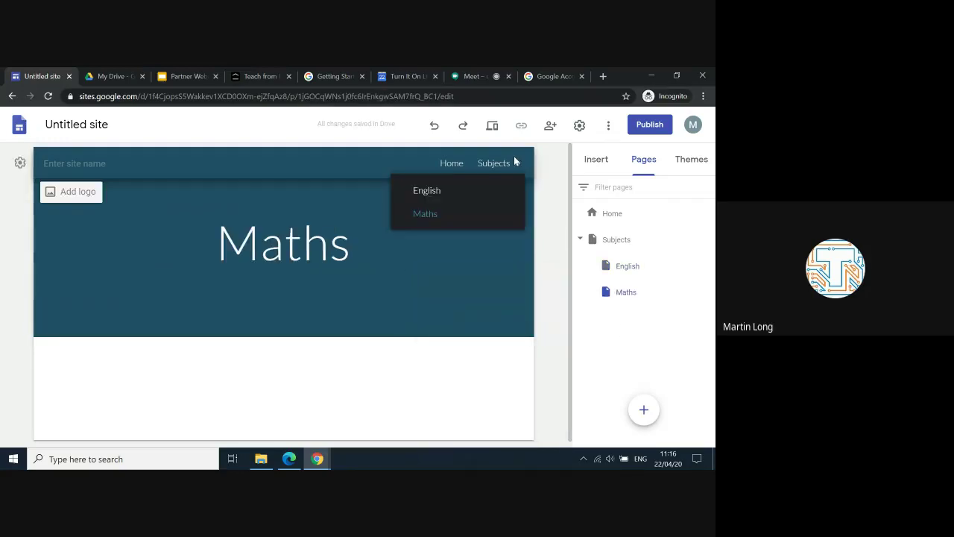
{"action": "left_click", "coordinate": [439, 193]}
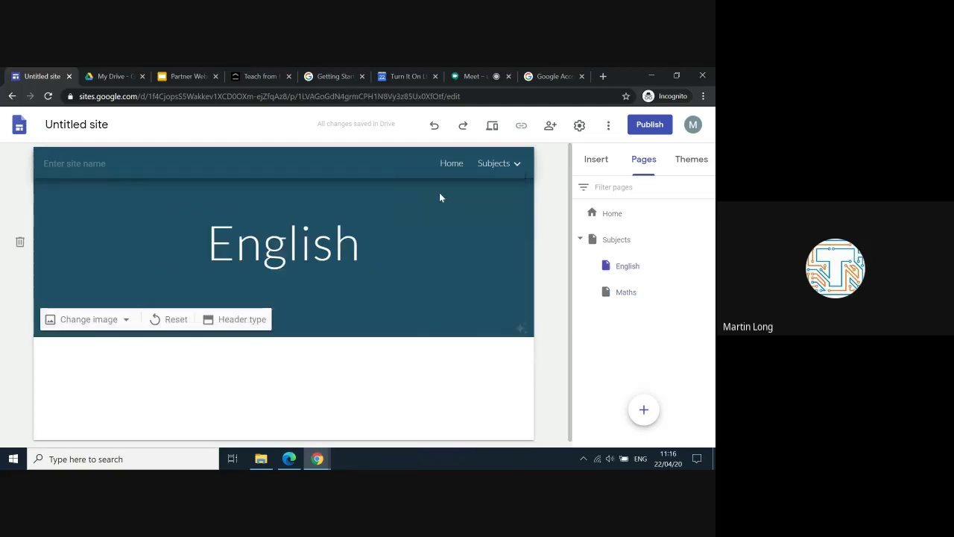
{"action": "left_click", "coordinate": [501, 165]}
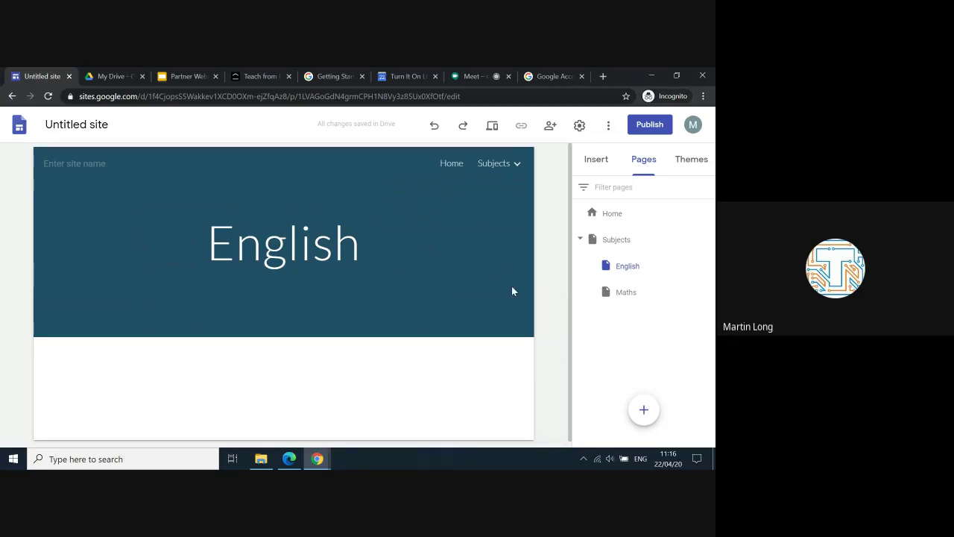
Step: Try the Level theme with pink colour and Narrow font, then Diplomat, finally applying Impression
{"action": "left_click", "coordinate": [693, 160]}
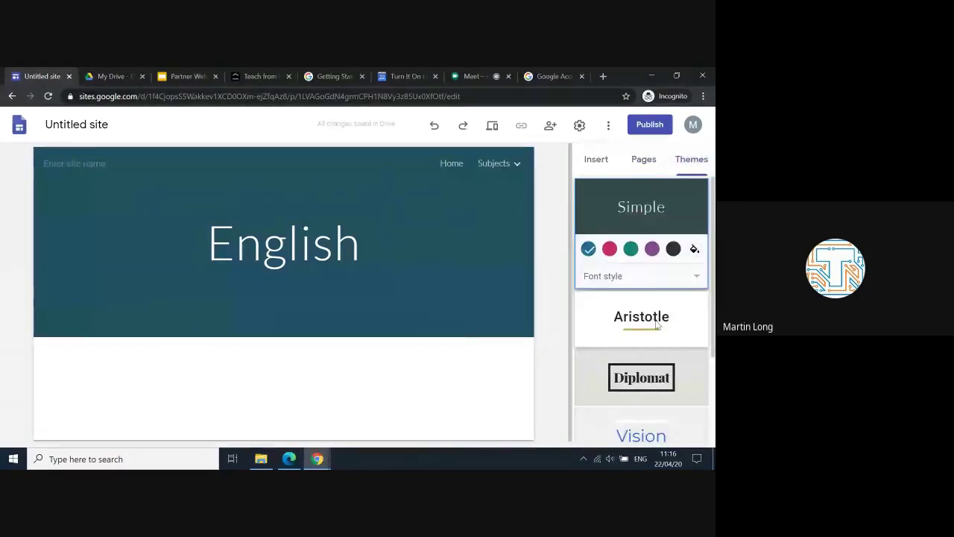
{"action": "scroll", "coordinate": [657, 325], "scroll_direction": "down", "scroll_amount": 1}
{"action": "scroll", "coordinate": [648, 339], "scroll_direction": "down", "scroll_amount": 3}
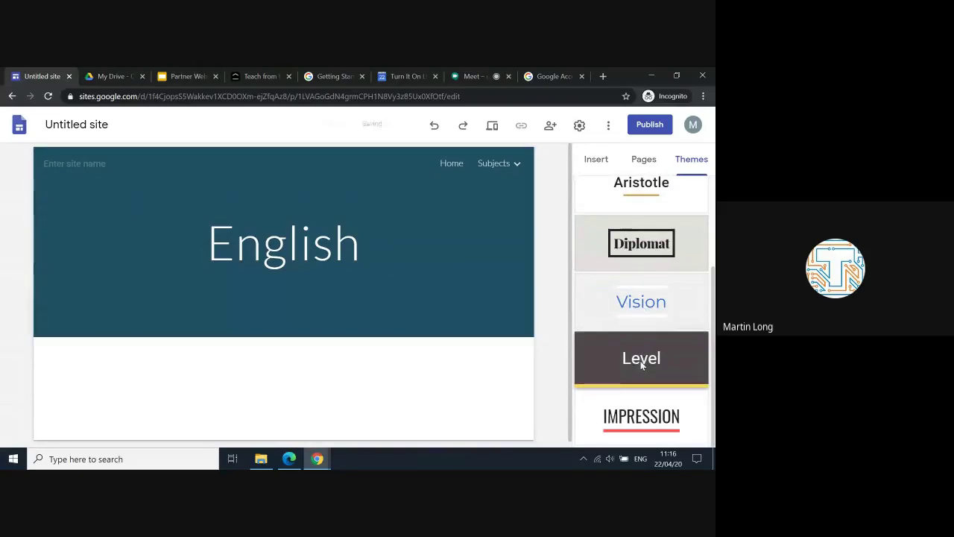
{"action": "left_click", "coordinate": [641, 364]}
{"action": "left_click", "coordinate": [631, 402]}
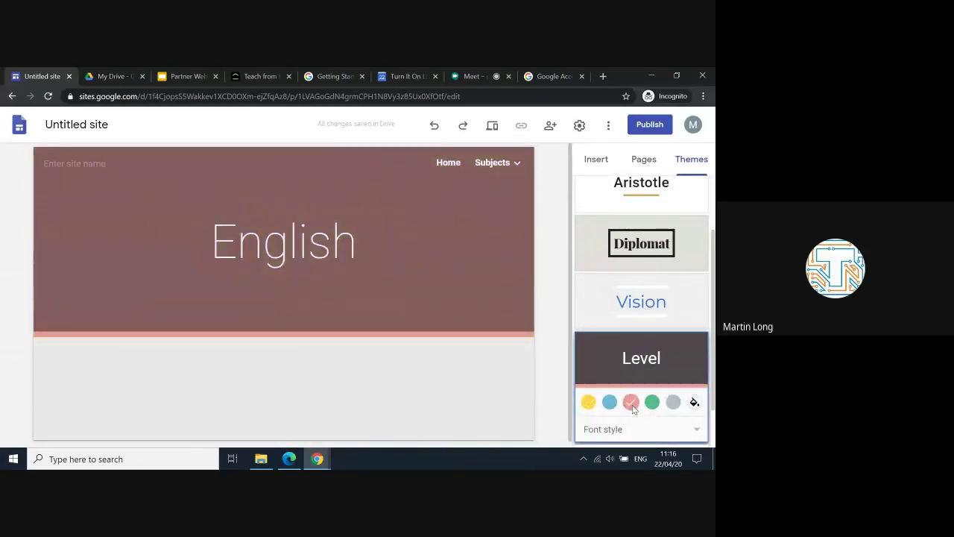
{"action": "left_click", "coordinate": [699, 431]}
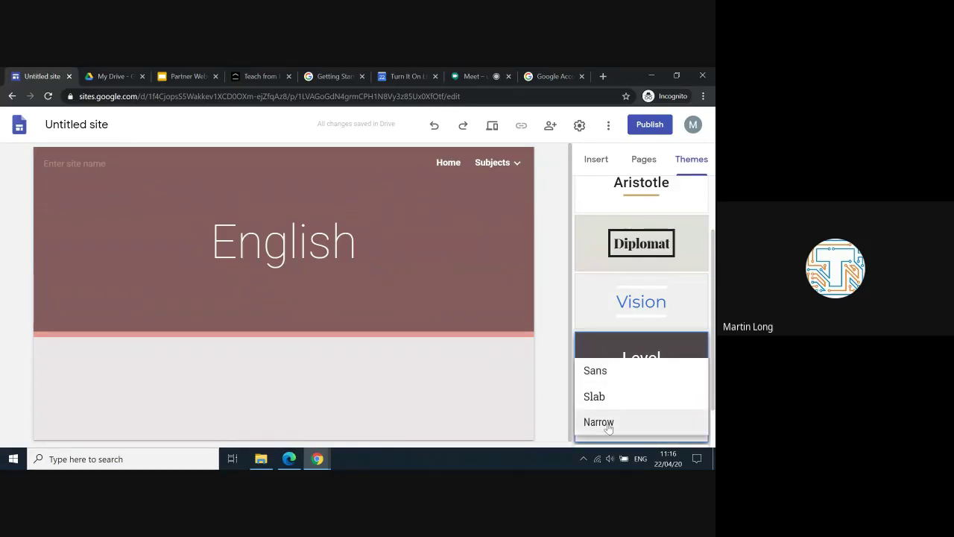
{"action": "left_click", "coordinate": [600, 421]}
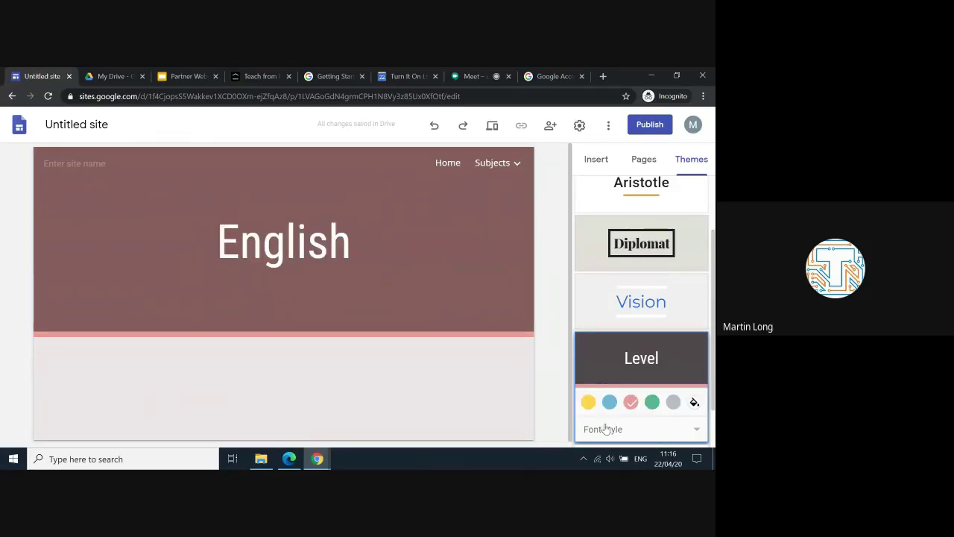
{"action": "left_click", "coordinate": [626, 249]}
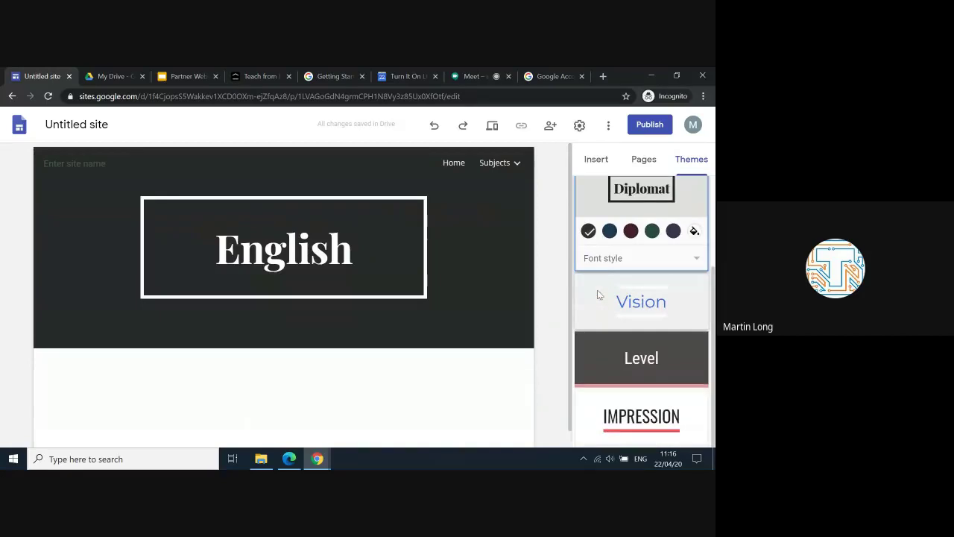
{"action": "left_click", "coordinate": [634, 416]}
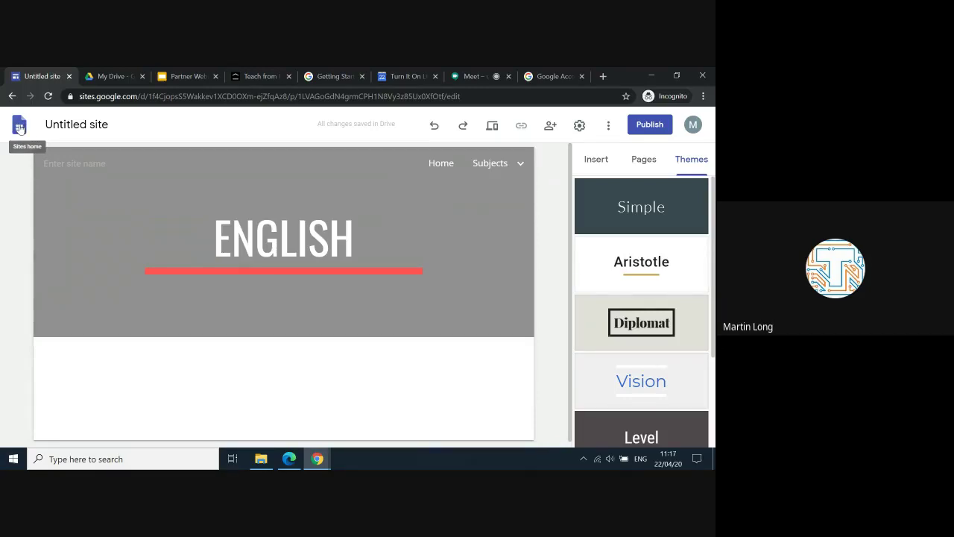
{"action": "left_click", "coordinate": [19, 128]}
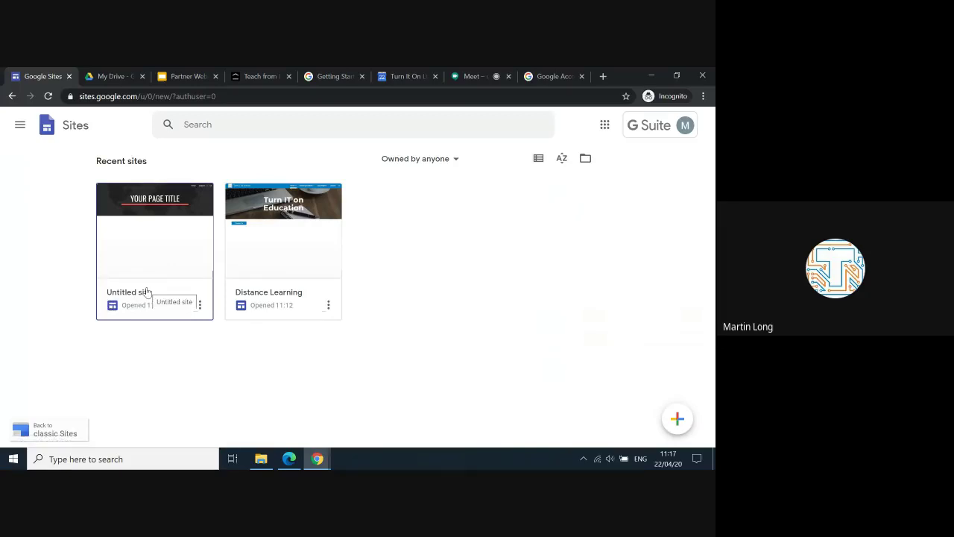
{"action": "left_click", "coordinate": [266, 210]}
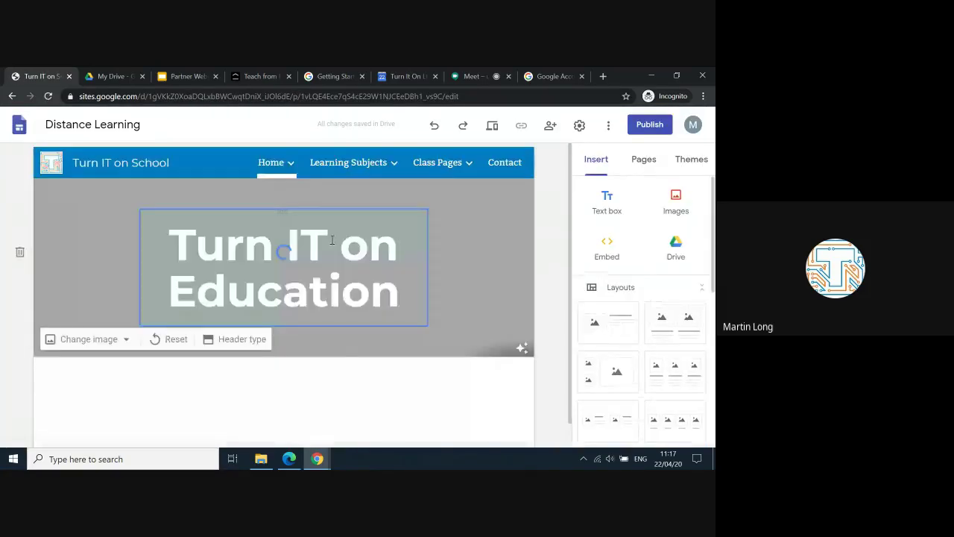
{"action": "mouse_move", "coordinate": [279, 164]}
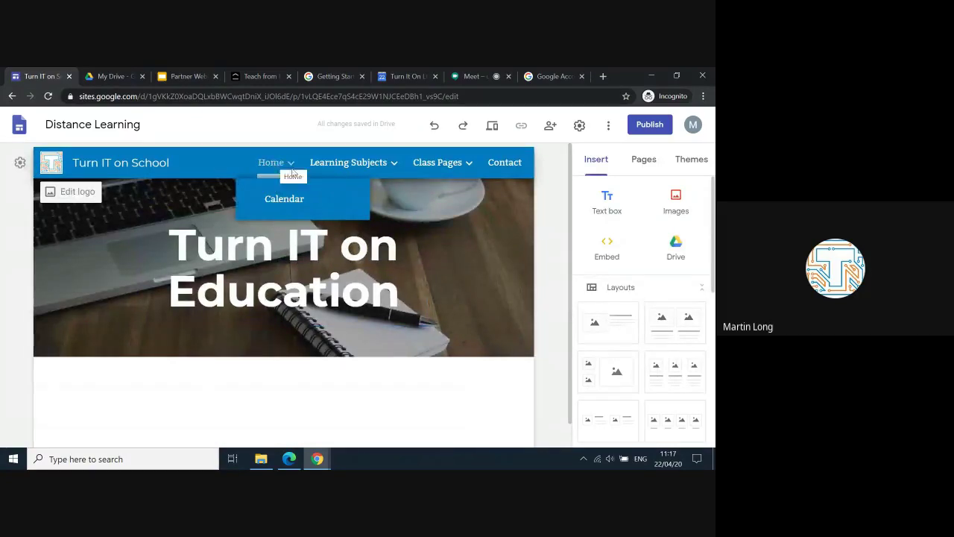
{"action": "mouse_move", "coordinate": [339, 164]}
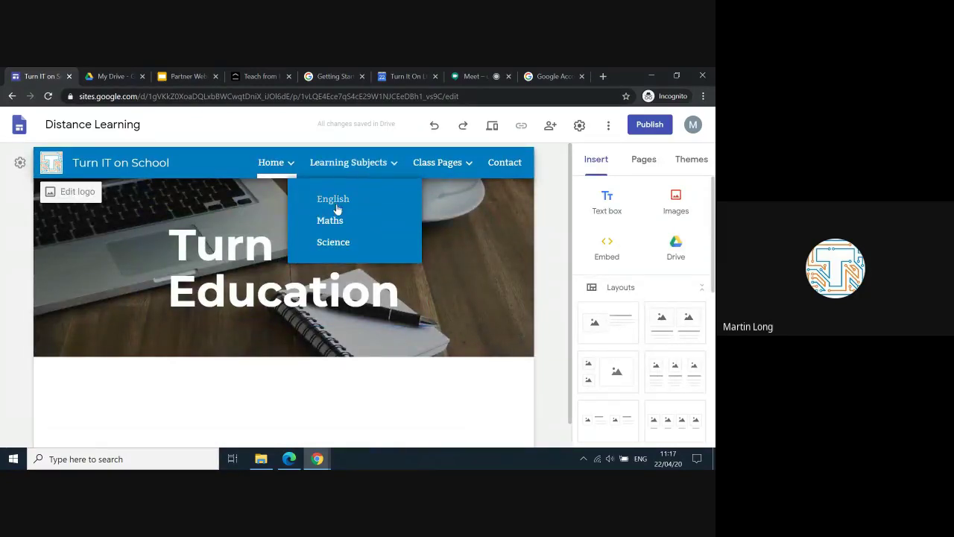
{"action": "mouse_move", "coordinate": [445, 152]}
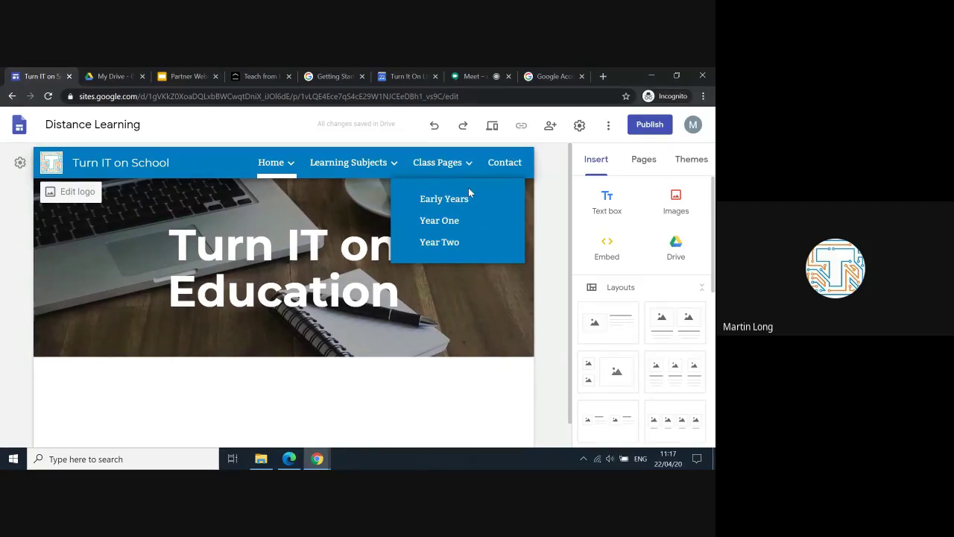
Step: Open the Contact page and scroll down to the Main Office address and map
{"action": "left_click", "coordinate": [513, 165]}
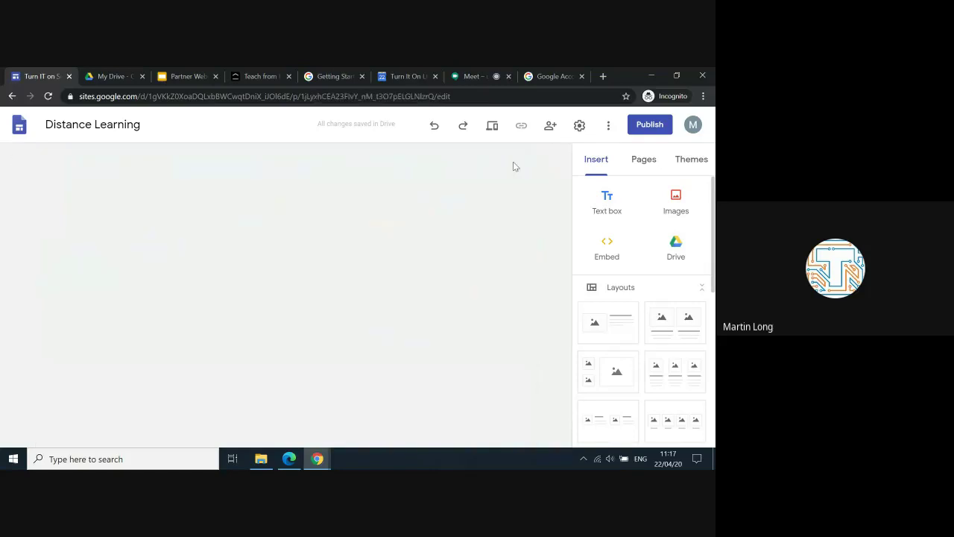
{"action": "scroll", "coordinate": [447, 278], "scroll_direction": "down", "scroll_amount": 1}
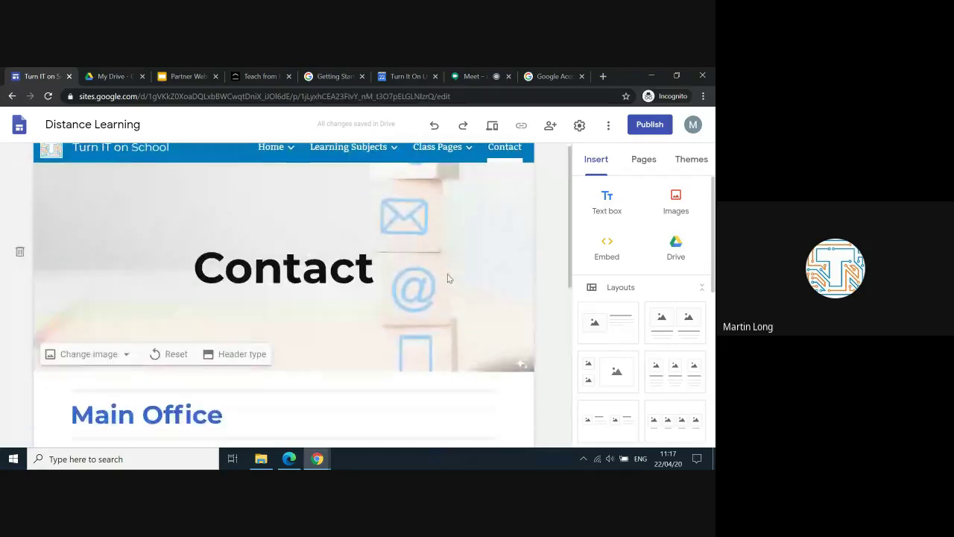
{"action": "scroll", "coordinate": [447, 278], "scroll_direction": "up", "scroll_amount": 1}
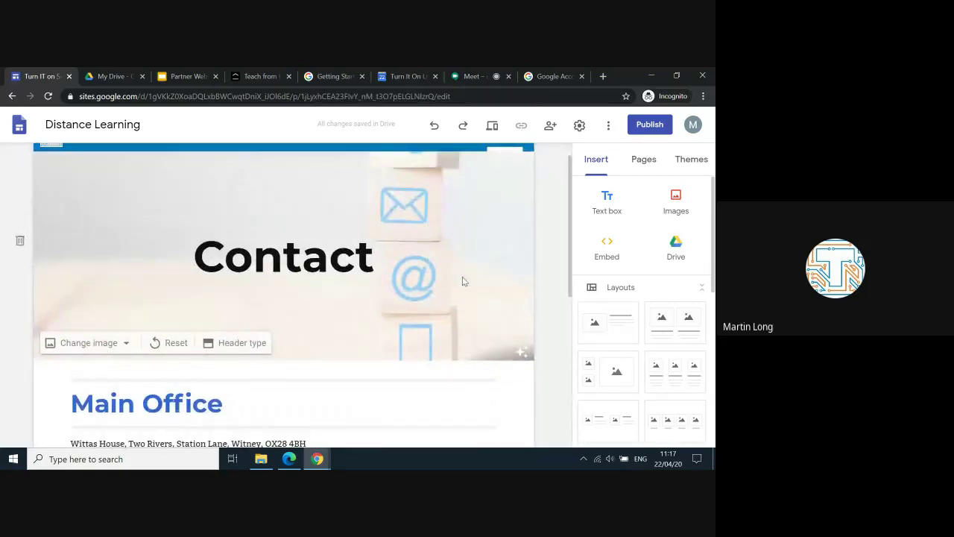
{"action": "scroll", "coordinate": [470, 298], "scroll_direction": "down", "scroll_amount": 2}
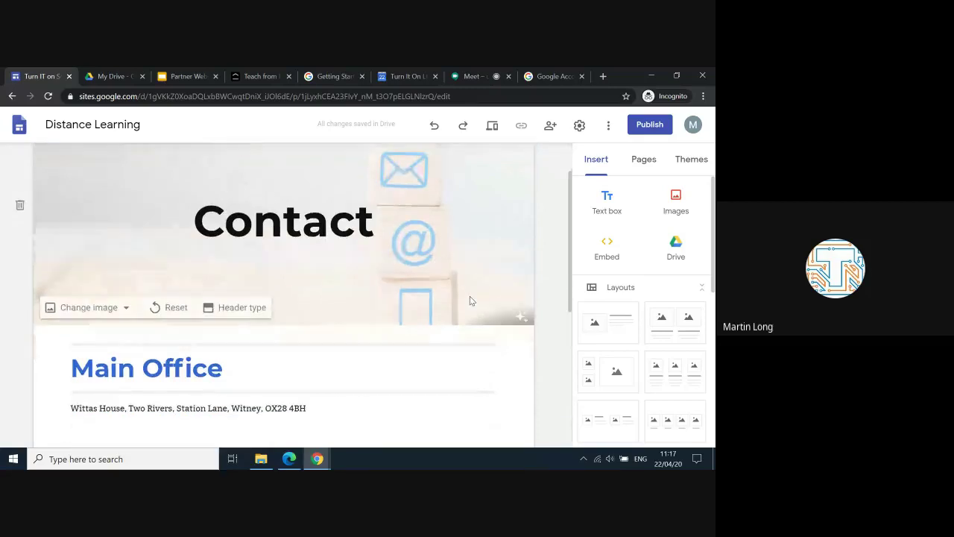
{"action": "scroll", "coordinate": [188, 325], "scroll_direction": "down", "scroll_amount": 4}
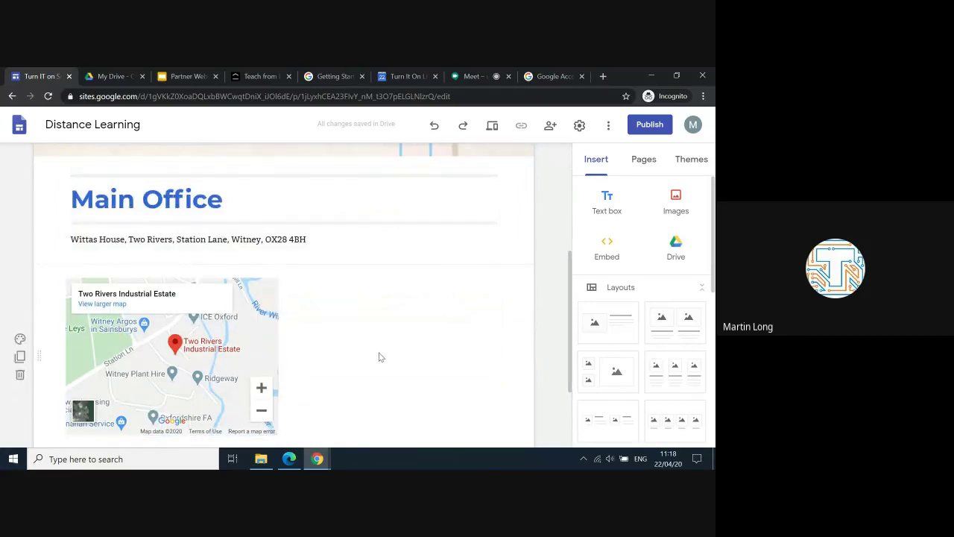
{"action": "scroll", "coordinate": [378, 356], "scroll_direction": "up", "scroll_amount": 1}
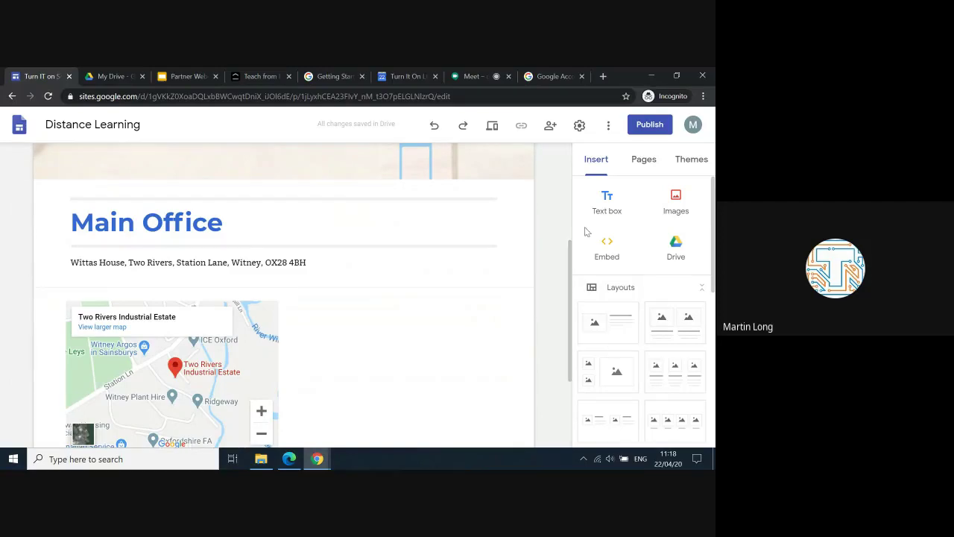
{"action": "scroll", "coordinate": [630, 295], "scroll_direction": "down", "scroll_amount": 1}
{"action": "scroll", "coordinate": [629, 295], "scroll_direction": "down", "scroll_amount": 5}
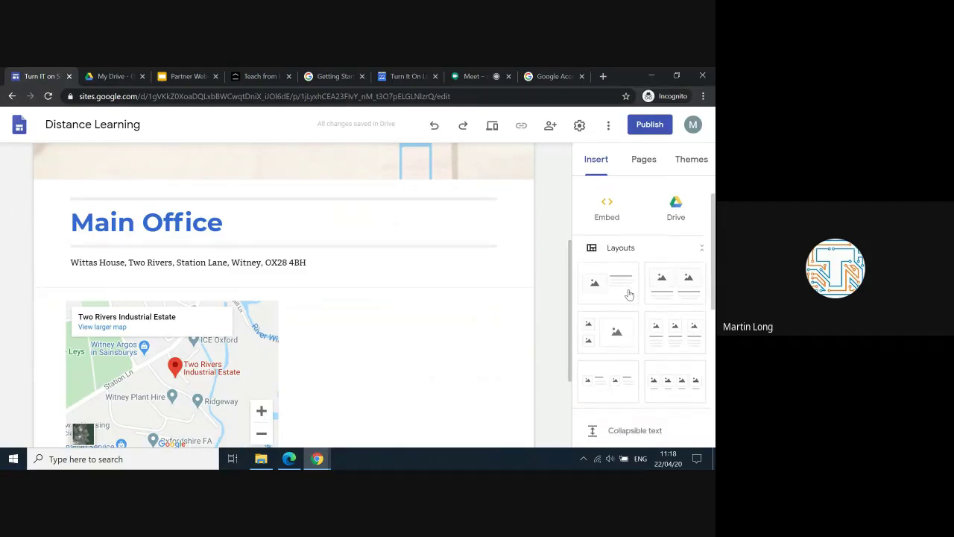
{"action": "scroll", "coordinate": [629, 295], "scroll_direction": "down", "scroll_amount": 1}
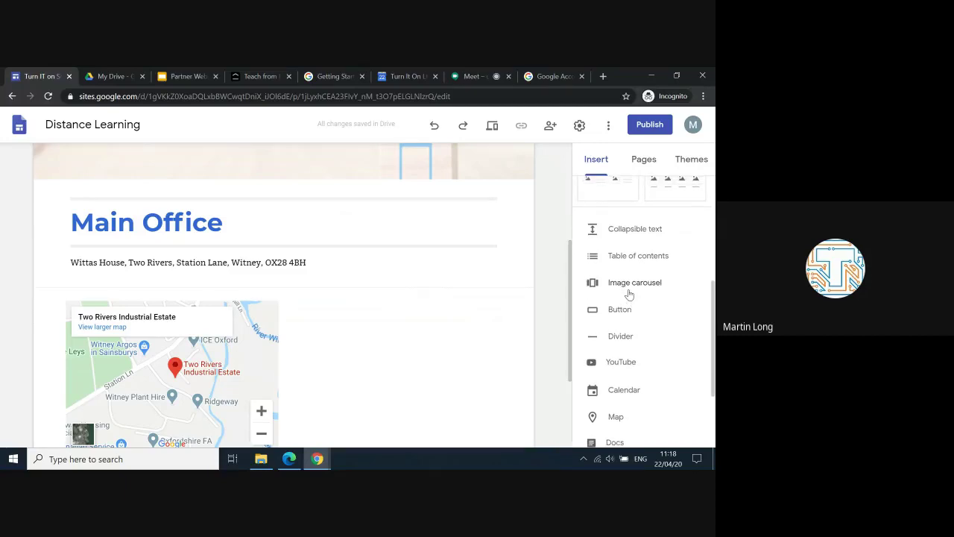
{"action": "scroll", "coordinate": [629, 294], "scroll_direction": "down", "scroll_amount": 2}
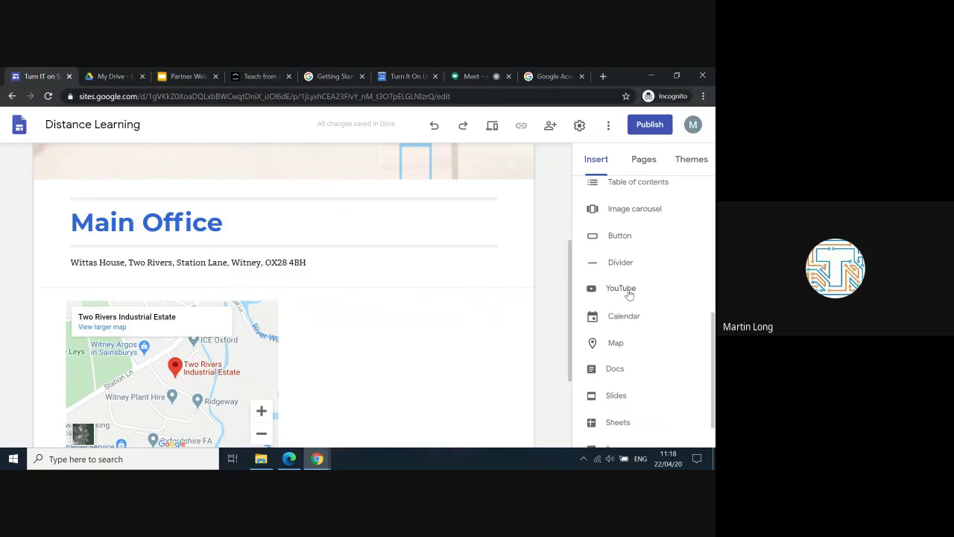
{"action": "scroll", "coordinate": [629, 298], "scroll_direction": "up", "scroll_amount": 4}
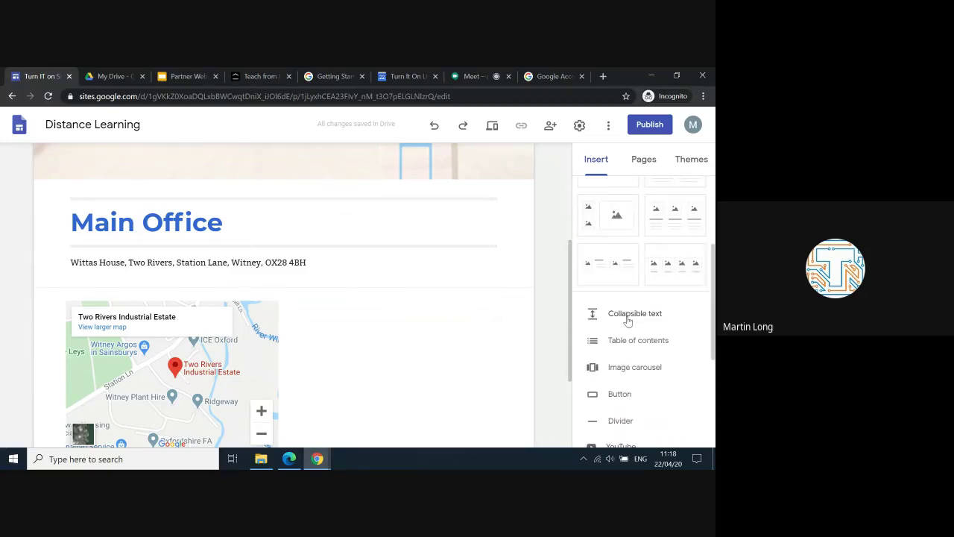
{"action": "left_click", "coordinate": [628, 319]}
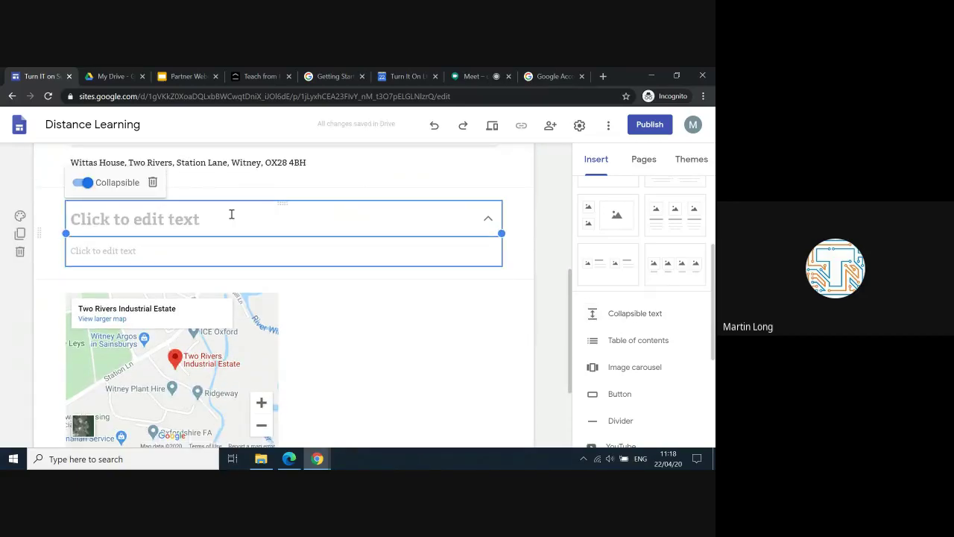
{"action": "left_click", "coordinate": [166, 216]}
{"action": "type", "text": "Test"}
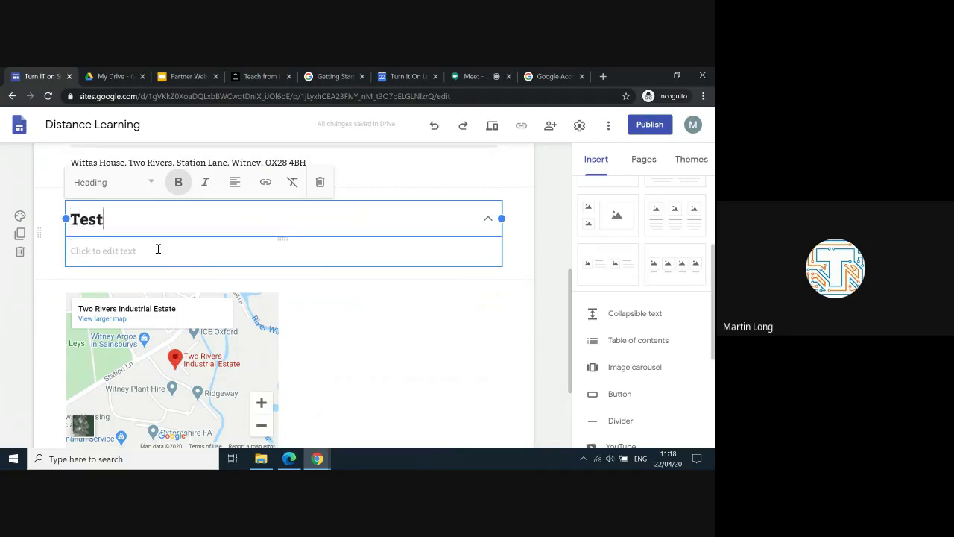
{"action": "left_click", "coordinate": [158, 249]}
{"action": "type", "text": "Type here"}
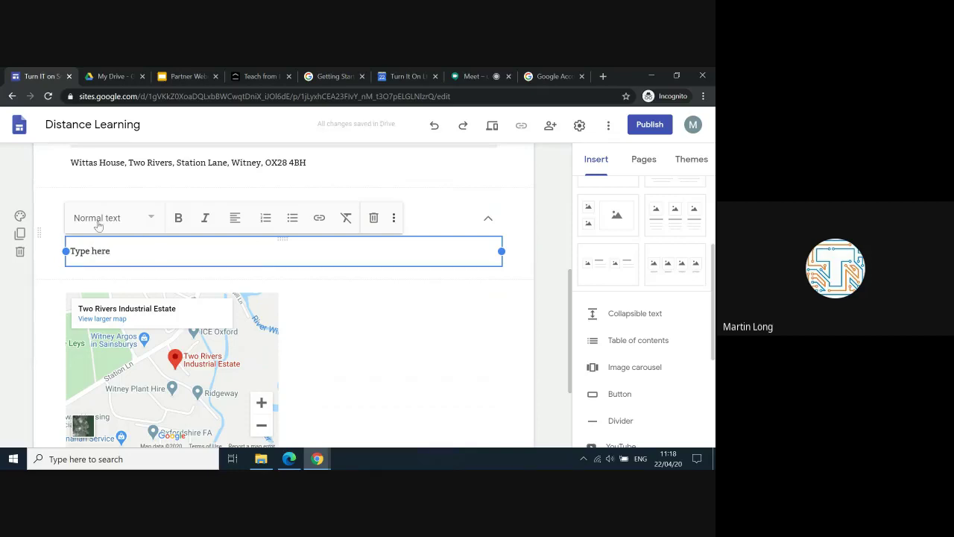
{"action": "left_click", "coordinate": [381, 331]}
{"action": "double_click", "coordinate": [464, 231]}
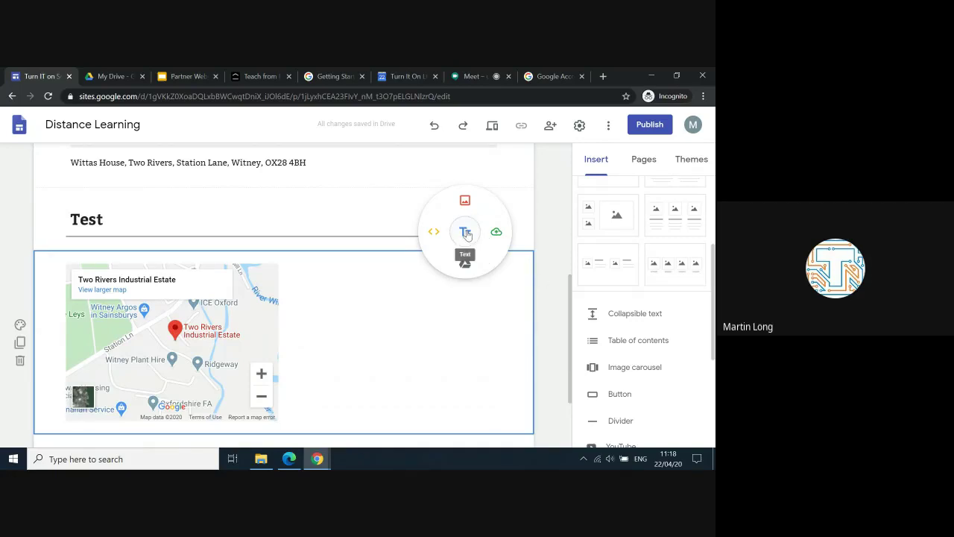
{"action": "left_click", "coordinate": [550, 267]}
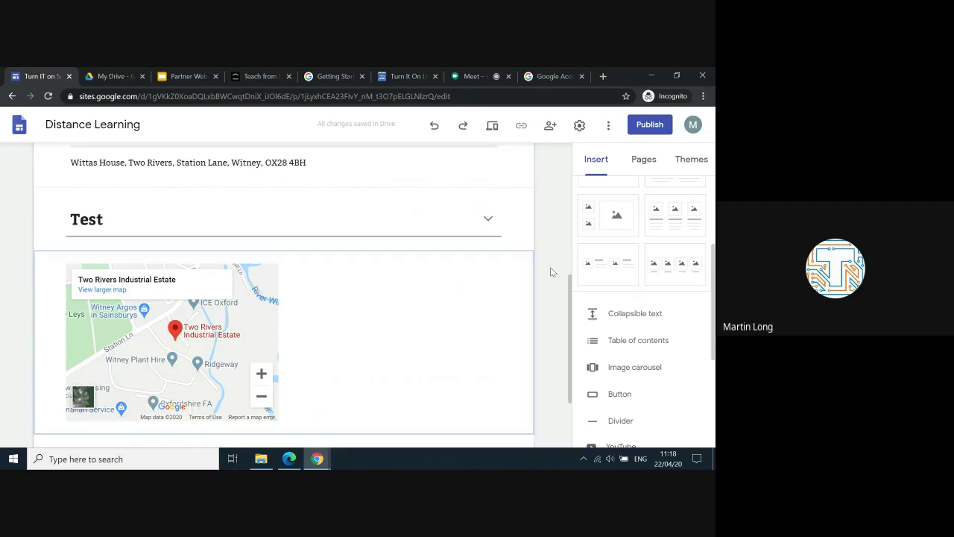
{"action": "left_click", "coordinate": [451, 219]}
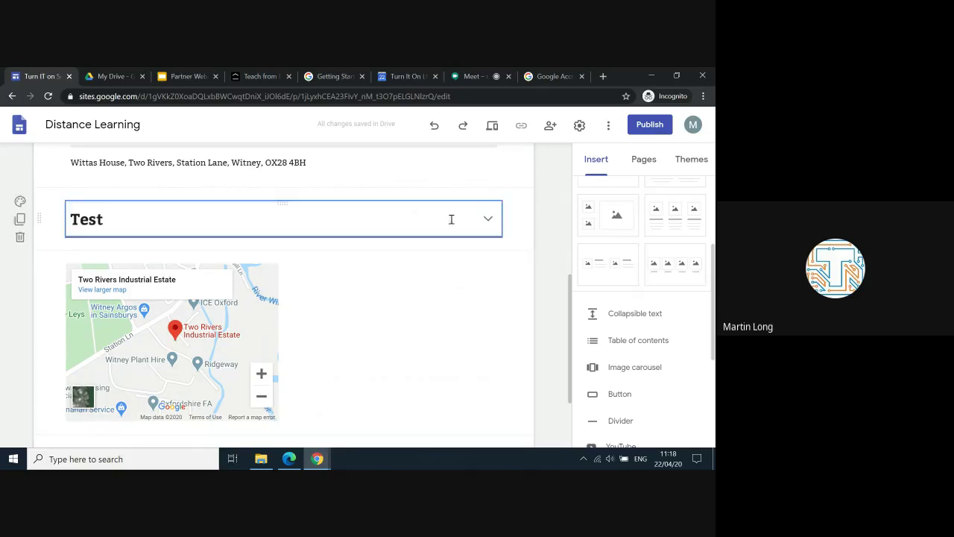
{"action": "left_click", "coordinate": [488, 218]}
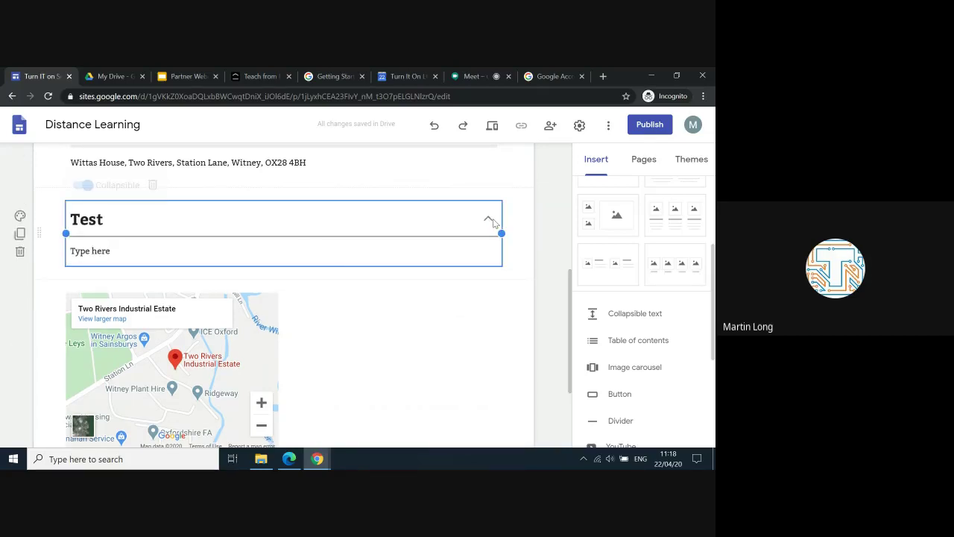
{"action": "left_click", "coordinate": [153, 183]}
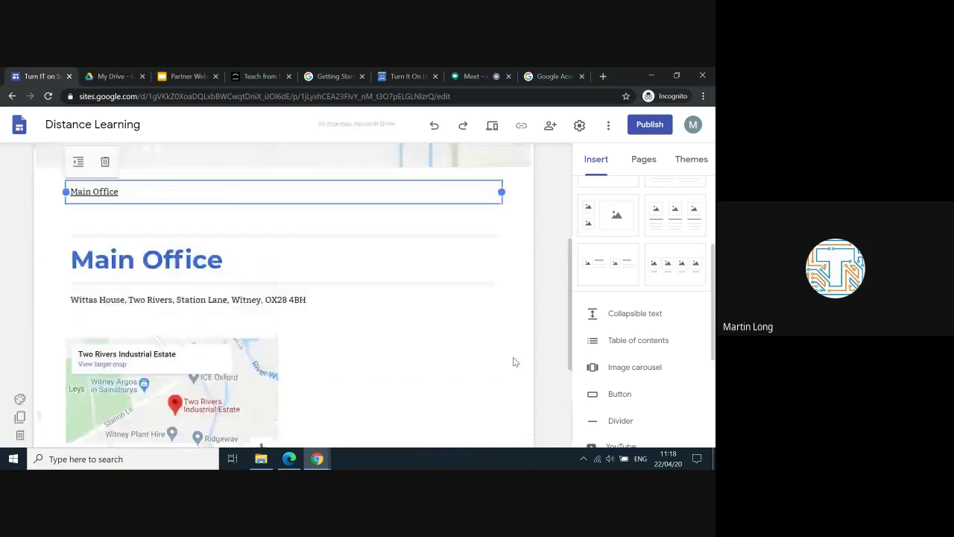
Step: Insert a map of Witney, UK below the existing Main Office map
{"action": "scroll", "coordinate": [517, 315], "scroll_direction": "down", "scroll_amount": 1}
{"action": "scroll", "coordinate": [606, 363], "scroll_direction": "down", "scroll_amount": 2}
{"action": "scroll", "coordinate": [608, 363], "scroll_direction": "down", "scroll_amount": 3}
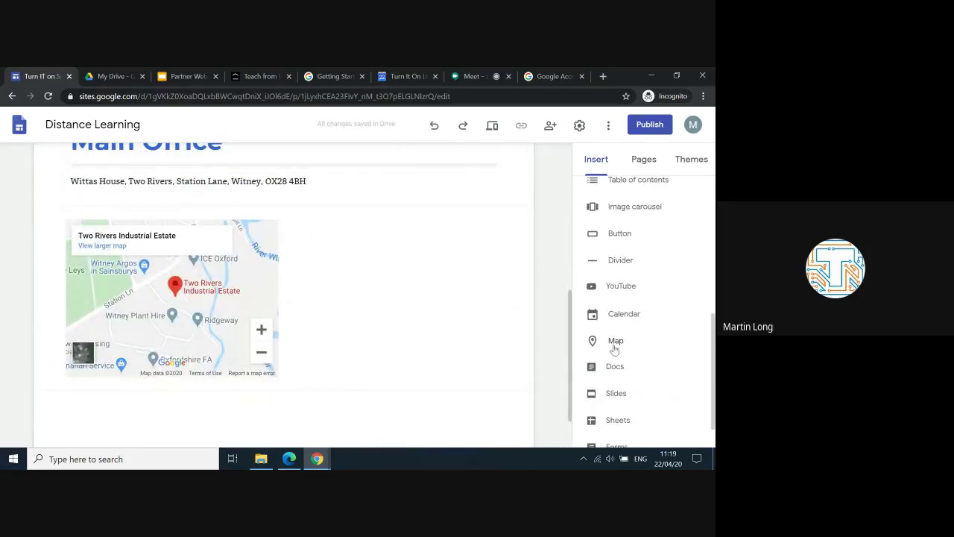
{"action": "left_click", "coordinate": [613, 347]}
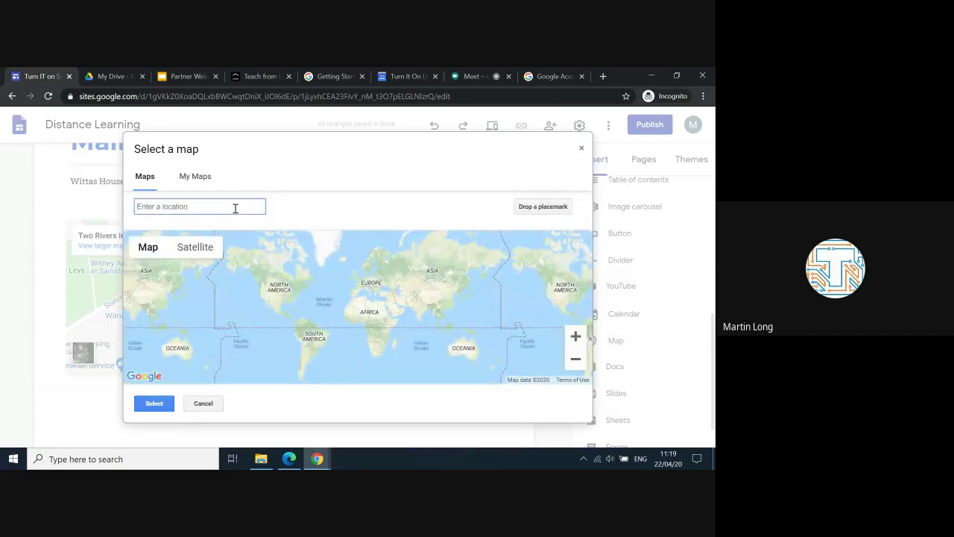
{"action": "type", "text": "Witn"}
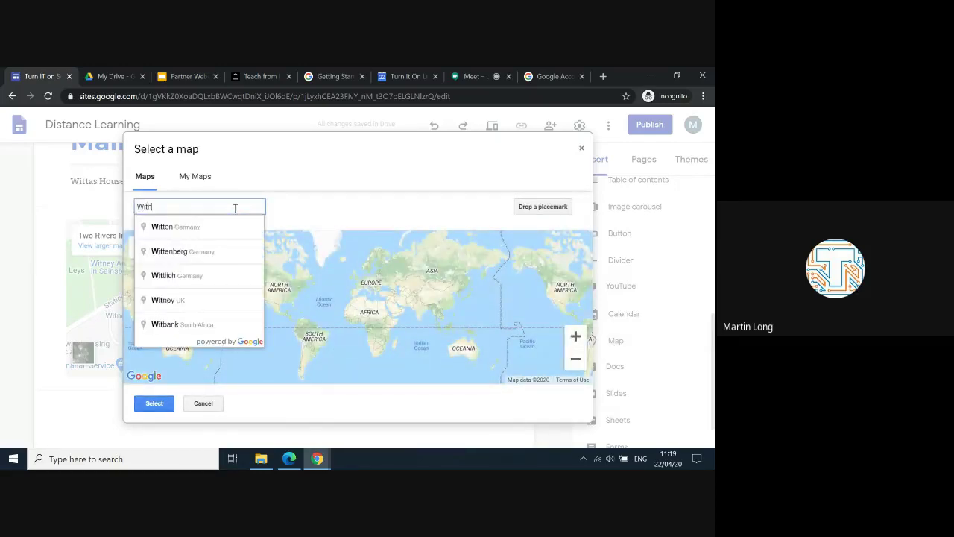
{"action": "type", "text": "ey"}
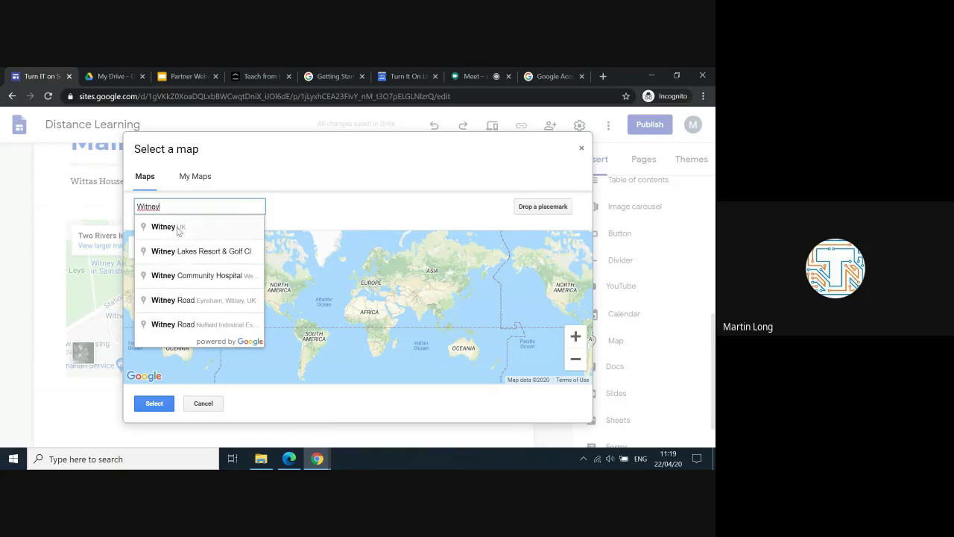
{"action": "left_click", "coordinate": [176, 228]}
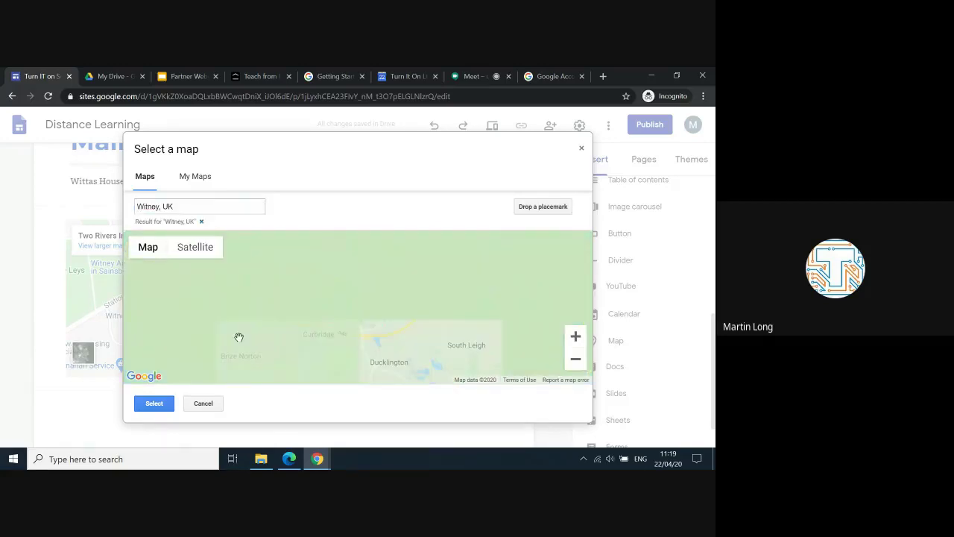
{"action": "left_click", "coordinate": [154, 404]}
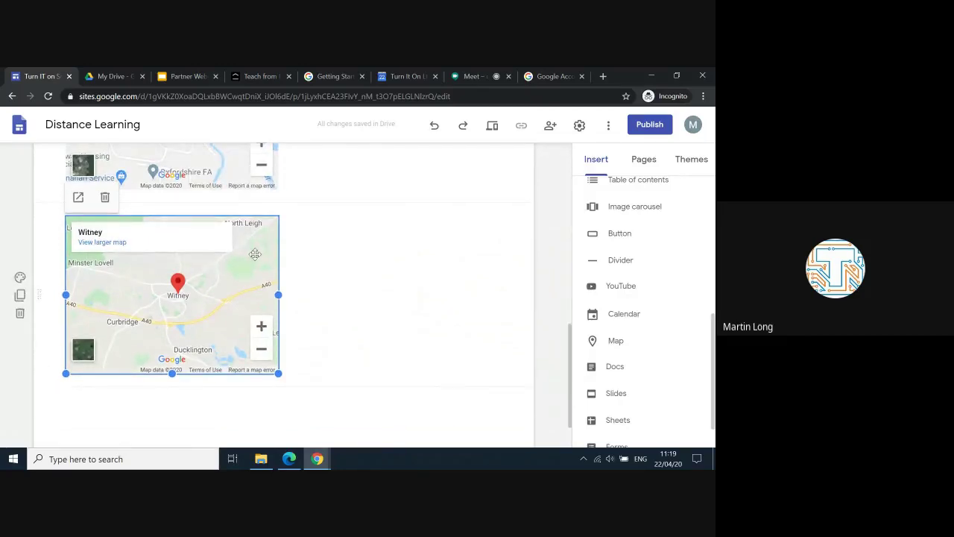
Step: Delete the newly added Witney map from the Contact page
{"action": "key", "text": "Delete"}
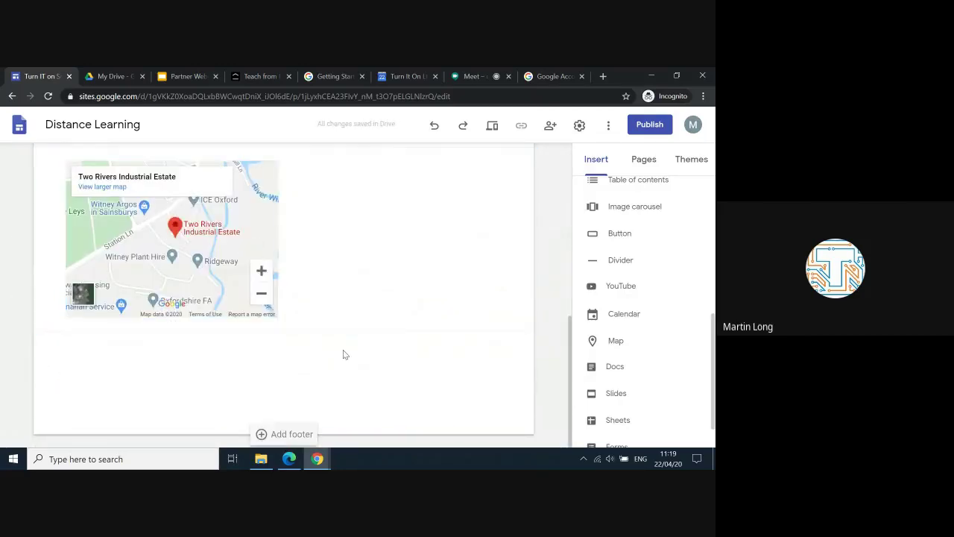
{"action": "scroll", "coordinate": [343, 354], "scroll_direction": "up", "scroll_amount": 3}
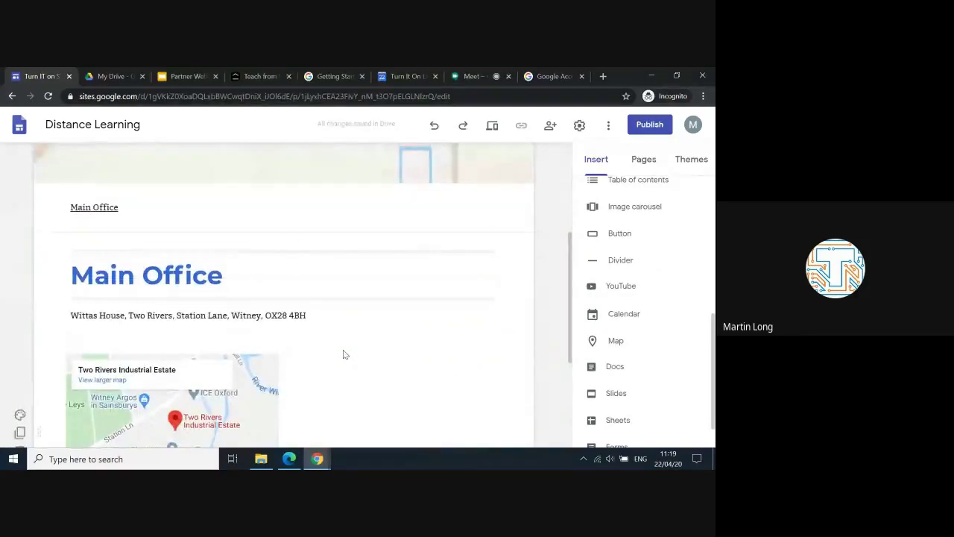
{"action": "left_click", "coordinate": [321, 218]}
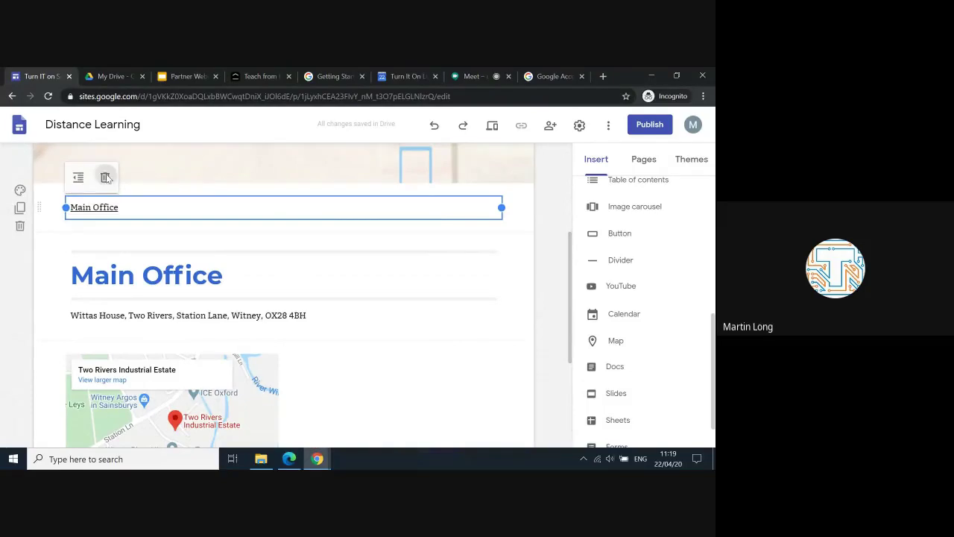
Step: Switch to the Home page with its 'Turn IT on Education' banner
{"action": "scroll", "coordinate": [269, 289], "scroll_direction": "up", "scroll_amount": 3}
{"action": "scroll", "coordinate": [430, 388], "scroll_direction": "down", "scroll_amount": 3}
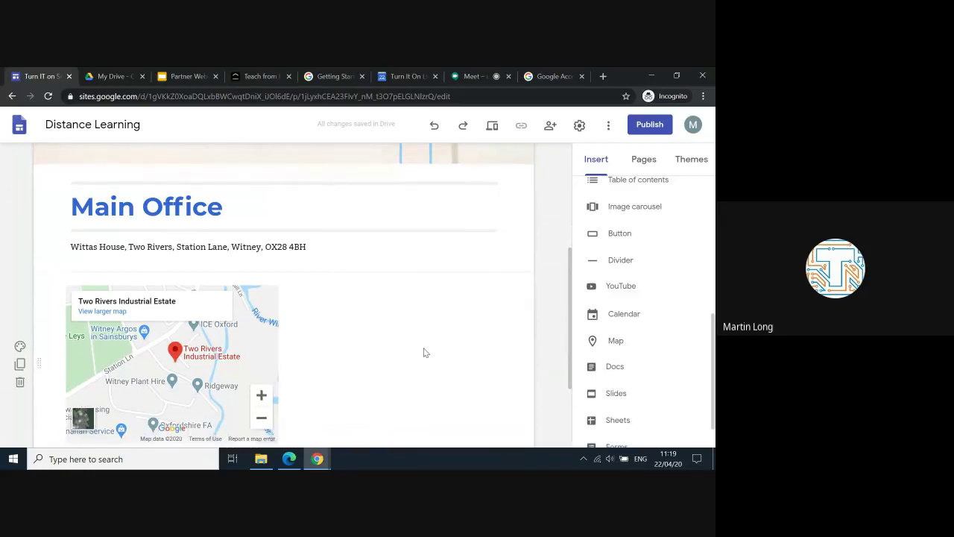
{"action": "scroll", "coordinate": [447, 298], "scroll_direction": "up", "scroll_amount": 3}
{"action": "mouse_move", "coordinate": [396, 165]}
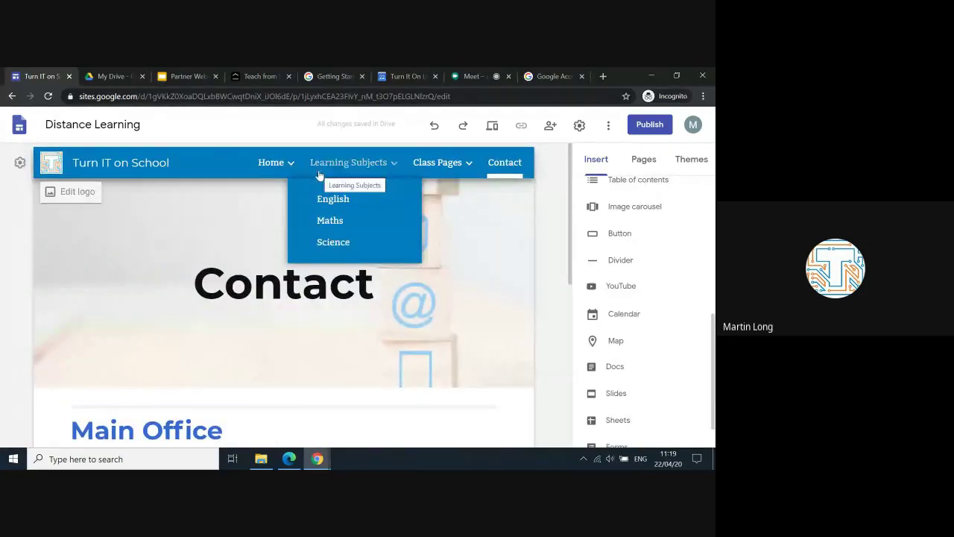
{"action": "mouse_move", "coordinate": [263, 156]}
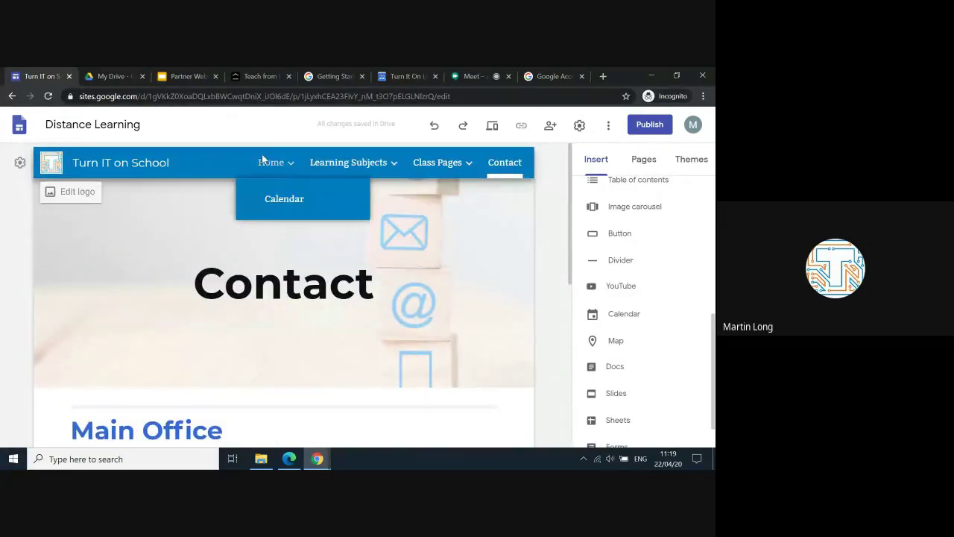
{"action": "left_click", "coordinate": [275, 163]}
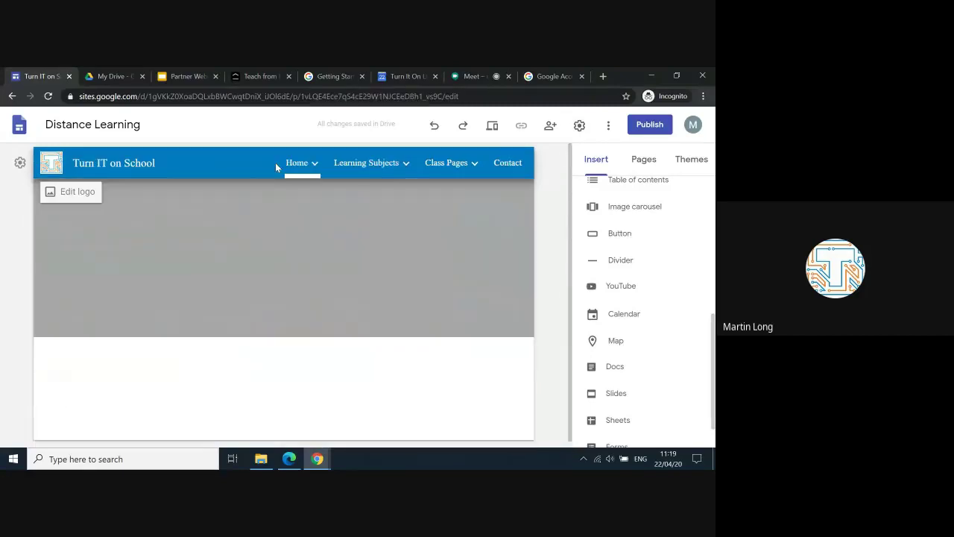
{"action": "scroll", "coordinate": [313, 296], "scroll_direction": "down", "scroll_amount": 1}
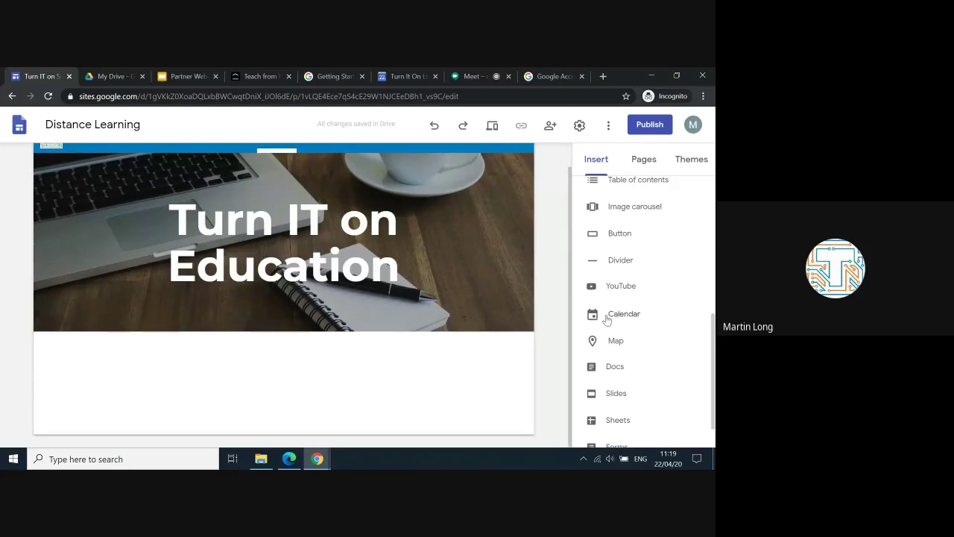
Step: Insert an image carousel of the uploaded School 1, School 2 and School 3 photos
{"action": "scroll", "coordinate": [607, 317], "scroll_direction": "down", "scroll_amount": 1}
{"action": "scroll", "coordinate": [607, 318], "scroll_direction": "up", "scroll_amount": 1}
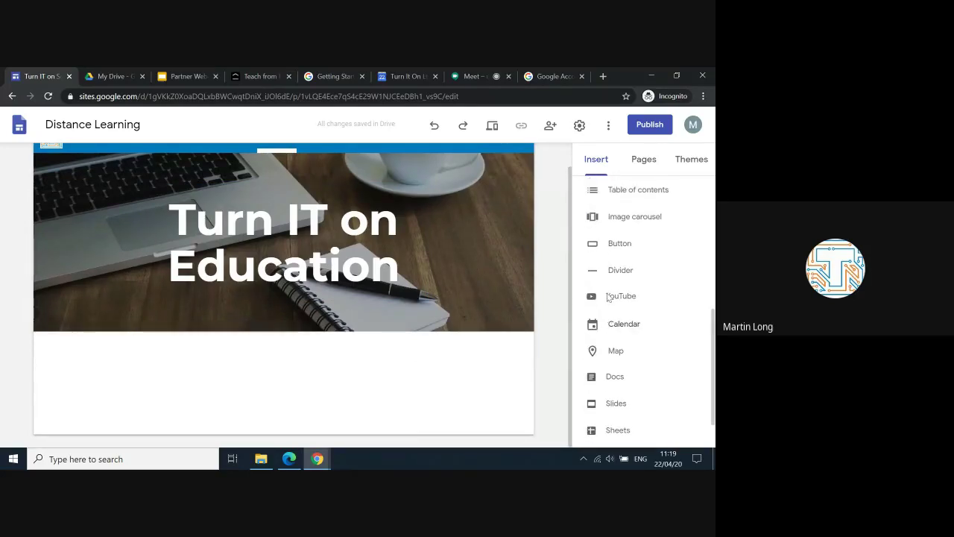
{"action": "left_click", "coordinate": [611, 223]}
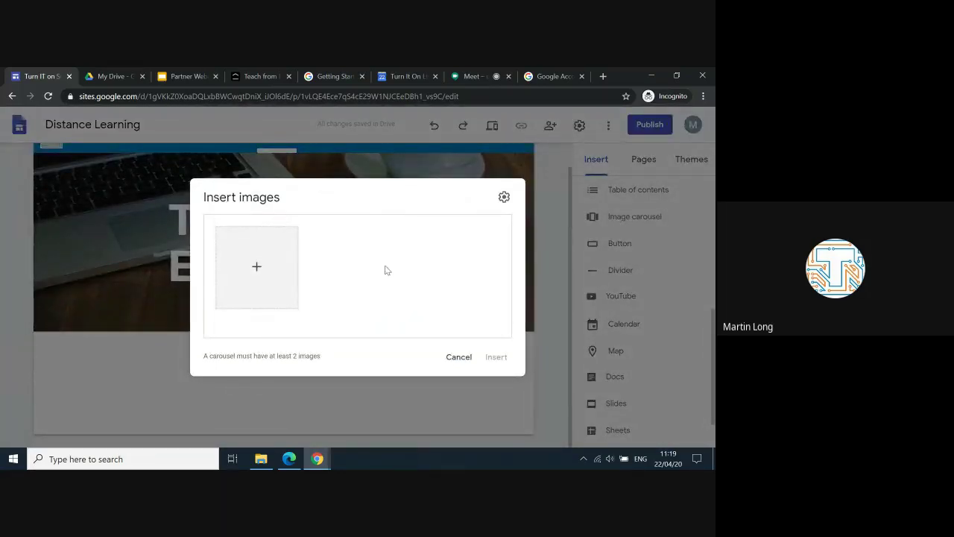
{"action": "left_click", "coordinate": [256, 269]}
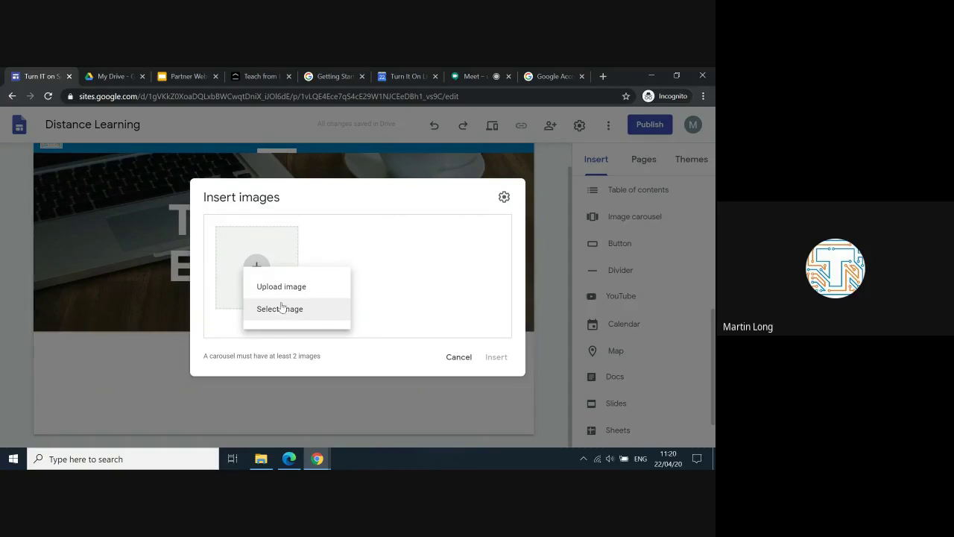
{"action": "left_click", "coordinate": [288, 291]}
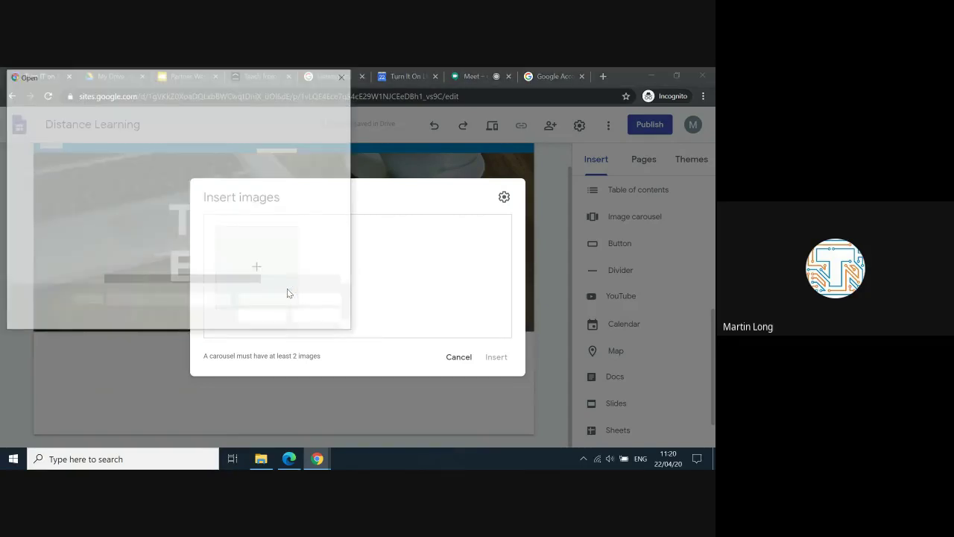
{"action": "left_click_drag", "start_coordinate": [128, 255], "coordinate": [127, 217]}
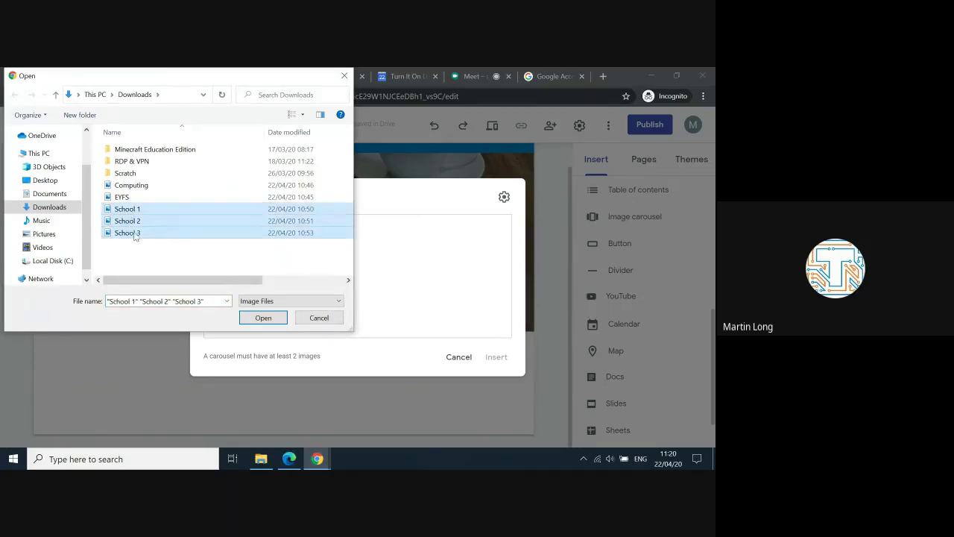
{"action": "left_click", "coordinate": [263, 317]}
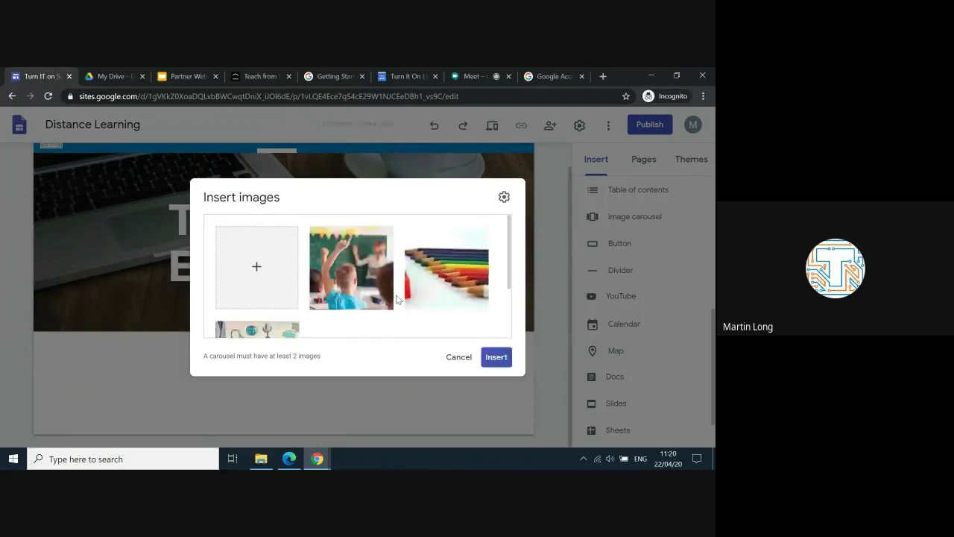
{"action": "scroll", "coordinate": [396, 298], "scroll_direction": "down", "scroll_amount": 2}
{"action": "scroll", "coordinate": [396, 298], "scroll_direction": "up", "scroll_amount": 1}
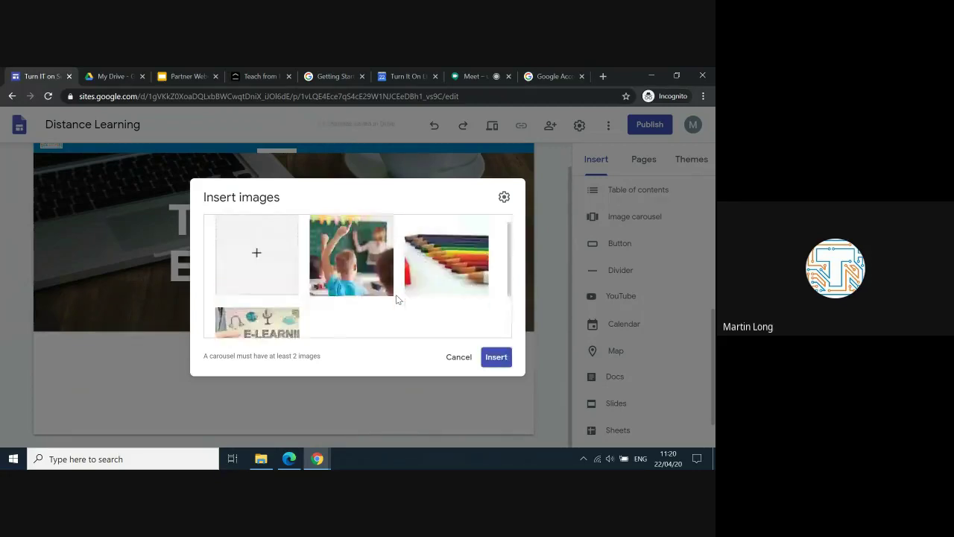
{"action": "scroll", "coordinate": [396, 294], "scroll_direction": "down", "scroll_amount": 1}
{"action": "left_click", "coordinate": [497, 357]}
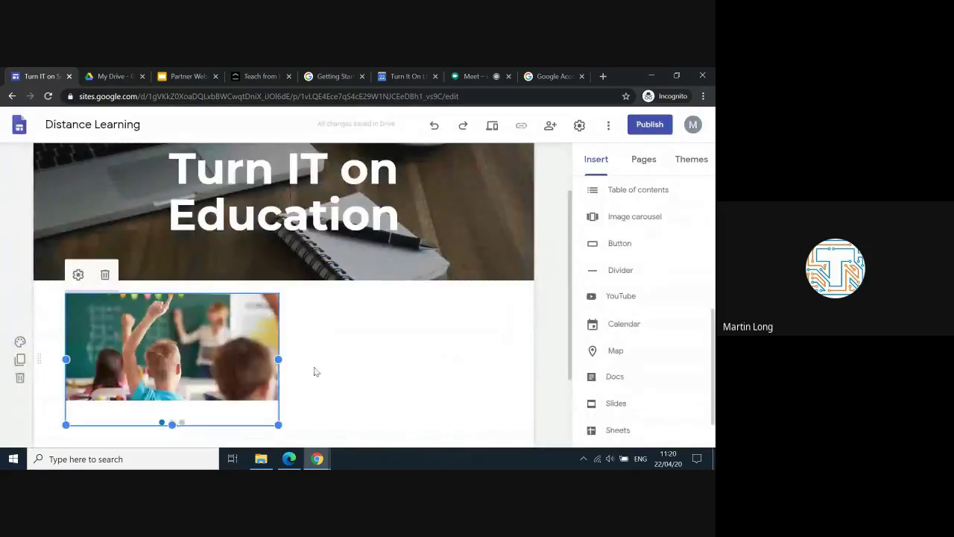
Step: Insert a collapsible text block headed 'Welcome to our school for distance learning'
{"action": "scroll", "coordinate": [594, 350], "scroll_direction": "up", "scroll_amount": 1}
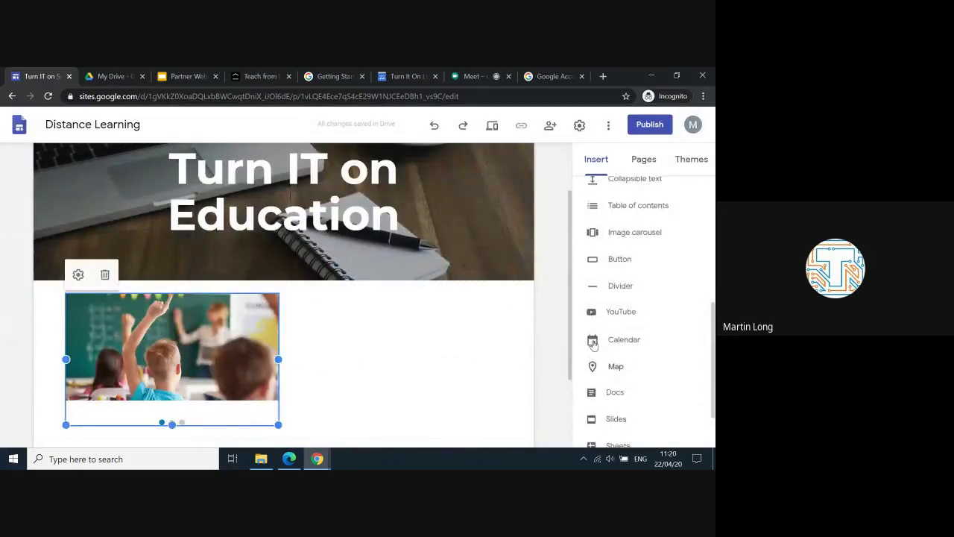
{"action": "scroll", "coordinate": [594, 345], "scroll_direction": "down", "scroll_amount": 2}
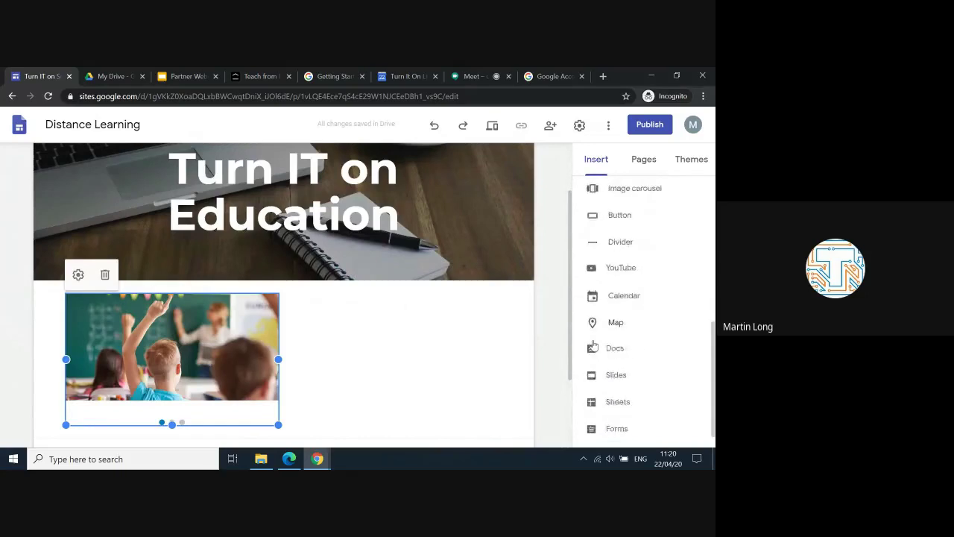
{"action": "scroll", "coordinate": [594, 345], "scroll_direction": "up", "scroll_amount": 3}
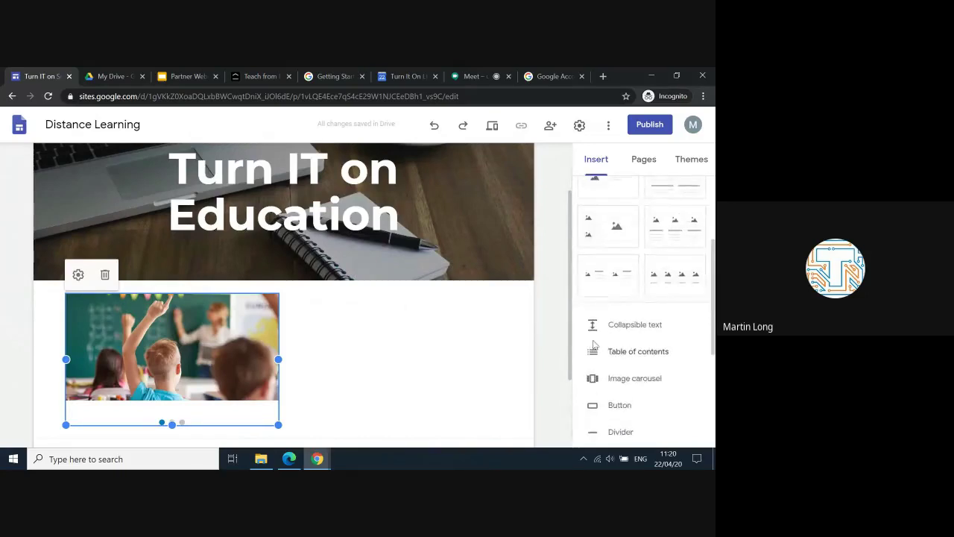
{"action": "left_click", "coordinate": [611, 328]}
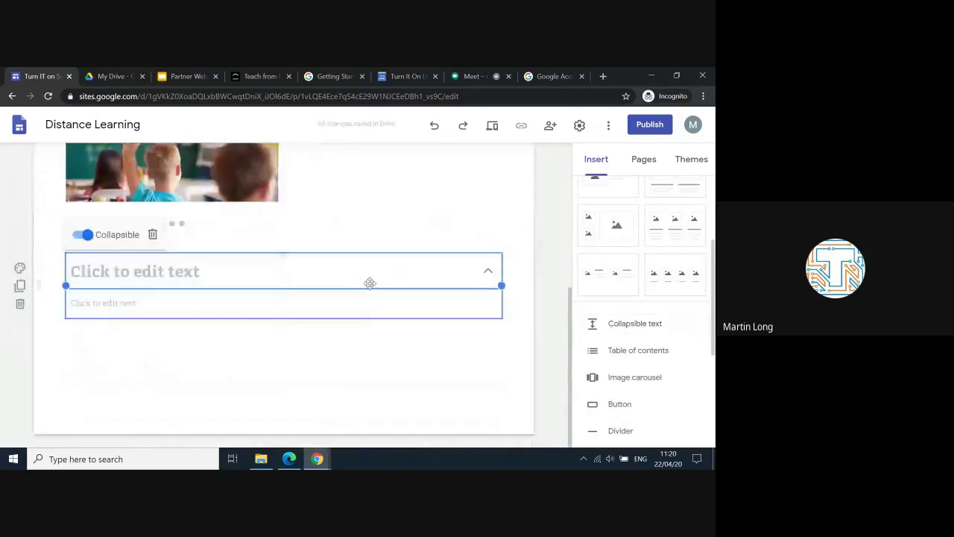
{"action": "left_click", "coordinate": [209, 273]}
{"action": "type", "text": "We"}
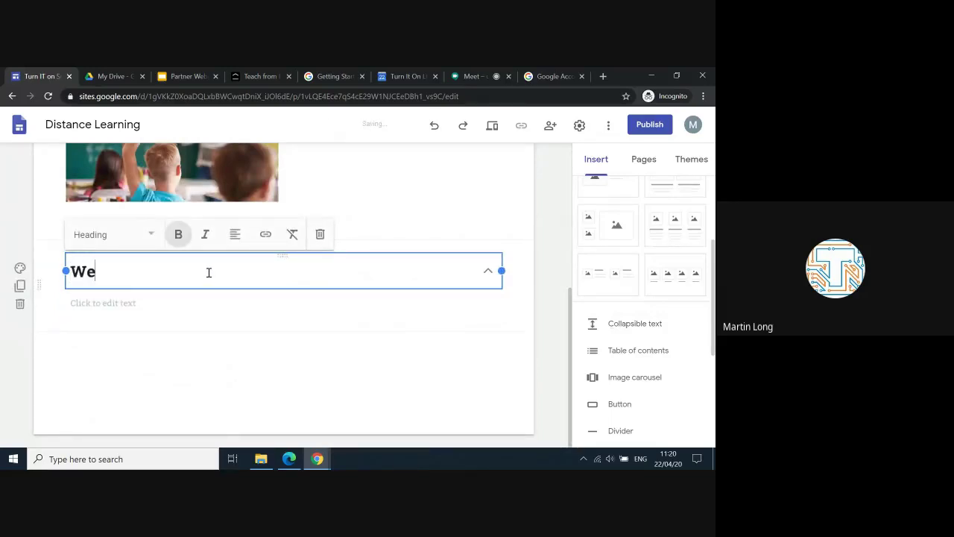
{"action": "type", "text": "lcome to o"}
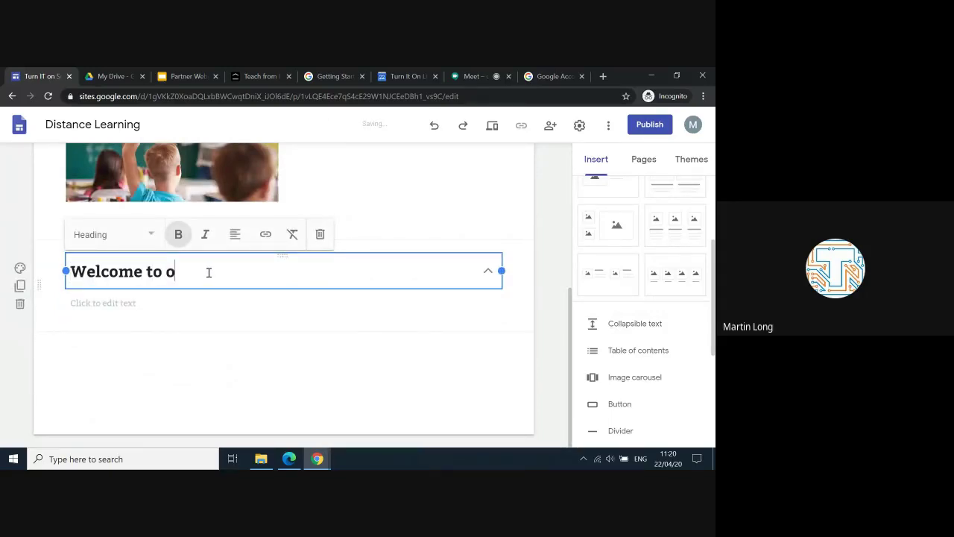
{"action": "type", "text": "ur school for distance le"}
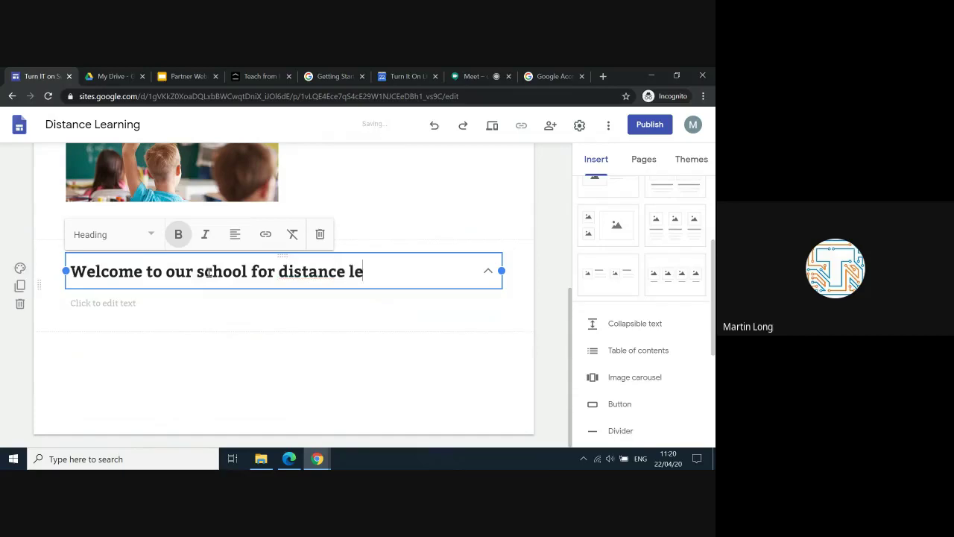
{"action": "type", "text": "arning"}
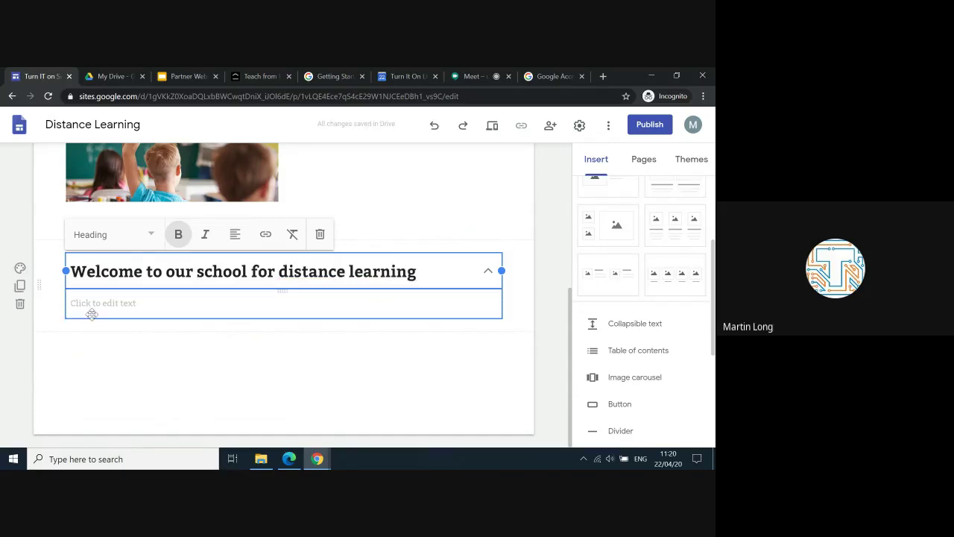
{"action": "left_click", "coordinate": [104, 313]}
Step: Fill its body with 'Please select your class page from the top bar.'
{"action": "left_click", "coordinate": [108, 306]}
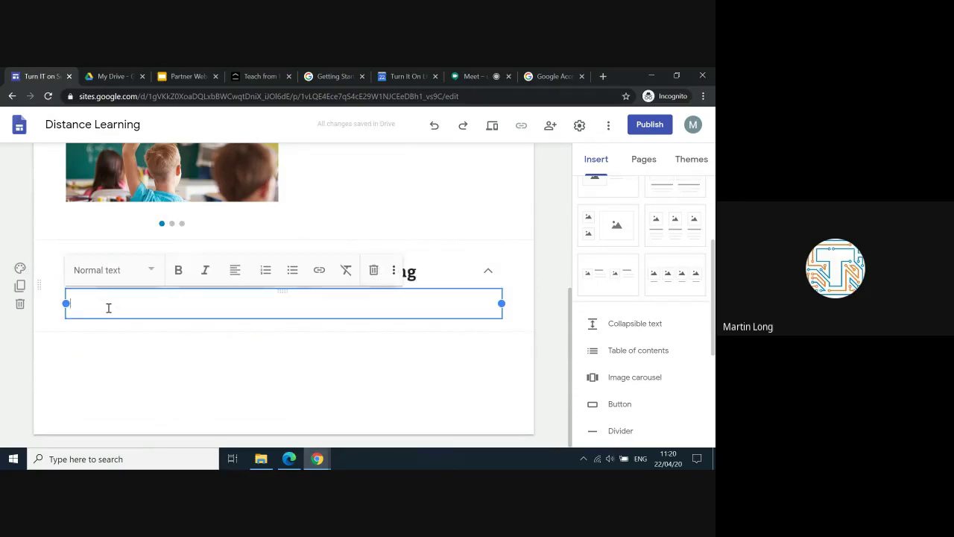
{"action": "type", "text": "Please sele"}
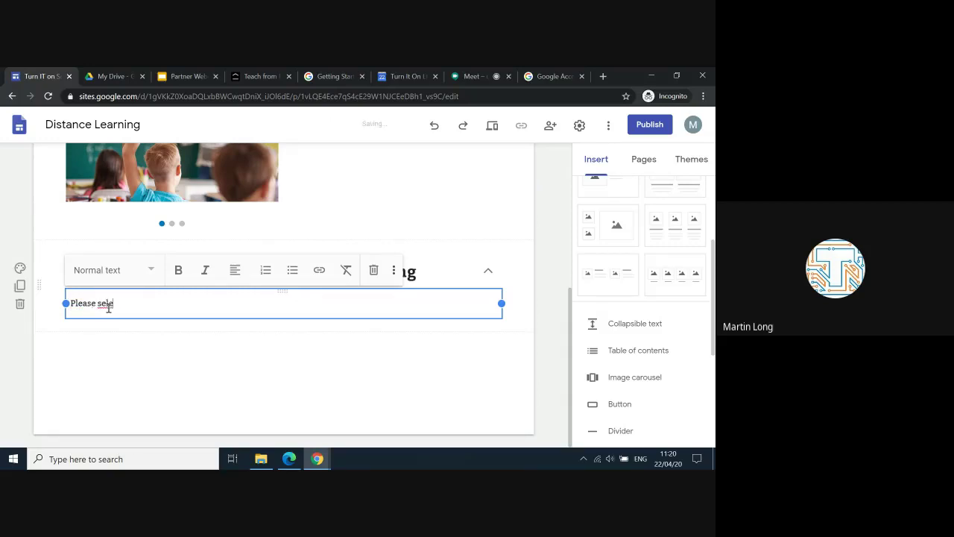
{"action": "type", "text": "ct your class page from the top "}
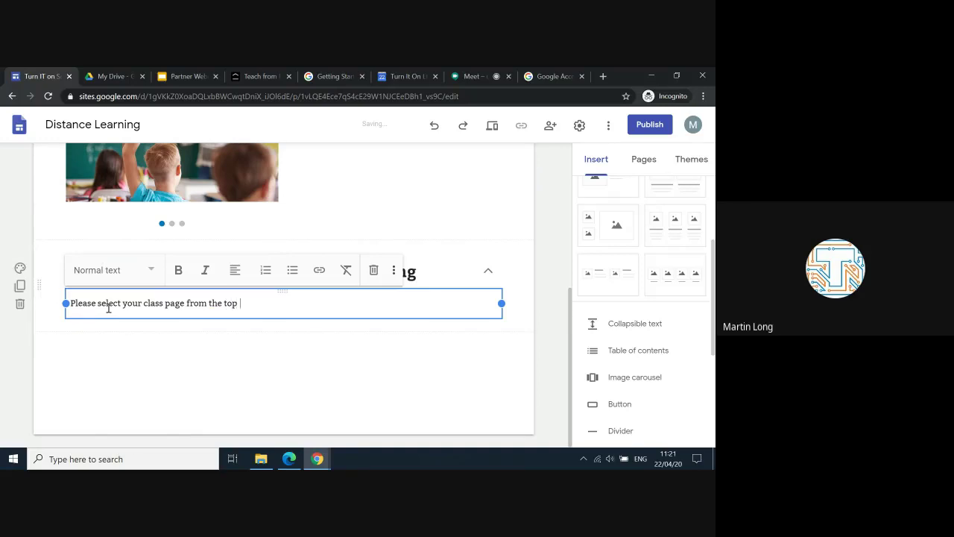
{"action": "type", "text": "bar."}
{"action": "left_click", "coordinate": [229, 350]}
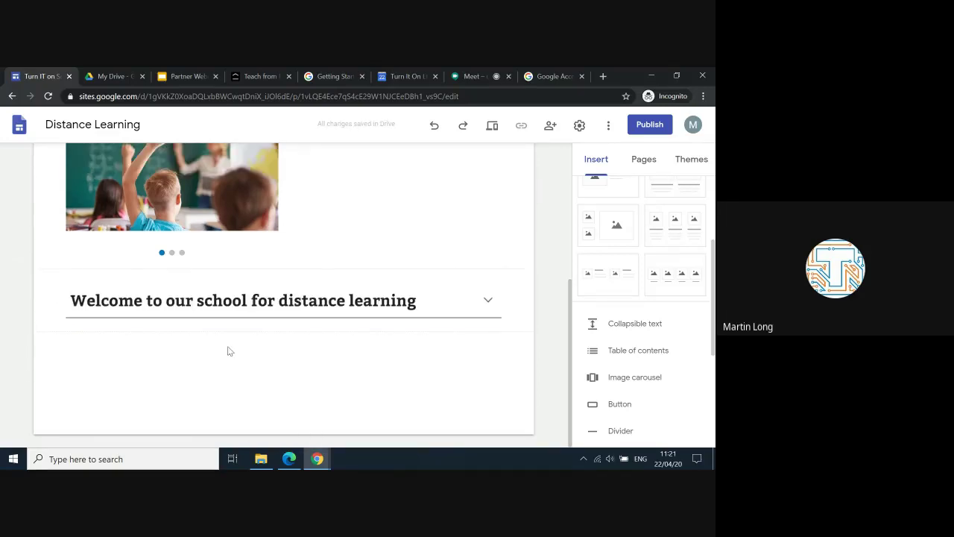
{"action": "left_click", "coordinate": [454, 299]}
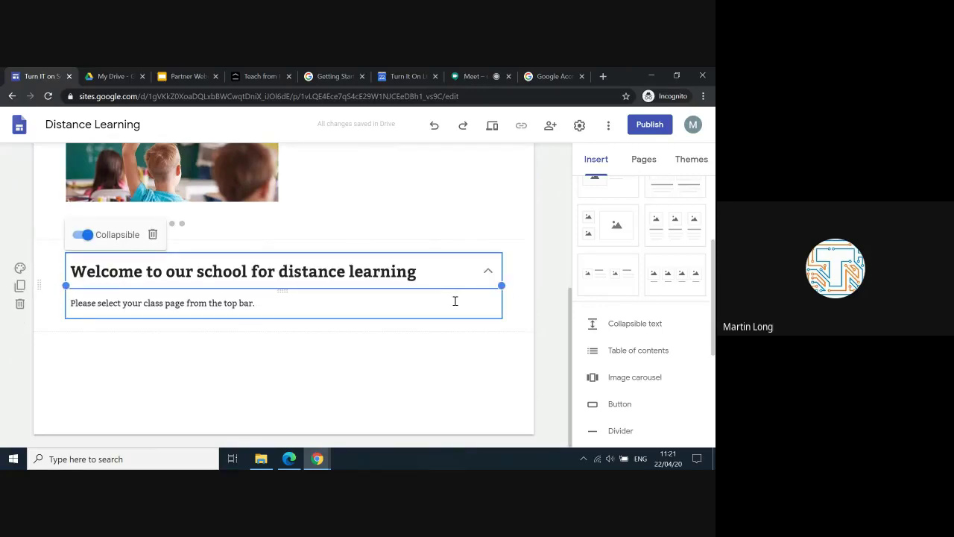
{"action": "left_click_drag", "start_coordinate": [500, 286], "coordinate": [240, 298]}
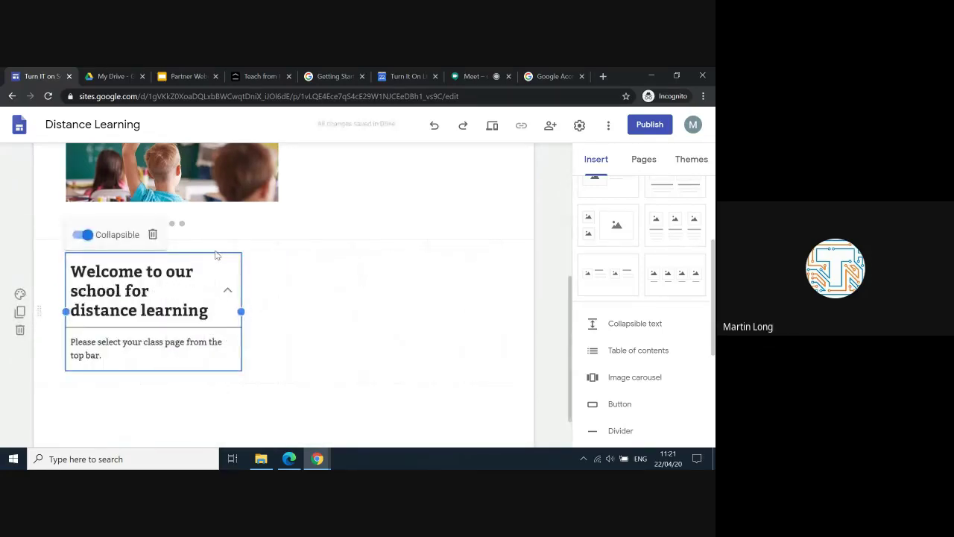
{"action": "left_click_drag", "start_coordinate": [216, 255], "coordinate": [376, 186]}
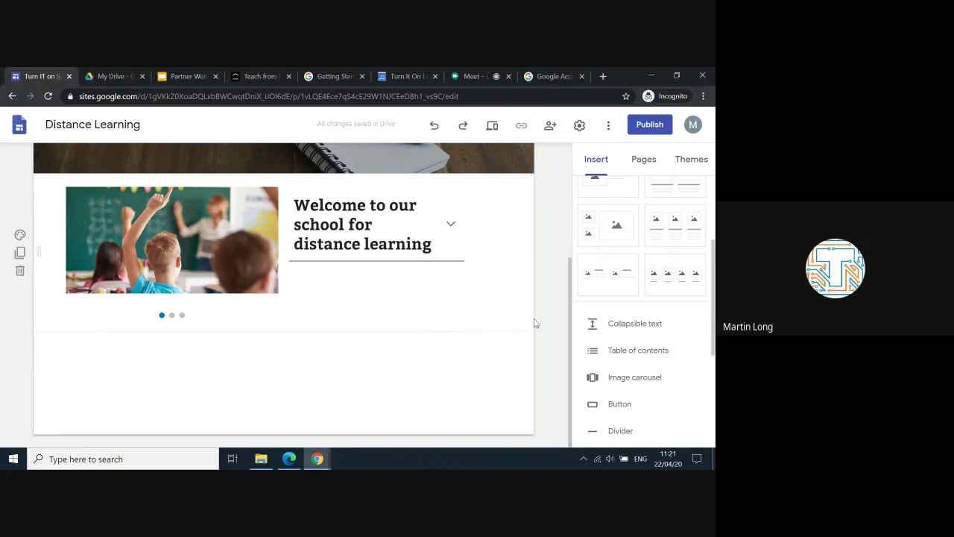
{"action": "scroll", "coordinate": [651, 417], "scroll_direction": "up", "scroll_amount": 1}
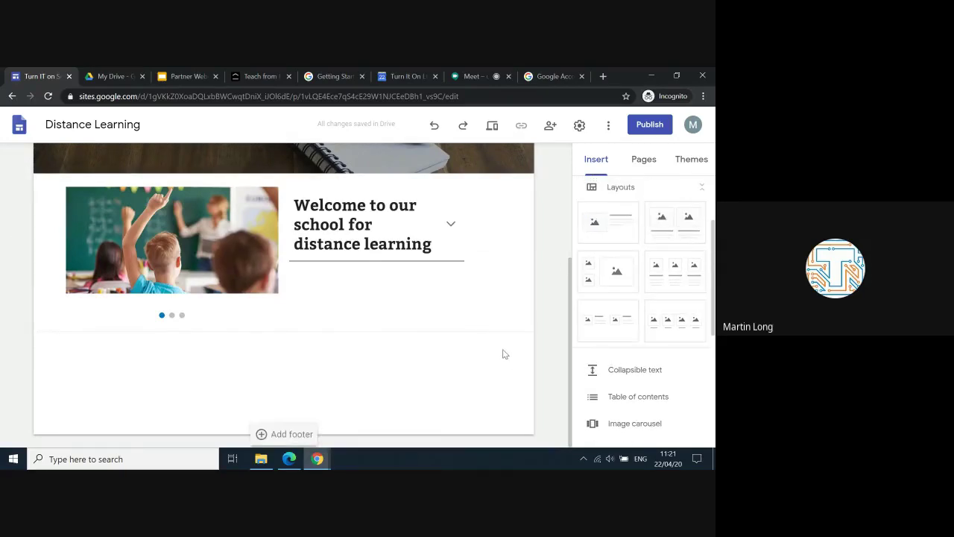
{"action": "scroll", "coordinate": [502, 353], "scroll_direction": "up", "scroll_amount": 1}
{"action": "scroll", "coordinate": [503, 353], "scroll_direction": "up", "scroll_amount": 1}
{"action": "scroll", "coordinate": [502, 353], "scroll_direction": "down", "scroll_amount": 1}
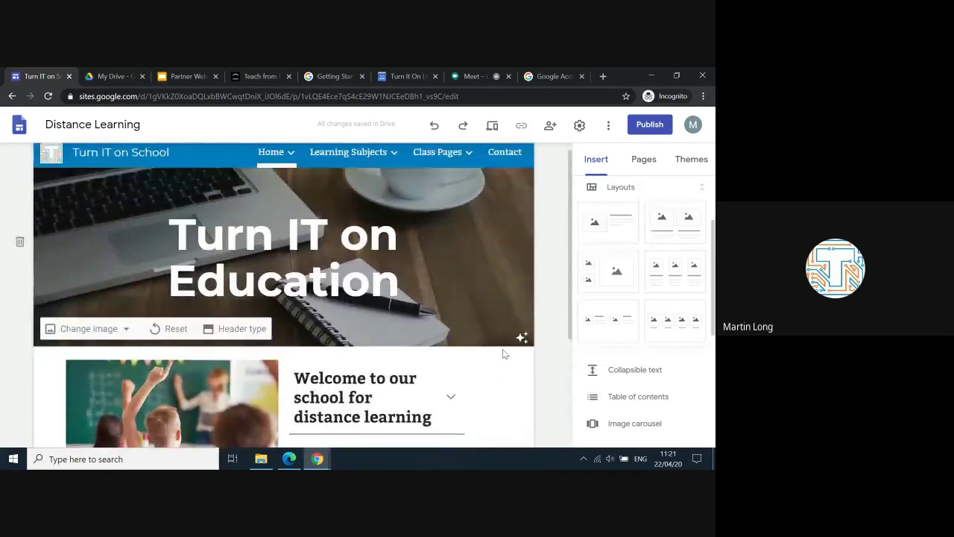
{"action": "scroll", "coordinate": [502, 353], "scroll_direction": "down", "scroll_amount": 1}
{"action": "scroll", "coordinate": [503, 353], "scroll_direction": "up", "scroll_amount": 2}
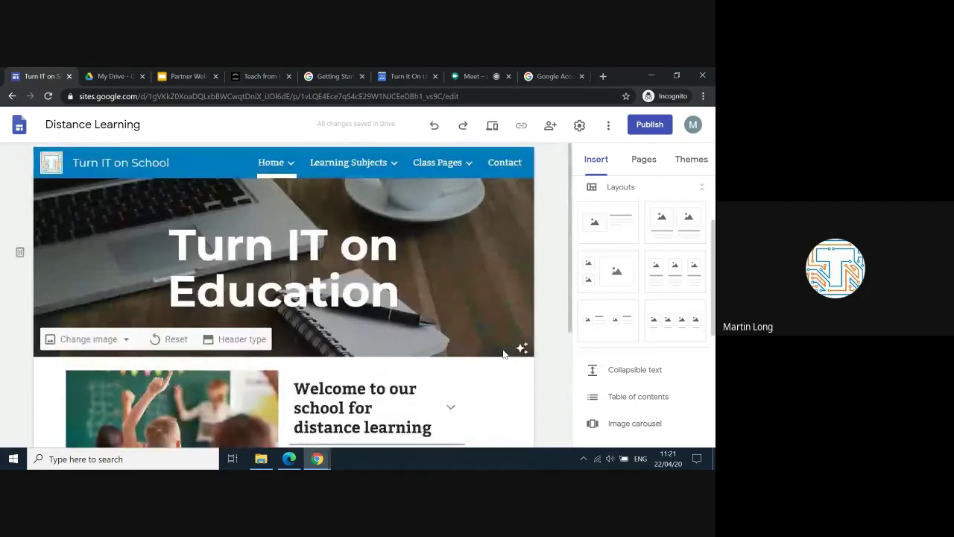
{"action": "scroll", "coordinate": [503, 353], "scroll_direction": "down", "scroll_amount": 1}
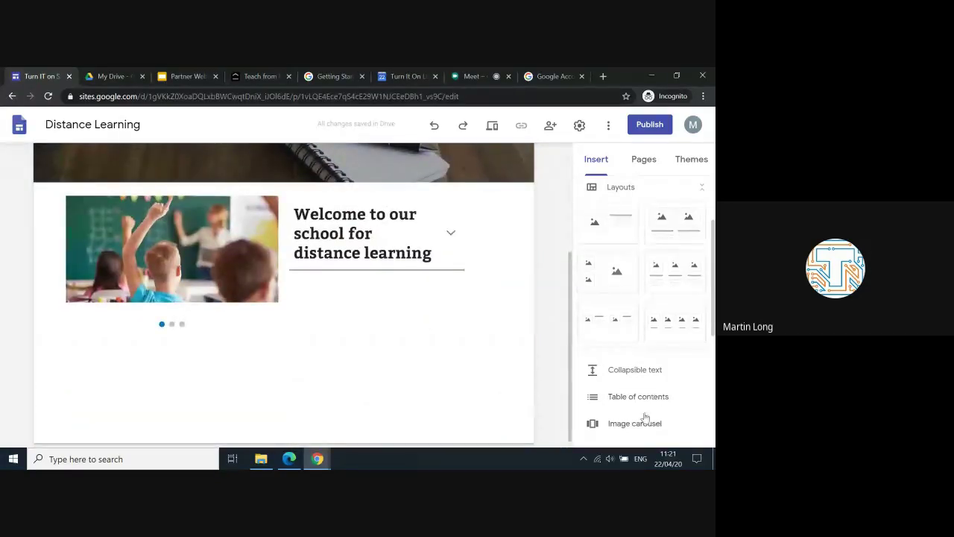
{"action": "scroll", "coordinate": [622, 395], "scroll_direction": "down", "scroll_amount": 1}
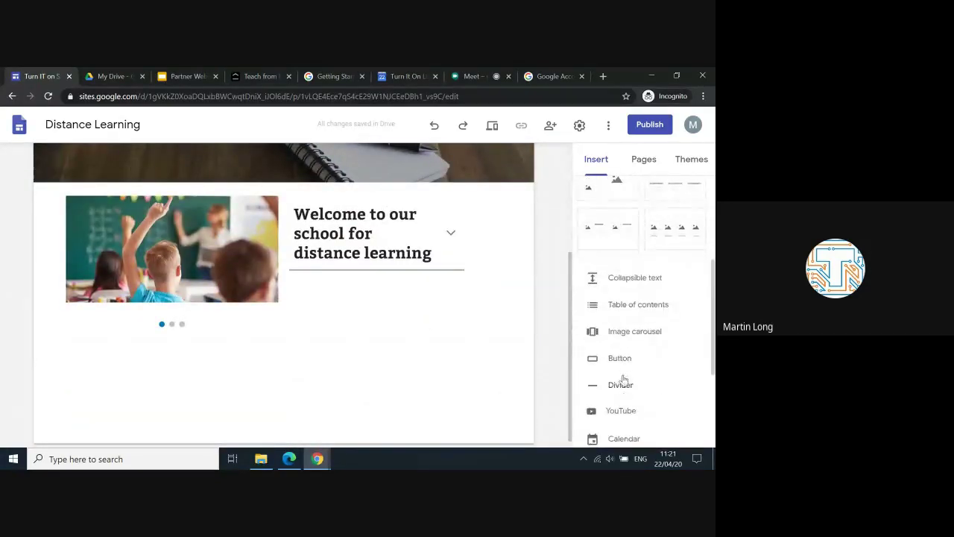
Step: Insert a 'Contact Us' button linked to the Contact page, widened to show its label
{"action": "left_click", "coordinate": [618, 359]}
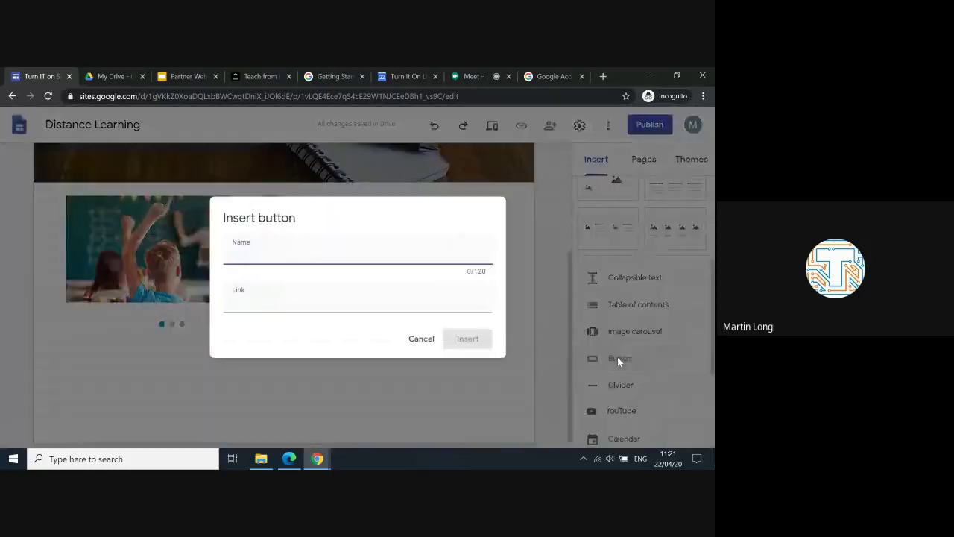
{"action": "type", "text": "Contact Us"}
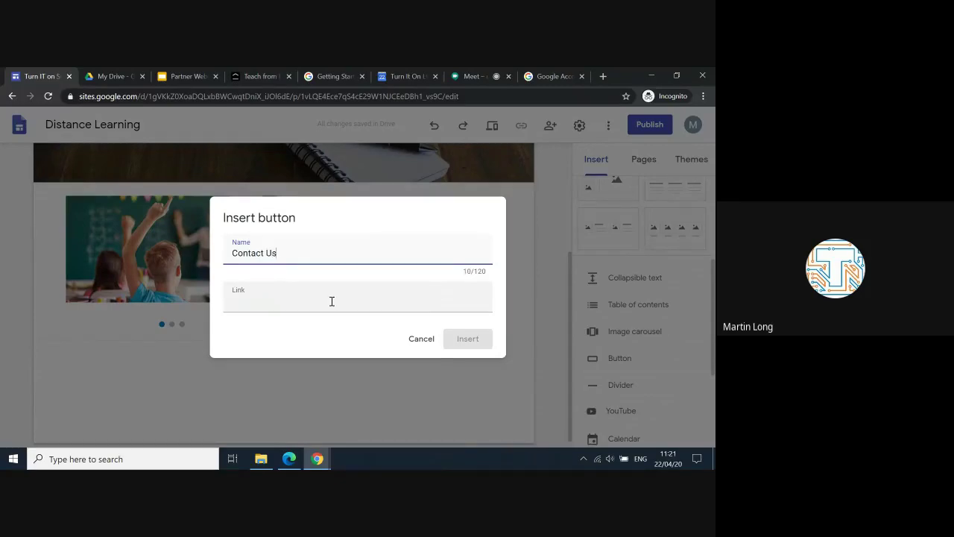
{"action": "left_click", "coordinate": [332, 301]}
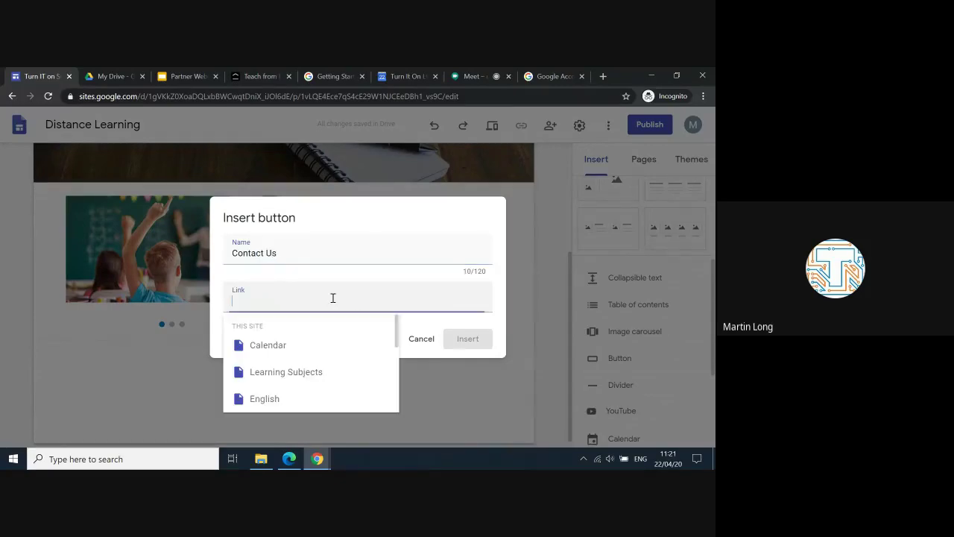
{"action": "scroll", "coordinate": [313, 372], "scroll_direction": "down", "scroll_amount": 2}
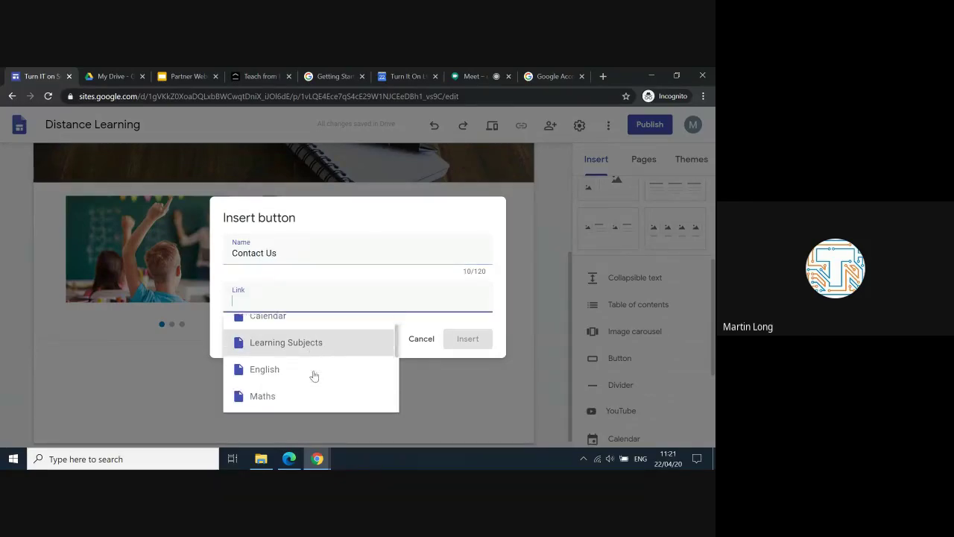
{"action": "scroll", "coordinate": [314, 374], "scroll_direction": "down", "scroll_amount": 5}
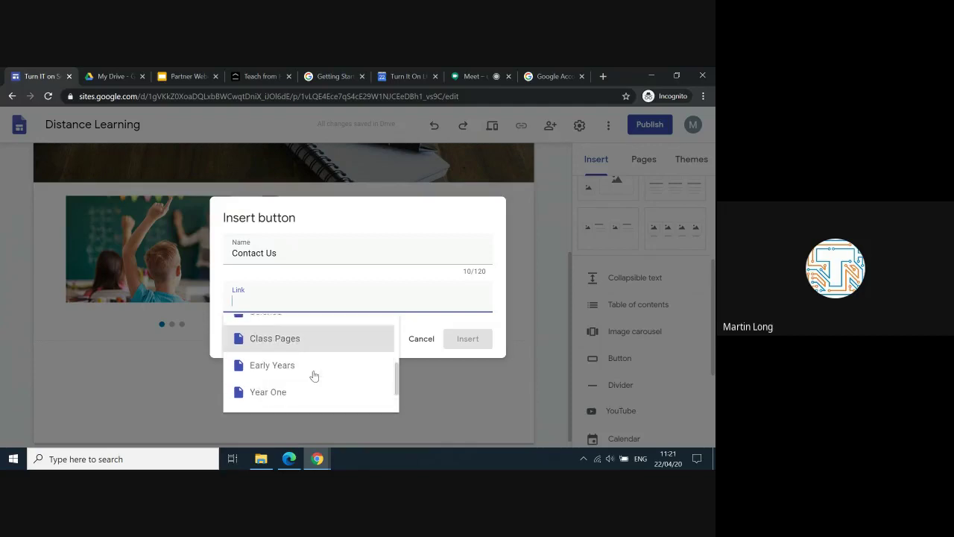
{"action": "left_click", "coordinate": [271, 396]}
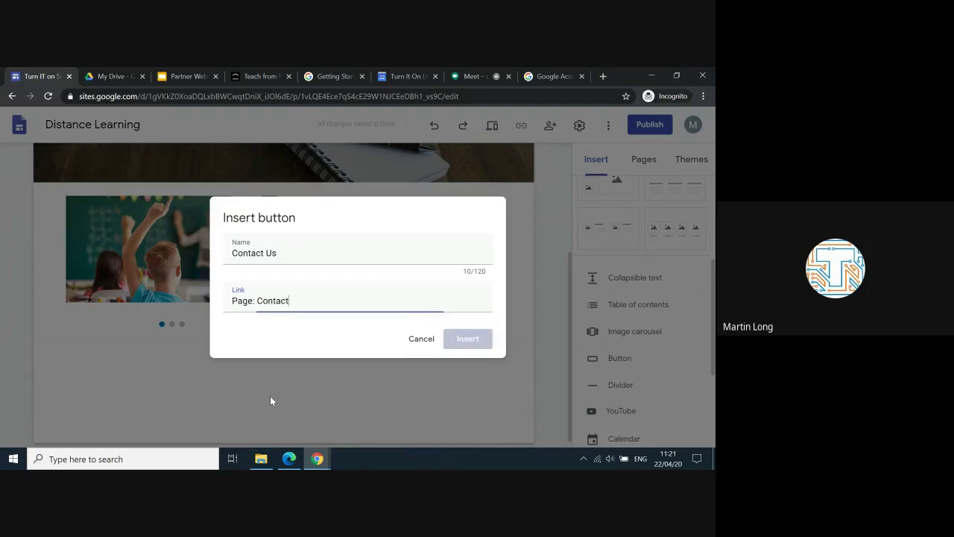
{"action": "left_click", "coordinate": [468, 339]}
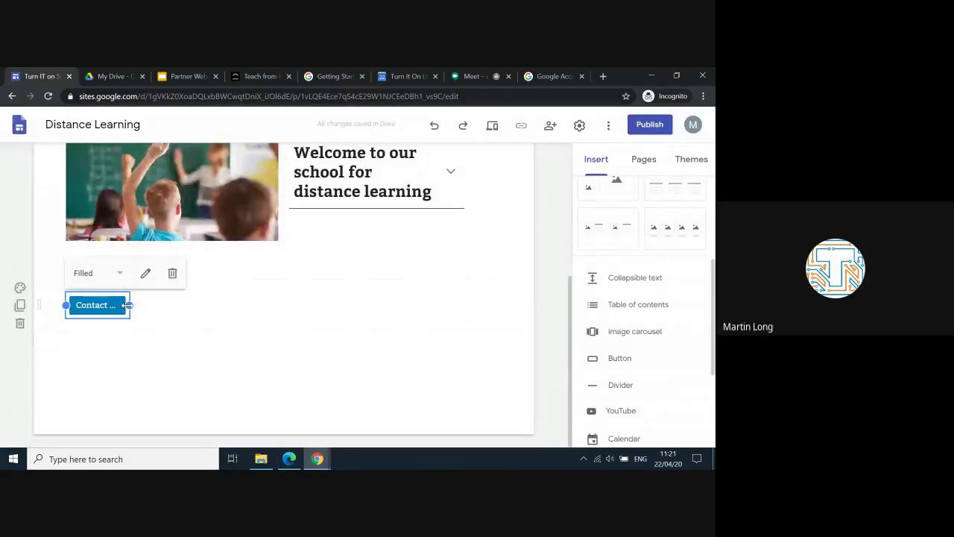
{"action": "left_click_drag", "start_coordinate": [128, 306], "coordinate": [195, 311]}
{"action": "scroll", "coordinate": [286, 291], "scroll_direction": "up", "scroll_amount": 1}
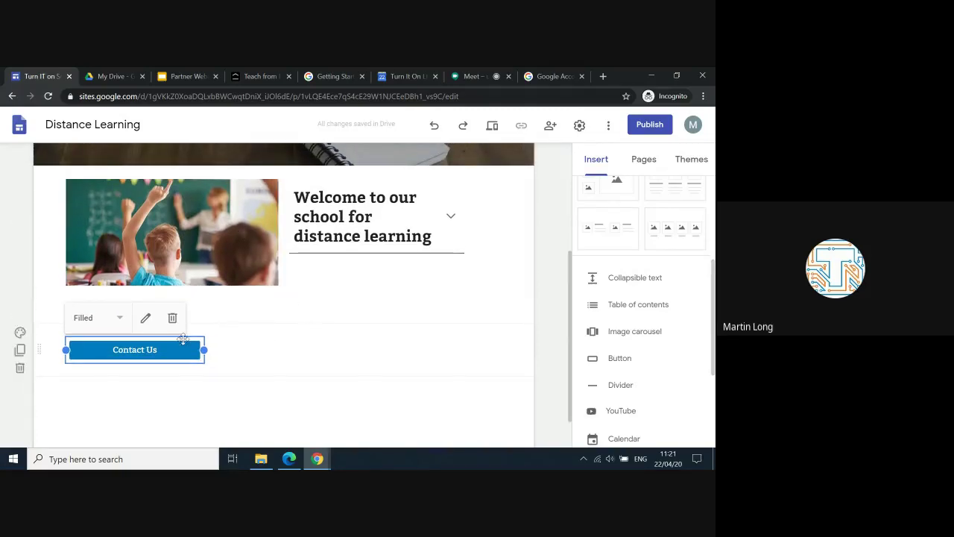
Step: Turn off Collapsible on the welcome heading so its instruction text always shows
{"action": "left_click", "coordinate": [452, 217]}
{"action": "left_click", "coordinate": [516, 225]}
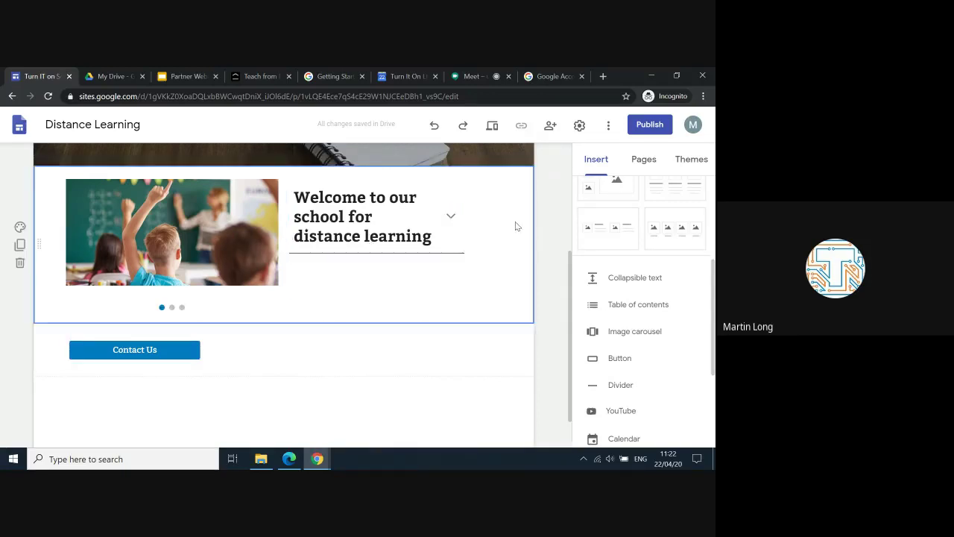
{"action": "left_click", "coordinate": [451, 216]}
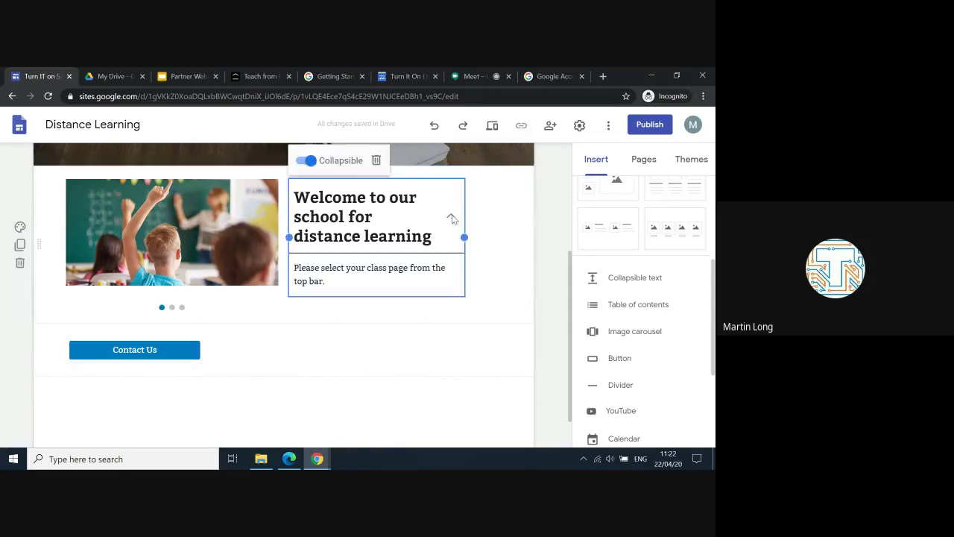
{"action": "left_click", "coordinate": [306, 160]}
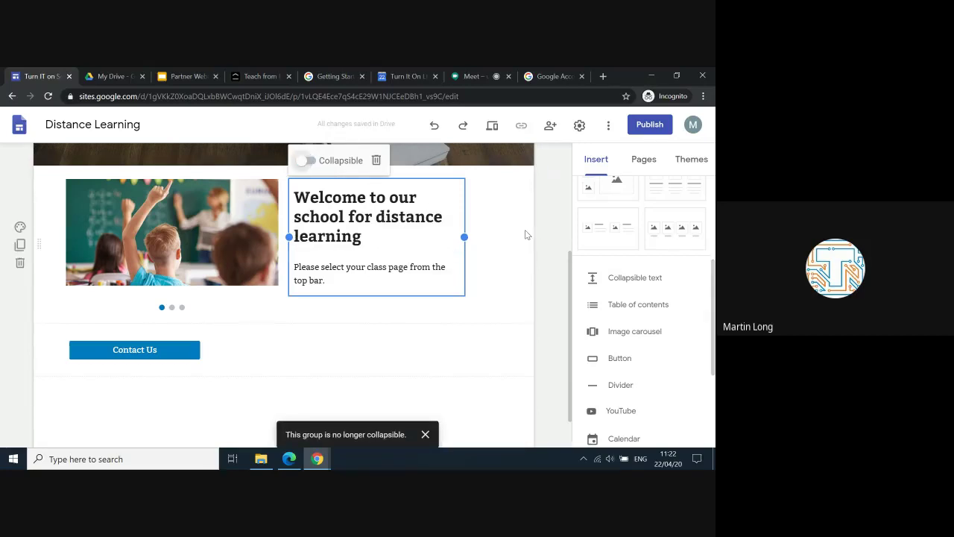
{"action": "left_click", "coordinate": [515, 243]}
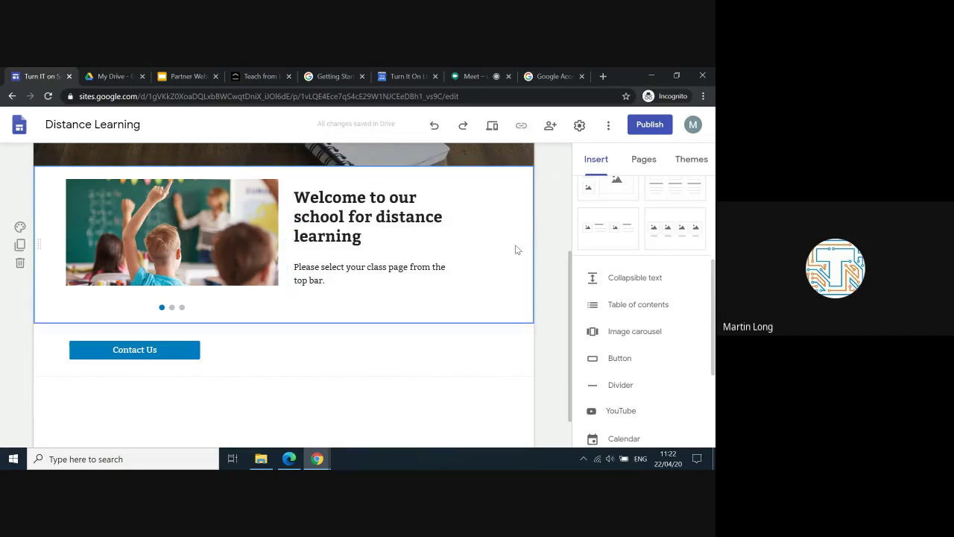
{"action": "scroll", "coordinate": [517, 249], "scroll_direction": "up", "scroll_amount": 2}
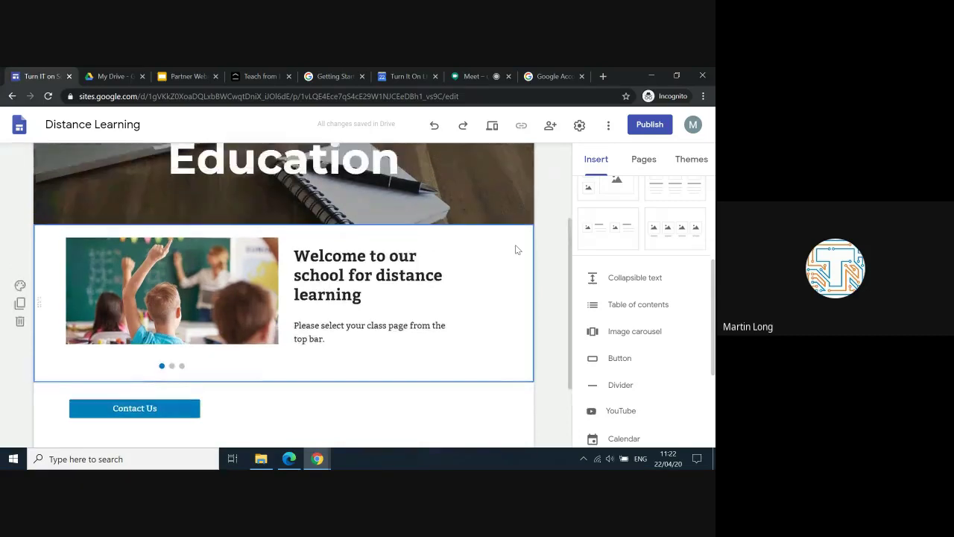
{"action": "scroll", "coordinate": [517, 249], "scroll_direction": "up", "scroll_amount": 4}
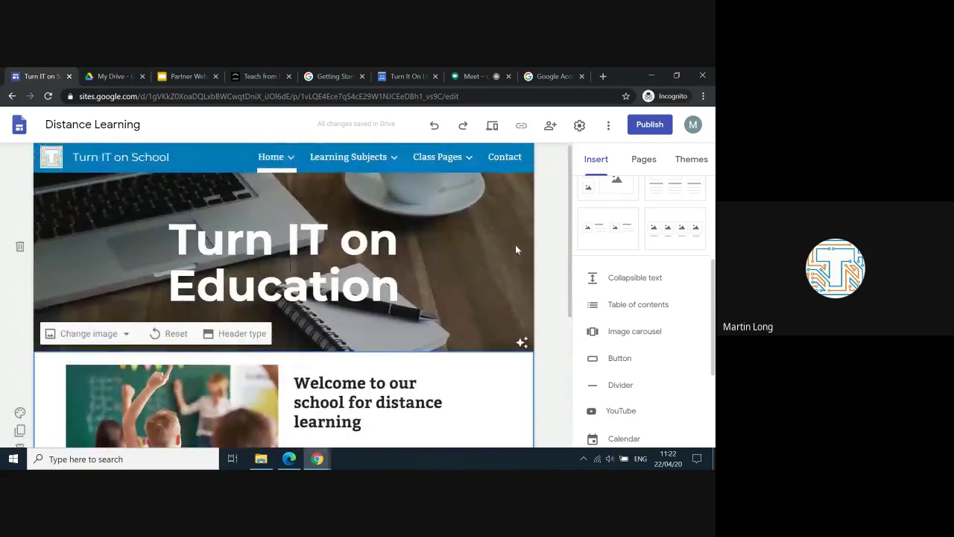
{"action": "scroll", "coordinate": [516, 249], "scroll_direction": "down", "scroll_amount": 4}
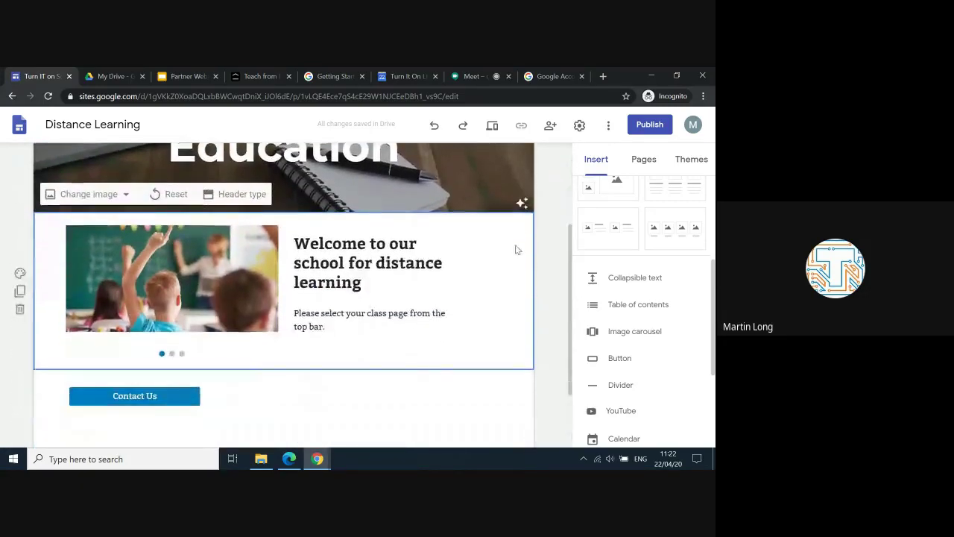
{"action": "scroll", "coordinate": [516, 248], "scroll_direction": "up", "scroll_amount": 2}
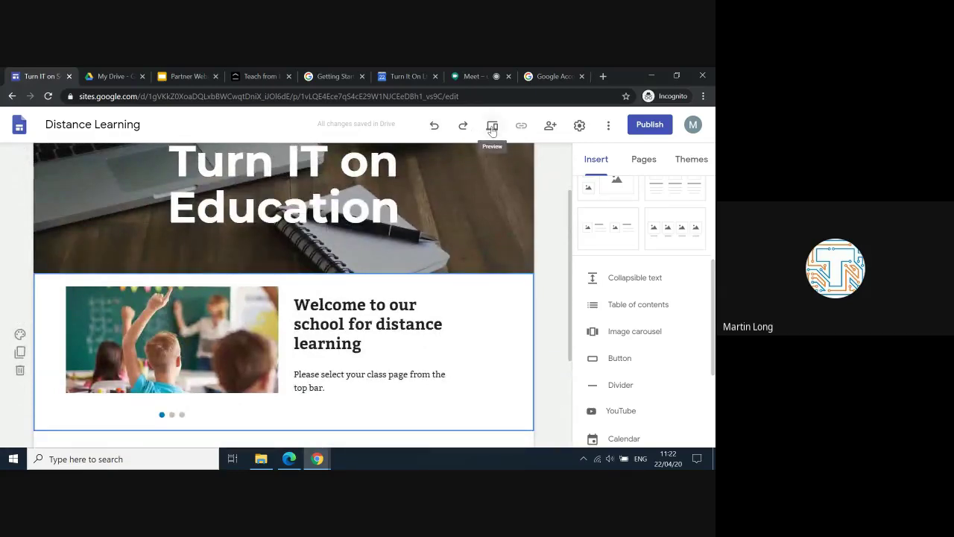
Step: Preview the site and view the Home page at tablet size
{"action": "left_click", "coordinate": [492, 127]}
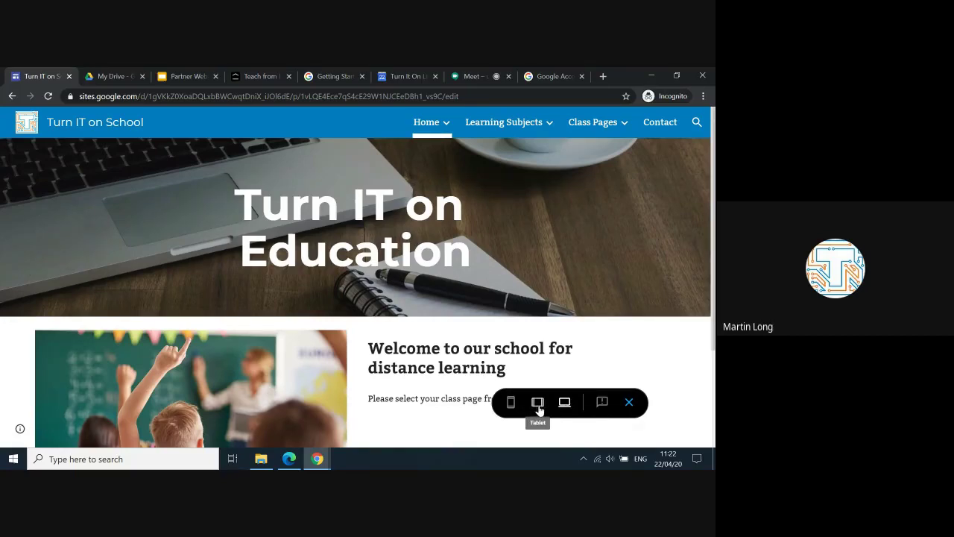
{"action": "left_click", "coordinate": [539, 406]}
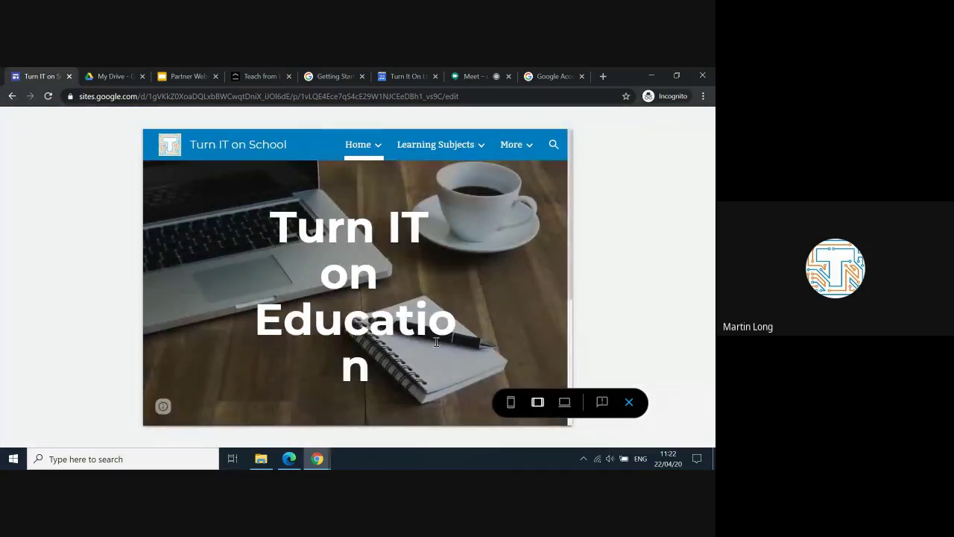
{"action": "scroll", "coordinate": [436, 341], "scroll_direction": "down", "scroll_amount": 3}
{"action": "scroll", "coordinate": [436, 341], "scroll_direction": "up", "scroll_amount": 2}
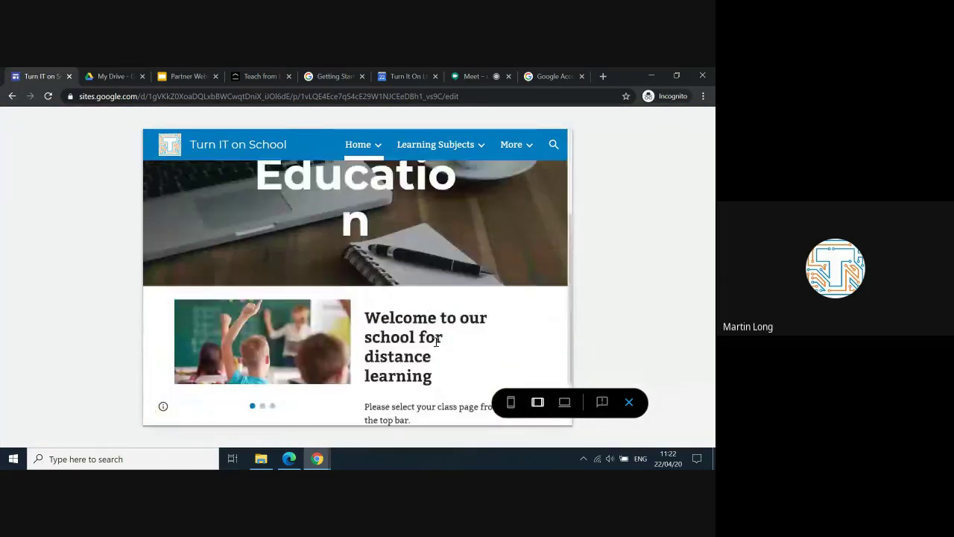
{"action": "scroll", "coordinate": [436, 342], "scroll_direction": "up", "scroll_amount": 1}
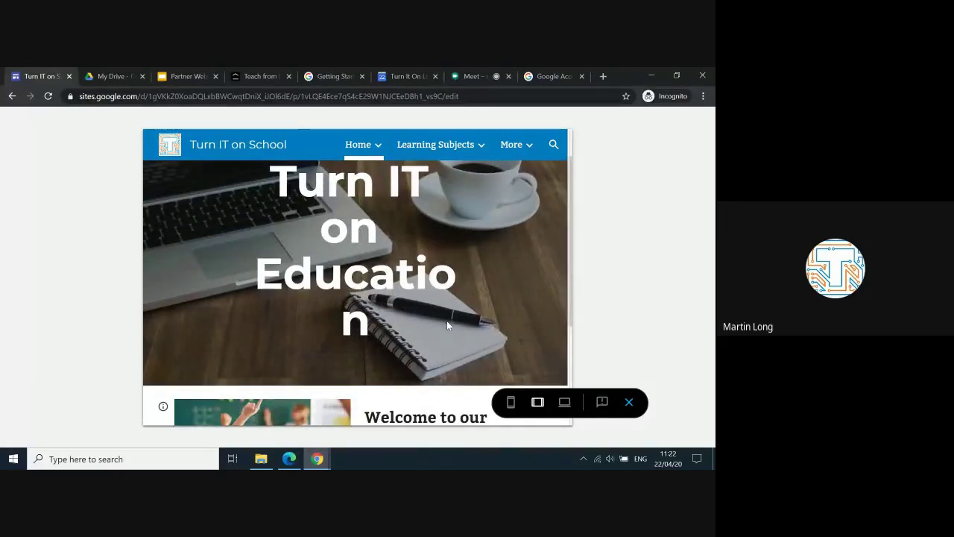
Step: Check the Home page preview at phone size
{"action": "left_click", "coordinate": [510, 403]}
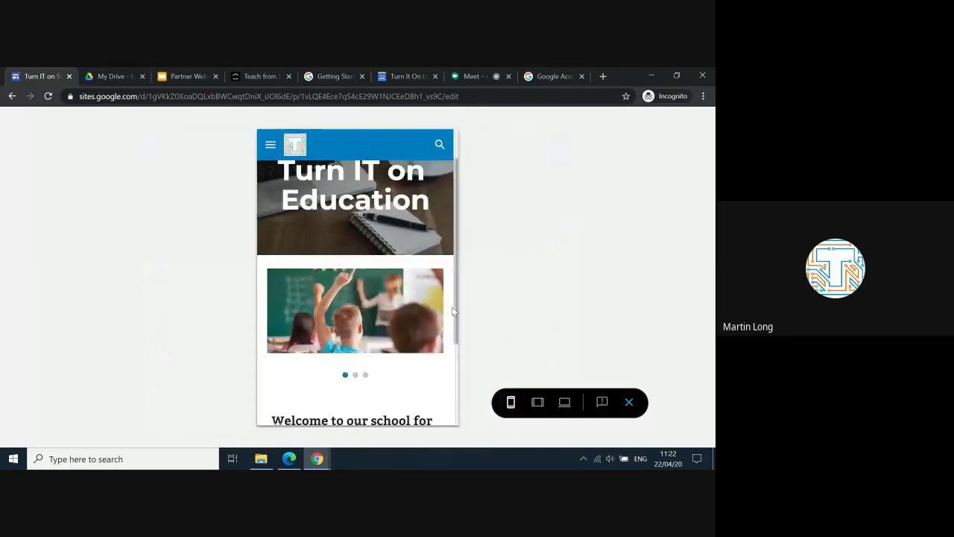
{"action": "scroll", "coordinate": [423, 298], "scroll_direction": "down", "scroll_amount": 2}
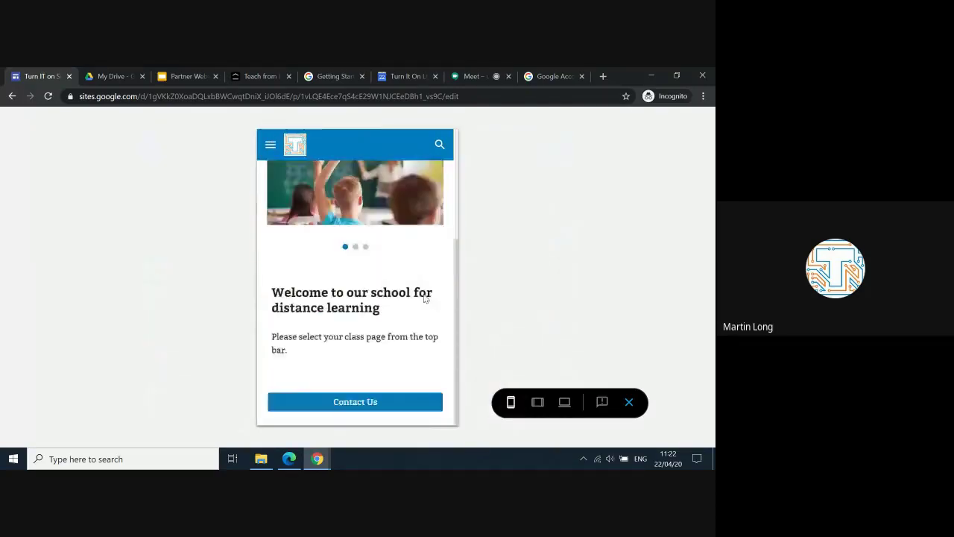
{"action": "scroll", "coordinate": [424, 298], "scroll_direction": "up", "scroll_amount": 4}
{"action": "scroll", "coordinate": [423, 298], "scroll_direction": "down", "scroll_amount": 3}
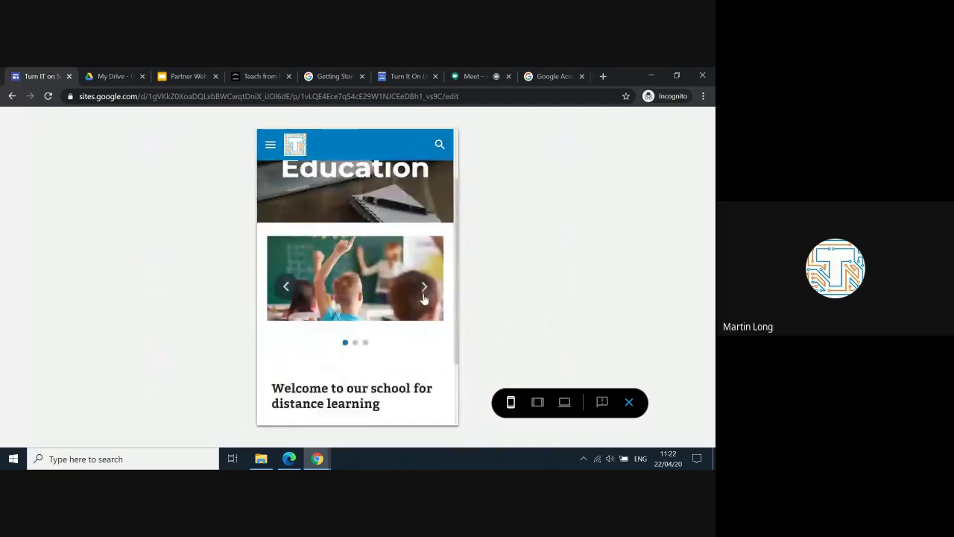
{"action": "scroll", "coordinate": [424, 298], "scroll_direction": "up", "scroll_amount": 4}
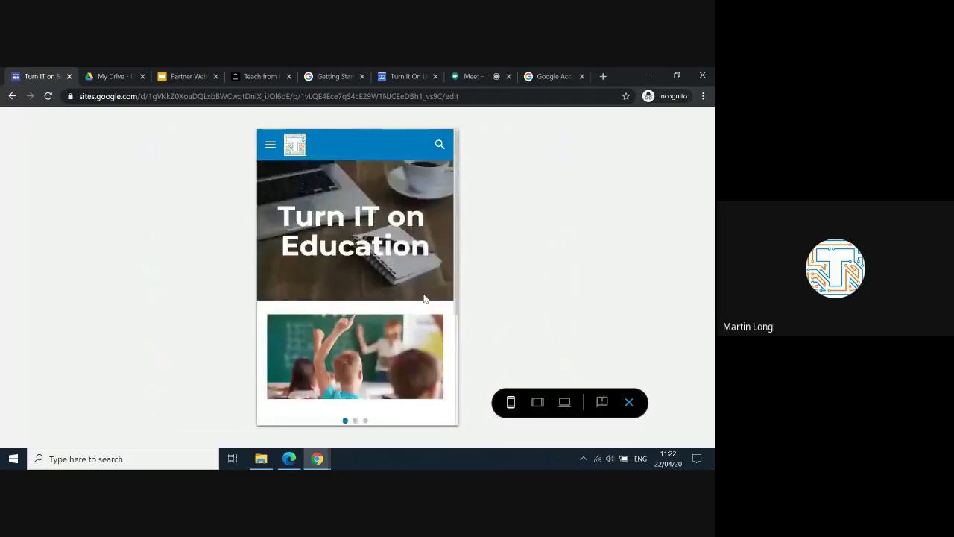
Step: Return the preview to tablet size, then to the full desktop layout
{"action": "left_click", "coordinate": [537, 402]}
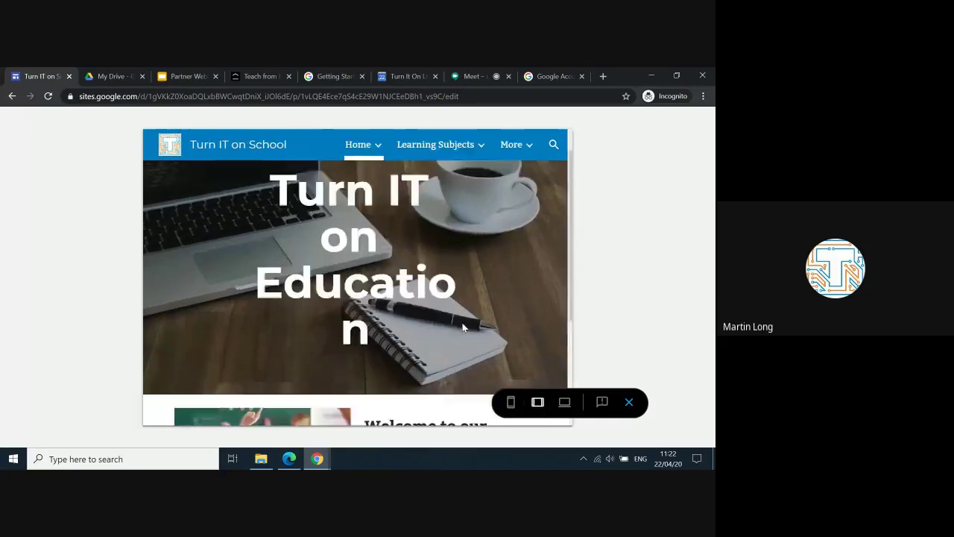
{"action": "scroll", "coordinate": [463, 328], "scroll_direction": "down", "scroll_amount": 3}
{"action": "scroll", "coordinate": [464, 328], "scroll_direction": "up", "scroll_amount": 3}
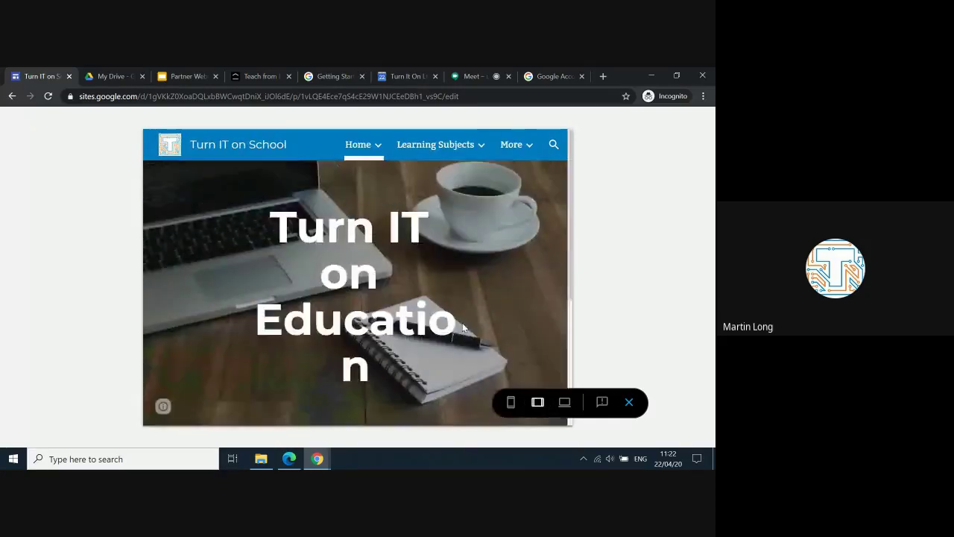
{"action": "left_click", "coordinate": [564, 402]}
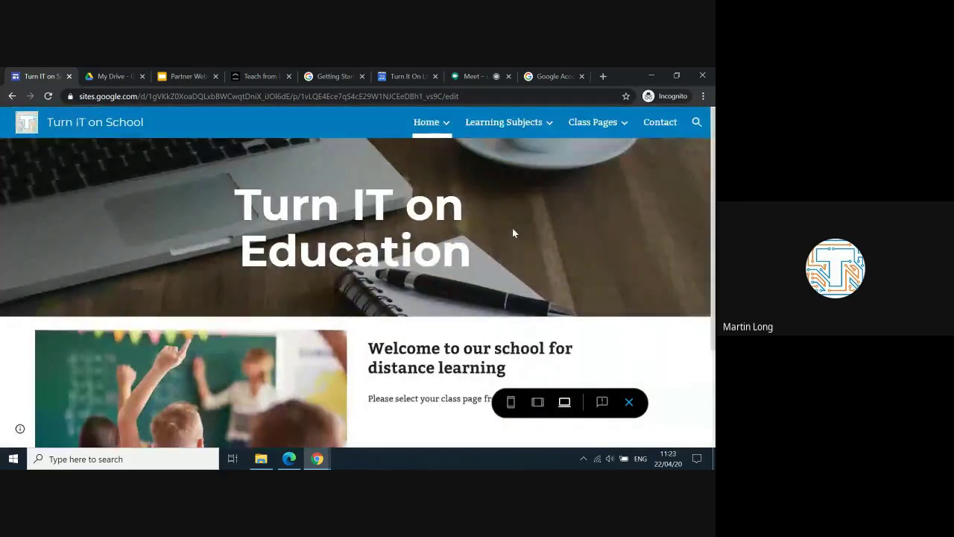
{"action": "scroll", "coordinate": [512, 231], "scroll_direction": "down", "scroll_amount": 3}
{"action": "scroll", "coordinate": [512, 231], "scroll_direction": "up", "scroll_amount": 4}
Step: Exit the preview and widen the 'Turn IT on Education' header title box
{"action": "left_click", "coordinate": [629, 402]}
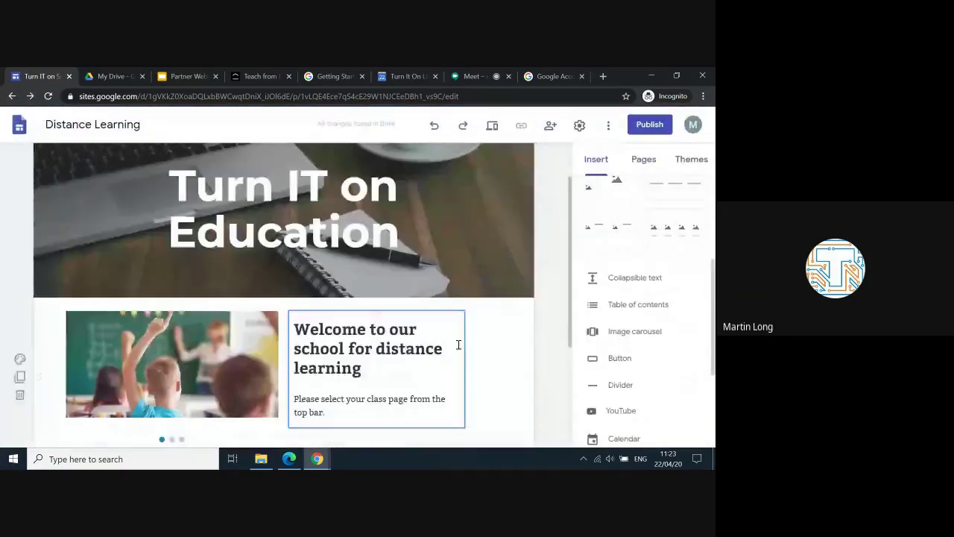
{"action": "left_click", "coordinate": [374, 236]}
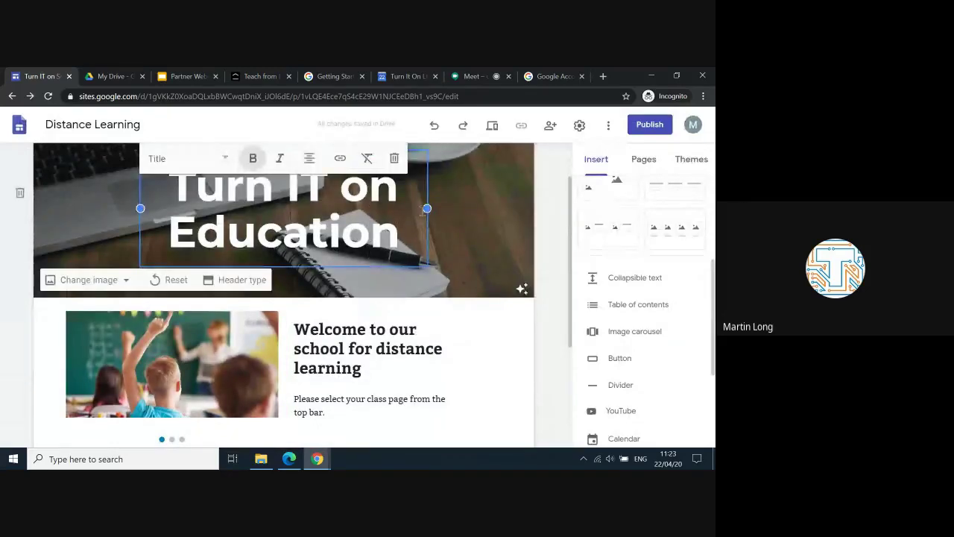
{"action": "left_click_drag", "start_coordinate": [426, 208], "coordinate": [440, 206]}
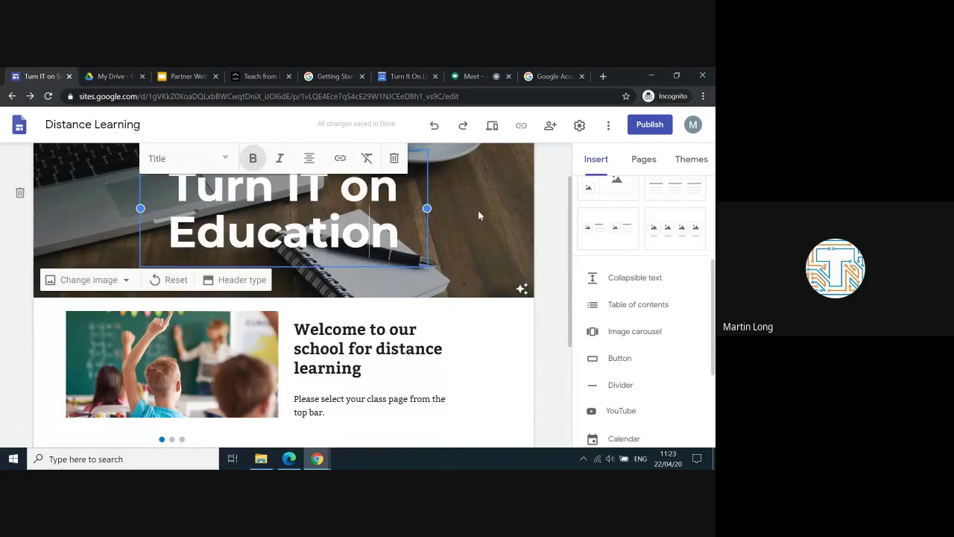
{"action": "left_click", "coordinate": [550, 251]}
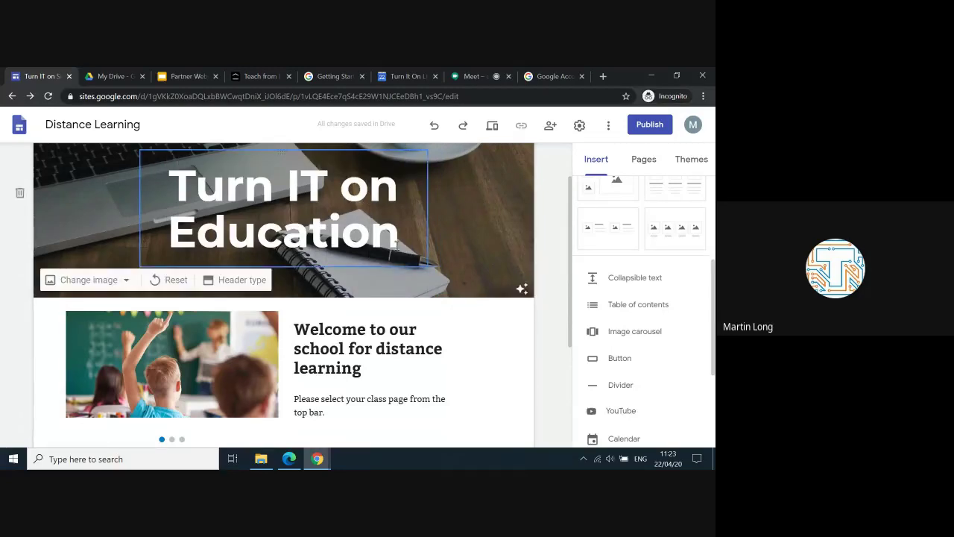
Step: Show the Pages panel listing Home, Learning Subjects, Class Pages and Contact
{"action": "scroll", "coordinate": [396, 244], "scroll_direction": "up", "scroll_amount": 1}
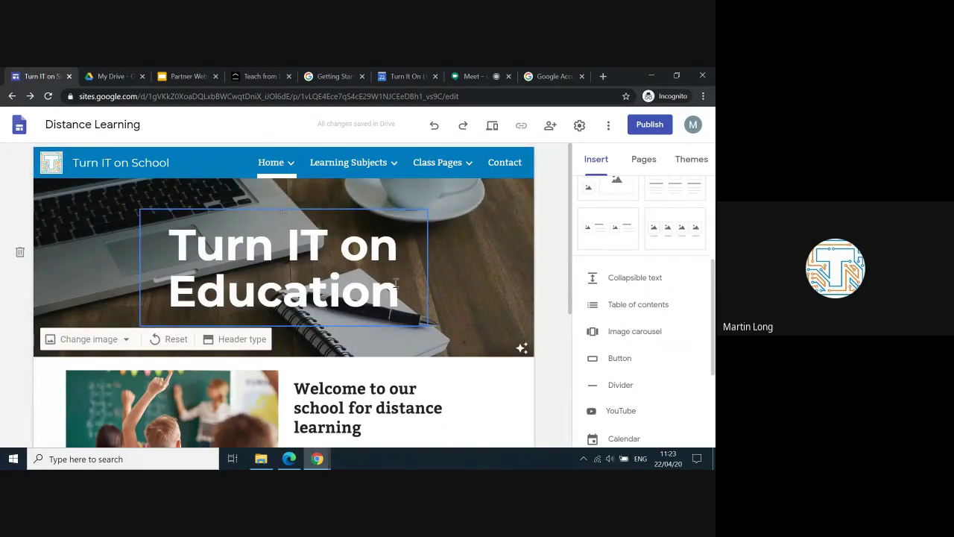
{"action": "scroll", "coordinate": [389, 282], "scroll_direction": "down", "scroll_amount": 1}
{"action": "scroll", "coordinate": [389, 281], "scroll_direction": "down", "scroll_amount": 2}
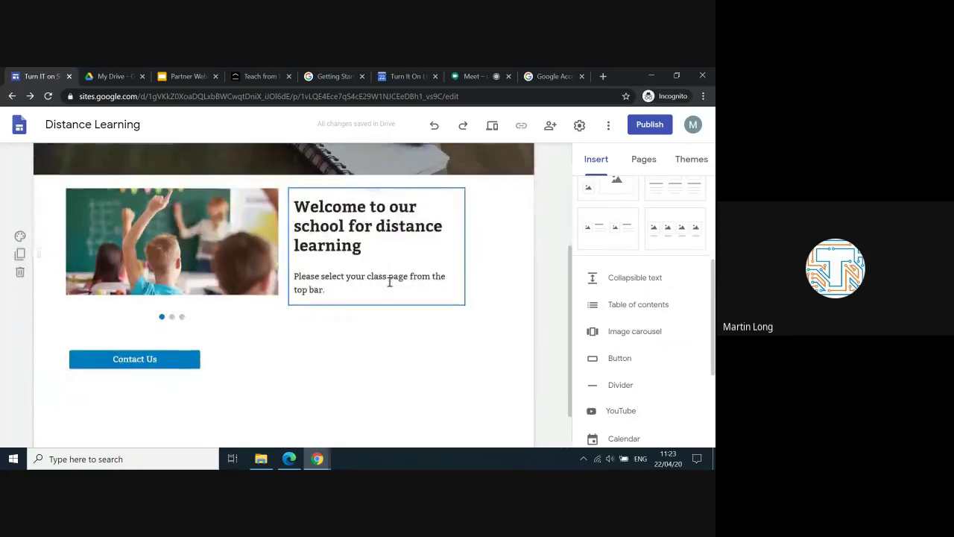
{"action": "scroll", "coordinate": [389, 282], "scroll_direction": "up", "scroll_amount": 3}
{"action": "mouse_move", "coordinate": [428, 231]}
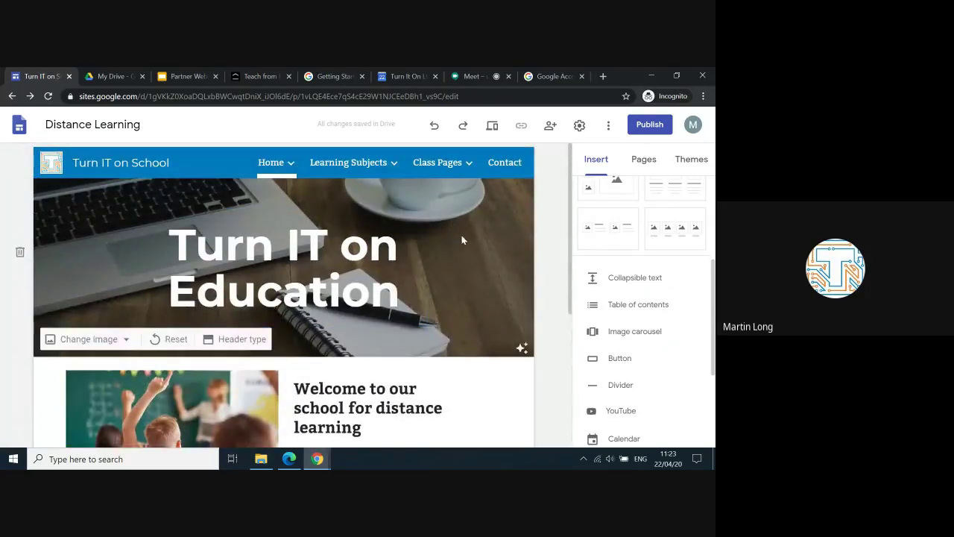
{"action": "left_click", "coordinate": [645, 163]}
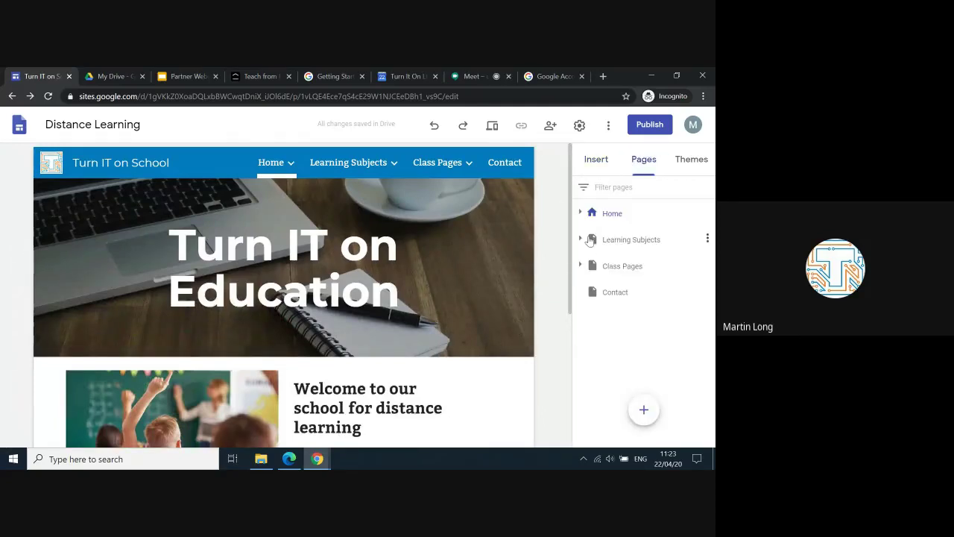
Step: Expand Learning Subjects and Class Pages in the Pages panel to show their sub-pages
{"action": "left_click", "coordinate": [579, 239]}
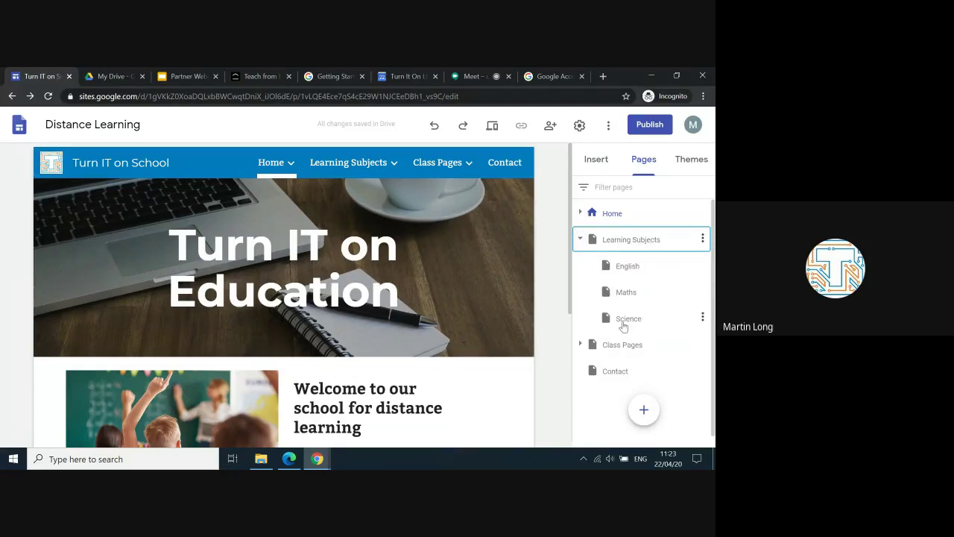
{"action": "left_click", "coordinate": [580, 344]}
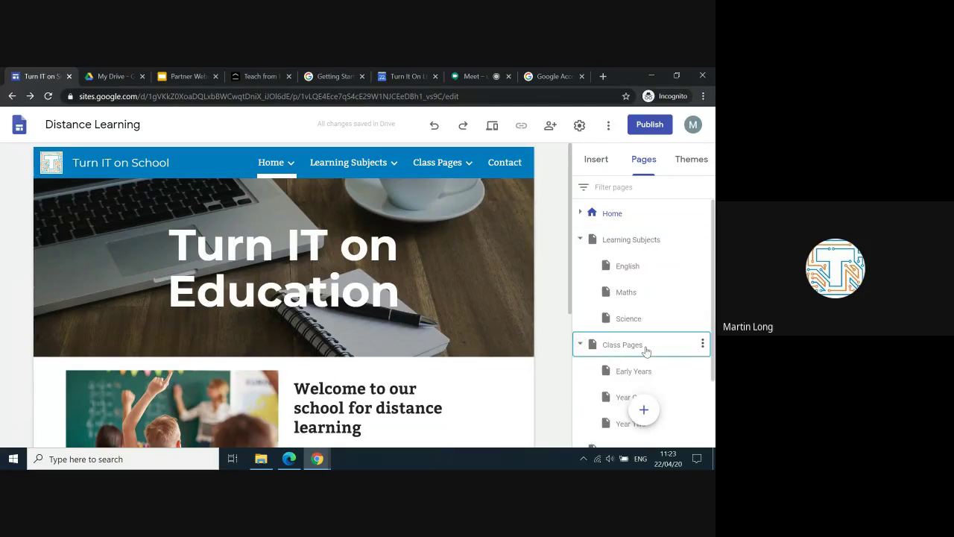
{"action": "scroll", "coordinate": [645, 350], "scroll_direction": "down", "scroll_amount": 2}
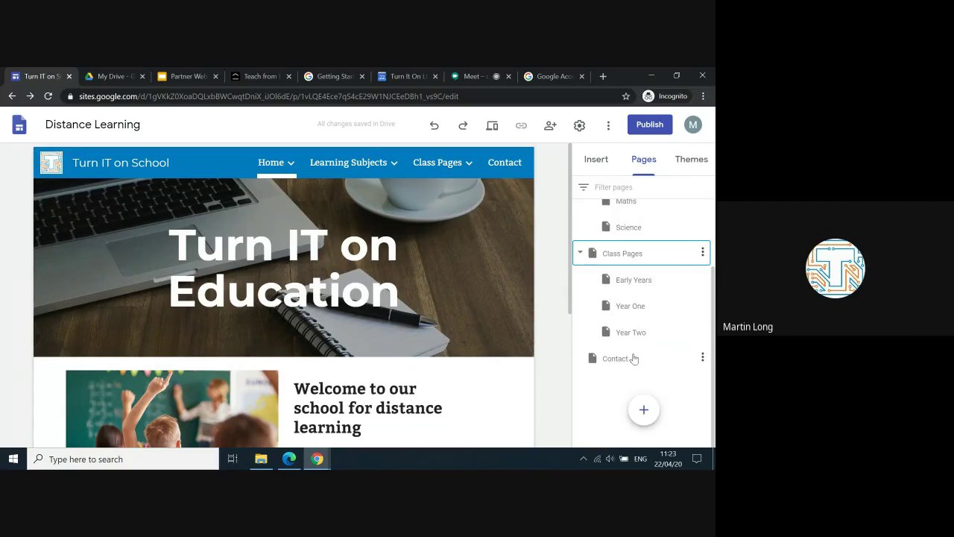
{"action": "scroll", "coordinate": [633, 362], "scroll_direction": "up", "scroll_amount": 2}
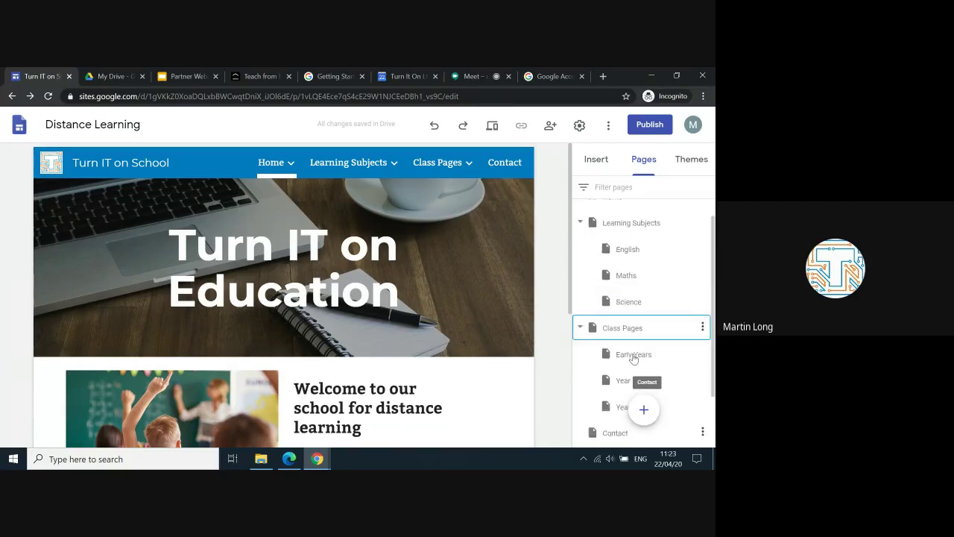
{"action": "scroll", "coordinate": [633, 365], "scroll_direction": "down", "scroll_amount": 2}
{"action": "mouse_move", "coordinate": [644, 412]}
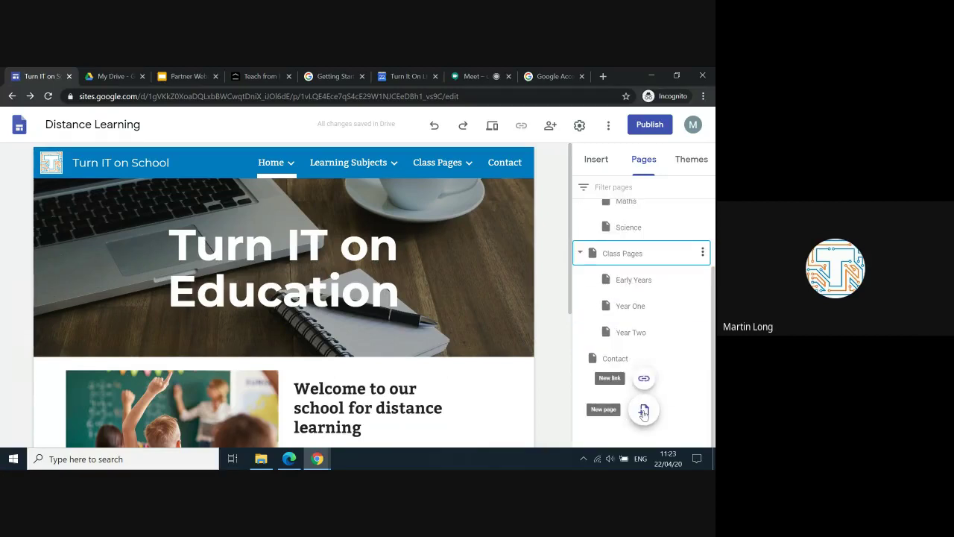
{"action": "scroll", "coordinate": [646, 282], "scroll_direction": "up", "scroll_amount": 3}
{"action": "right_click", "coordinate": [645, 283]}
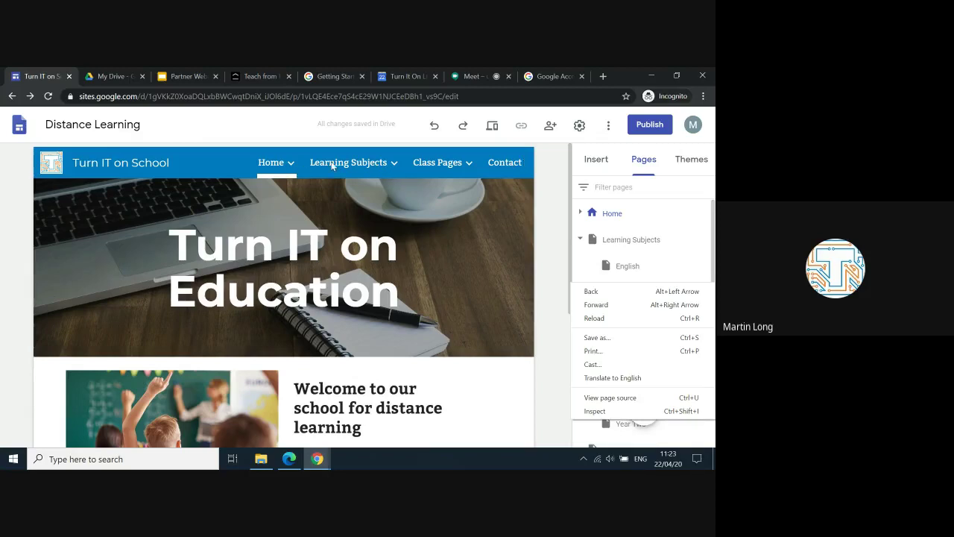
{"action": "left_click", "coordinate": [116, 166]}
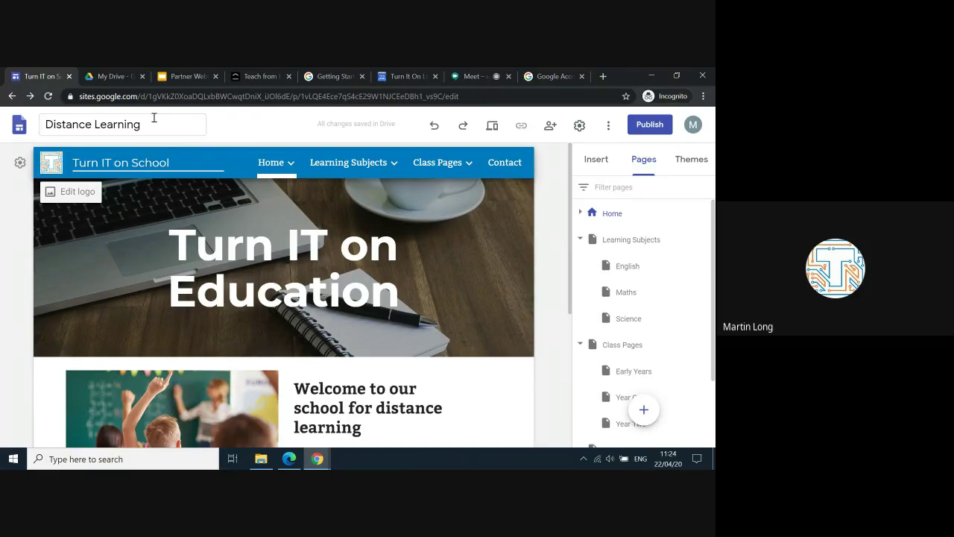
Step: Check the Vision theme in the Themes panel, then return to the Insert panel
{"action": "left_click", "coordinate": [271, 158]}
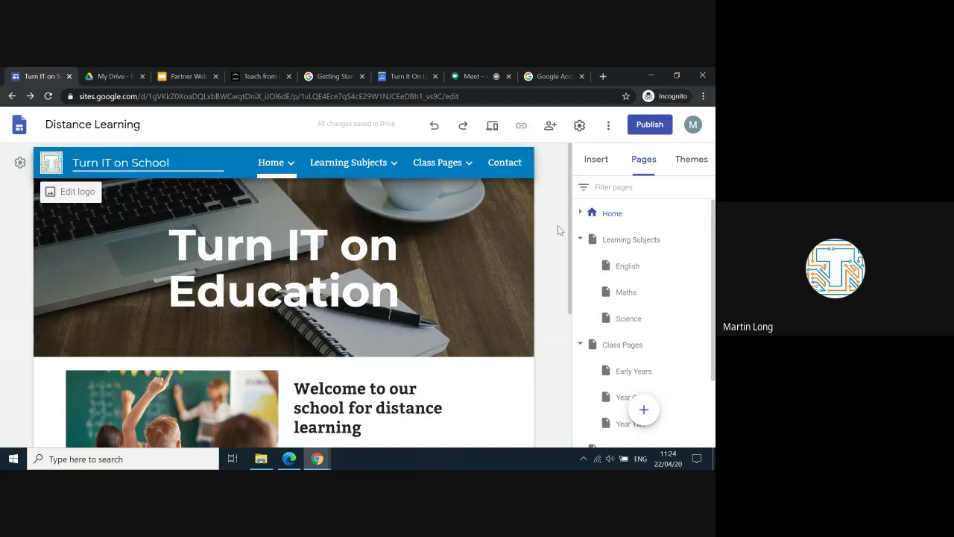
{"action": "left_click", "coordinate": [692, 159]}
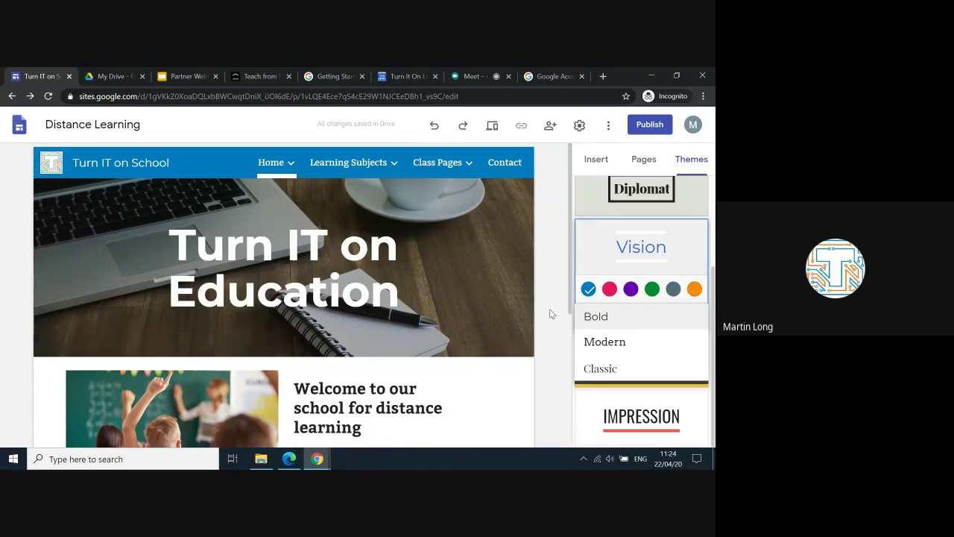
{"action": "left_click", "coordinate": [643, 161]}
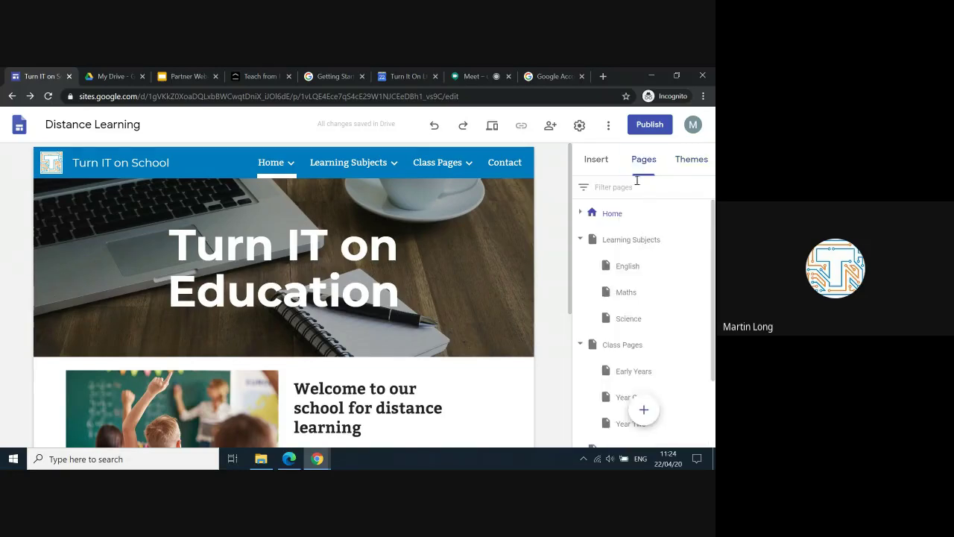
{"action": "left_click", "coordinate": [599, 160]}
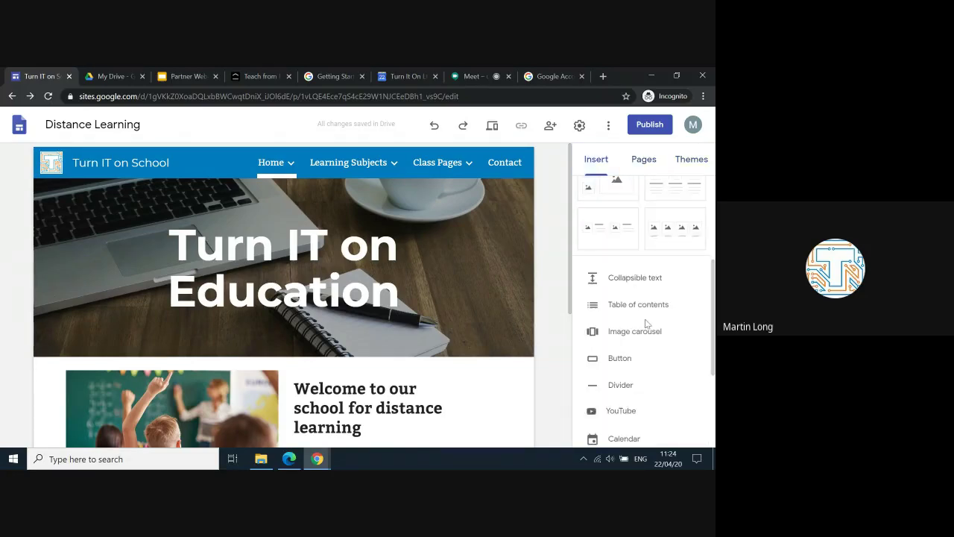
{"action": "scroll", "coordinate": [645, 299], "scroll_direction": "down", "scroll_amount": 1}
{"action": "scroll", "coordinate": [646, 320], "scroll_direction": "up", "scroll_amount": 2}
{"action": "left_click", "coordinate": [397, 217]}
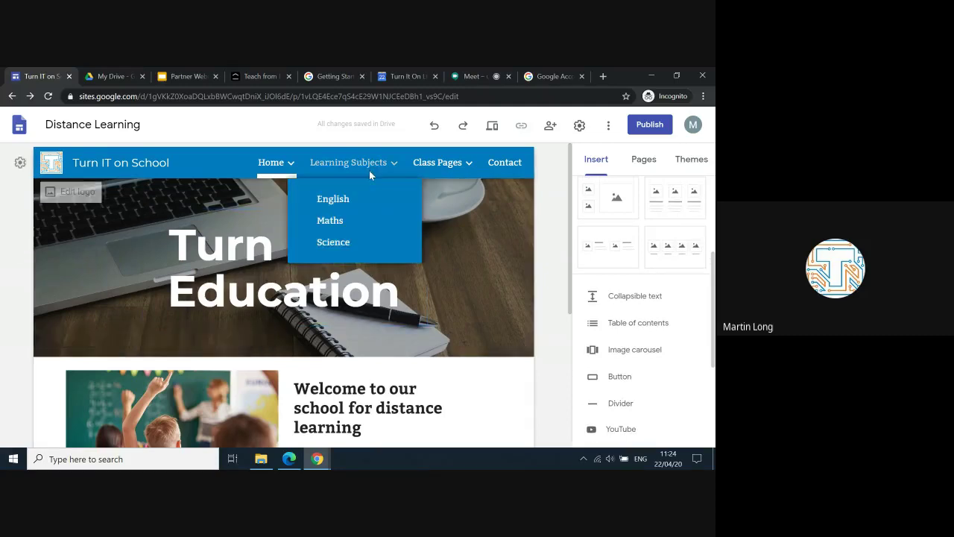
Step: Visit the Early Years page, then open the Year One page from the Class Pages menu
{"action": "mouse_move", "coordinate": [428, 173]}
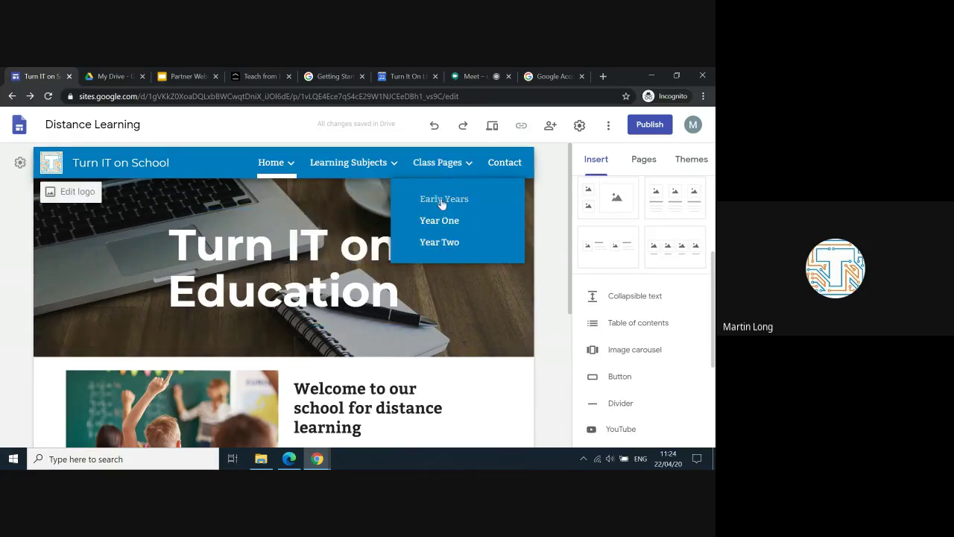
{"action": "left_click", "coordinate": [441, 201]}
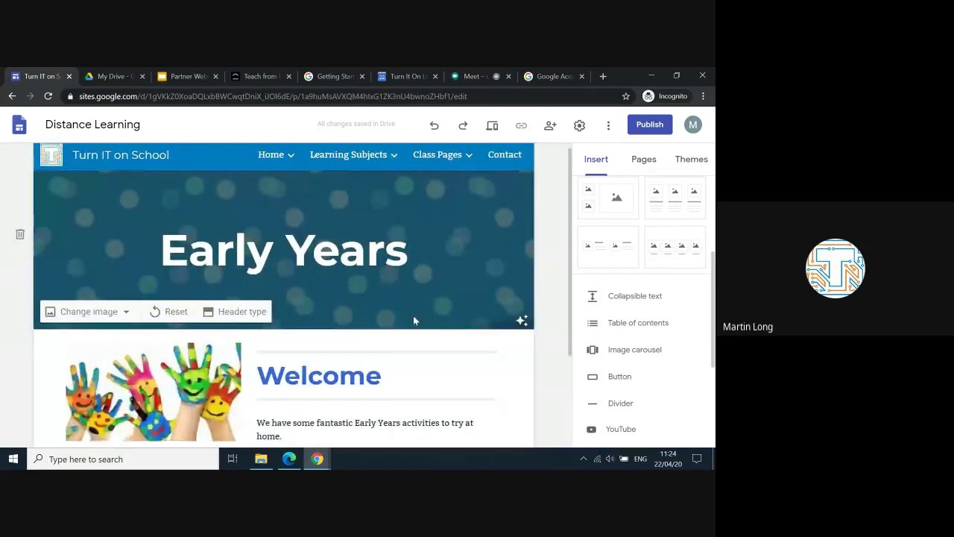
{"action": "scroll", "coordinate": [412, 313], "scroll_direction": "down", "scroll_amount": 2}
{"action": "scroll", "coordinate": [410, 316], "scroll_direction": "up", "scroll_amount": 1}
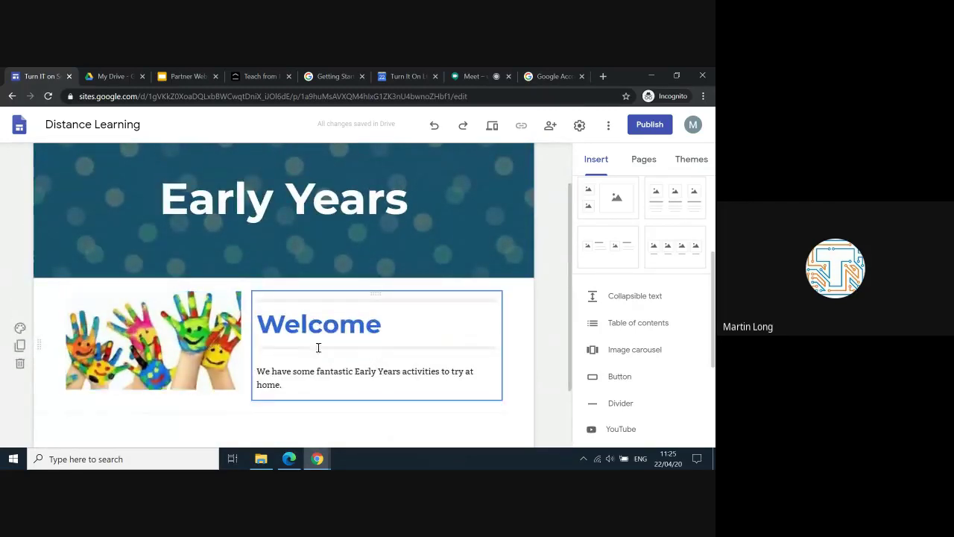
{"action": "scroll", "coordinate": [377, 324], "scroll_direction": "up", "scroll_amount": 1}
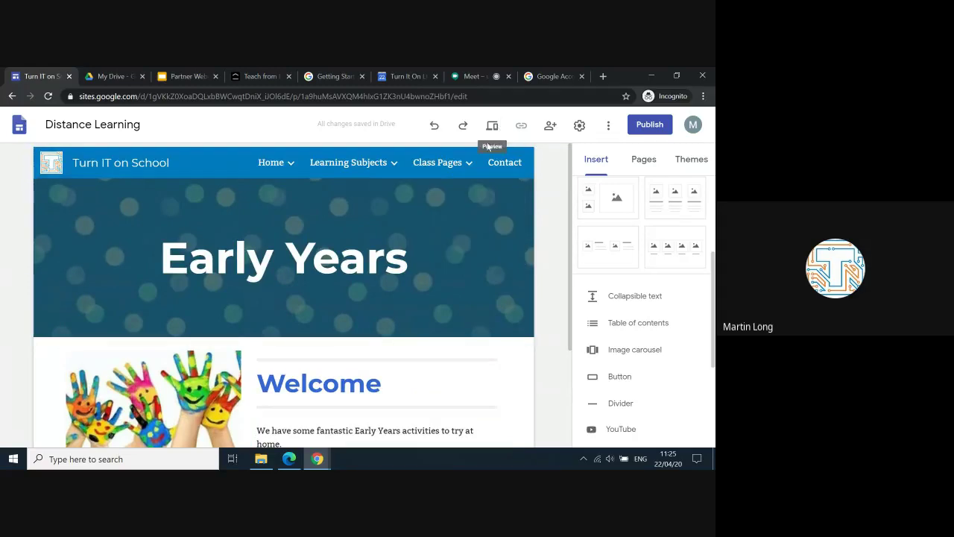
{"action": "mouse_move", "coordinate": [440, 164]}
{"action": "left_click", "coordinate": [439, 223]}
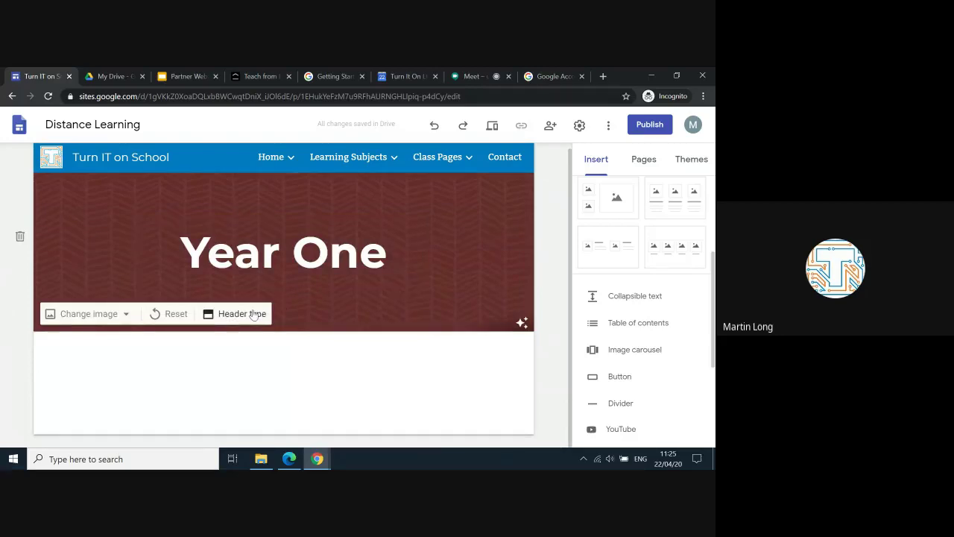
Step: Try the Title only, Large banner and Cover header types, then settle on Banner for Year One
{"action": "left_click", "coordinate": [252, 314]}
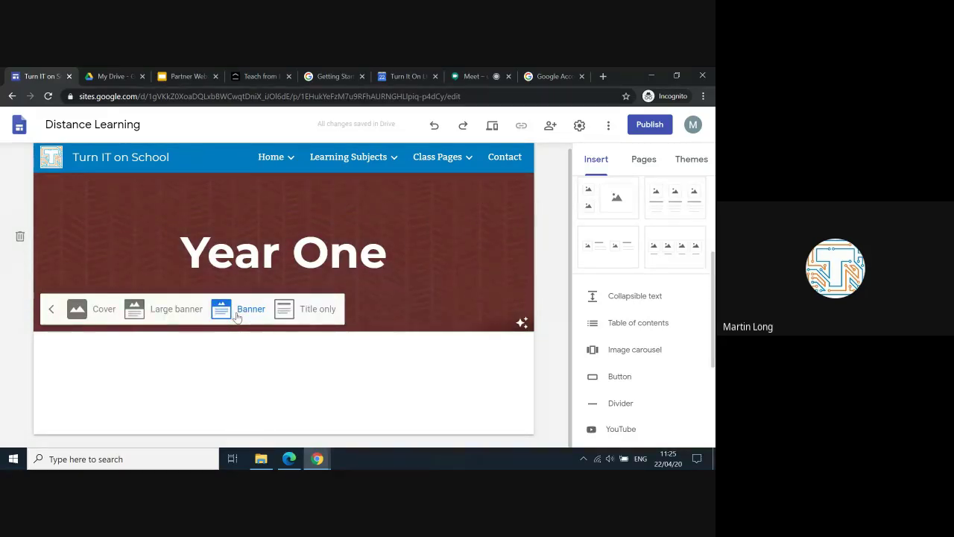
{"action": "left_click", "coordinate": [300, 311]}
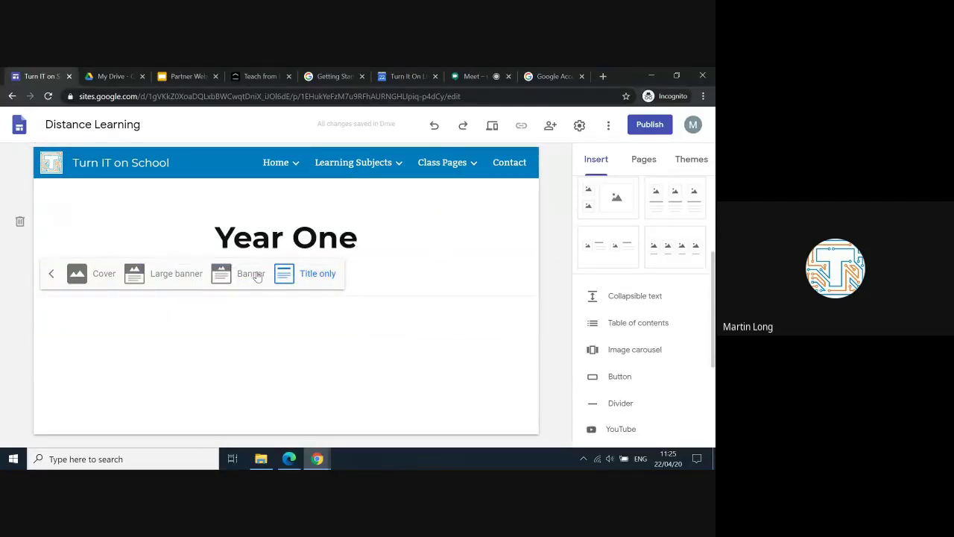
{"action": "left_click", "coordinate": [185, 290]}
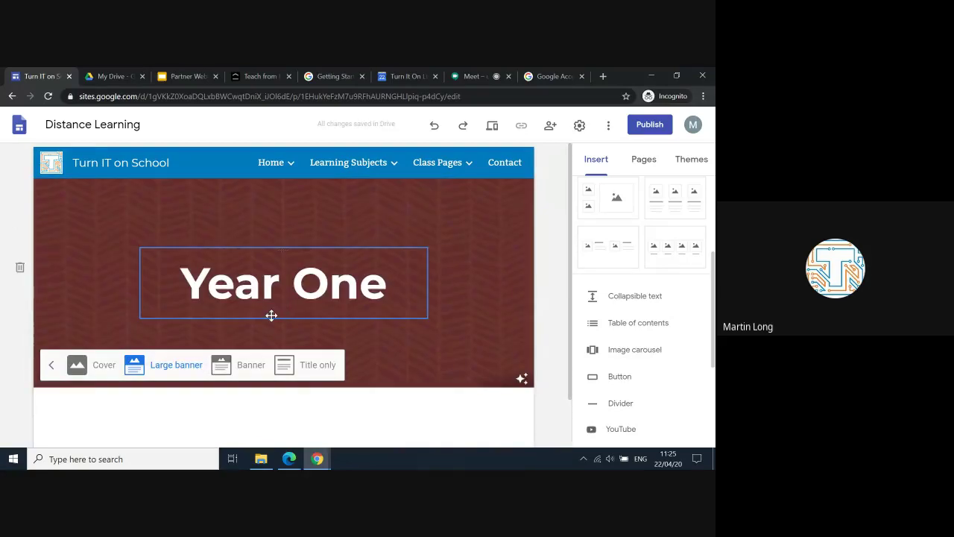
{"action": "left_click", "coordinate": [91, 366]}
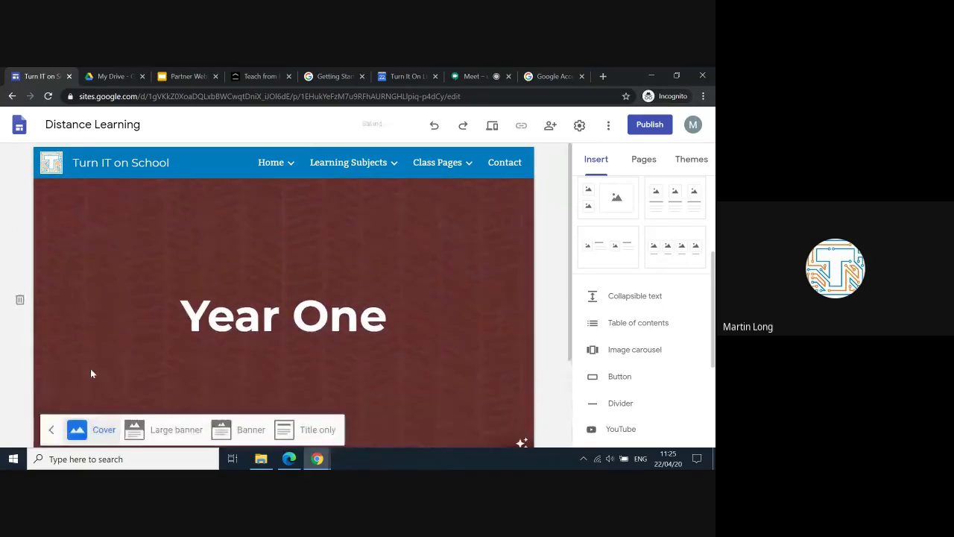
{"action": "scroll", "coordinate": [257, 326], "scroll_direction": "down", "scroll_amount": 3}
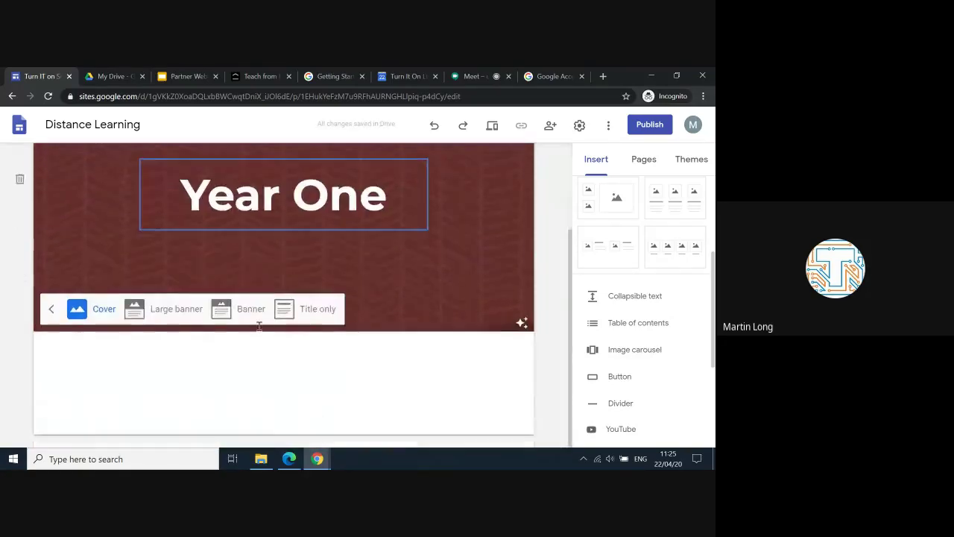
{"action": "left_click", "coordinate": [242, 308]}
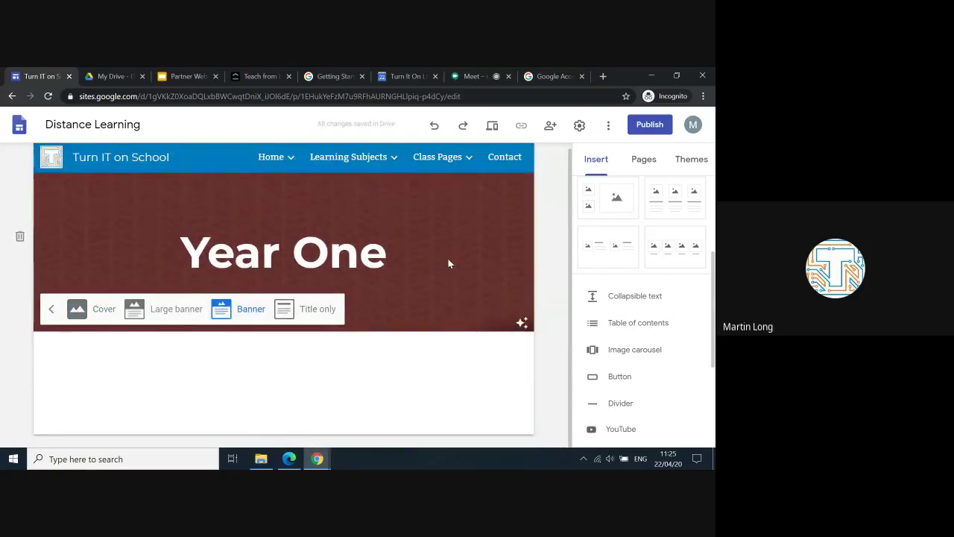
{"action": "mouse_move", "coordinate": [521, 325]}
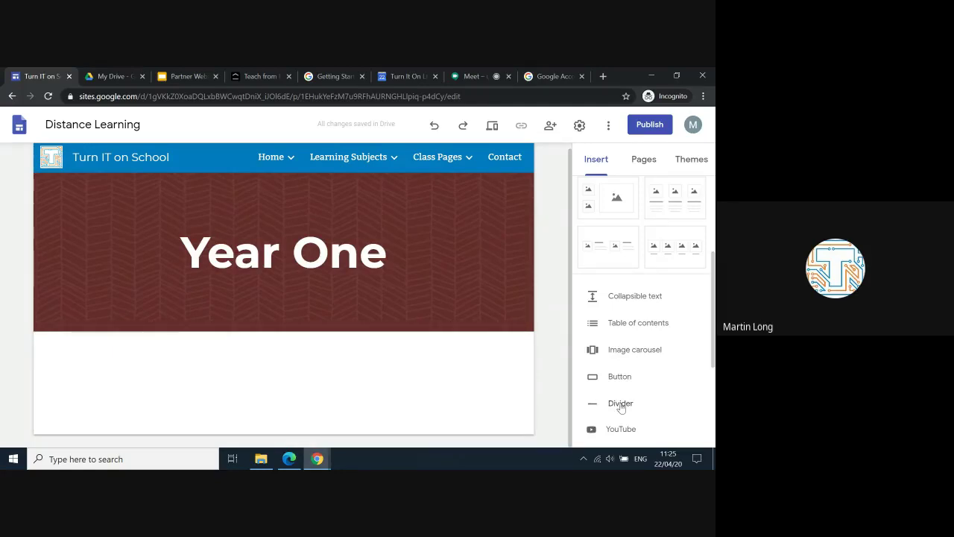
{"action": "scroll", "coordinate": [621, 407], "scroll_direction": "down", "scroll_amount": 1}
{"action": "scroll", "coordinate": [621, 407], "scroll_direction": "down", "scroll_amount": 1}
{"action": "scroll", "coordinate": [621, 407], "scroll_direction": "down", "scroll_amount": 1}
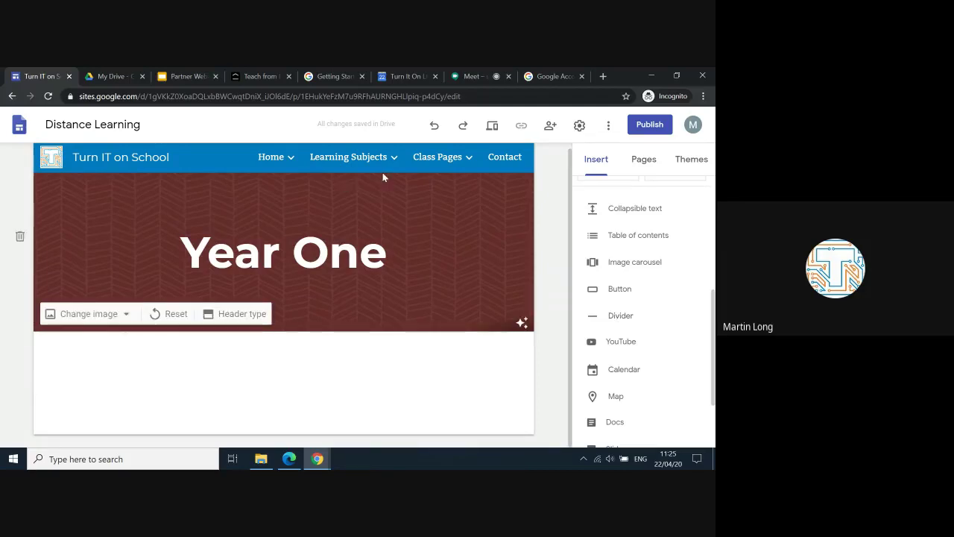
Step: Go to Class Pages > Early Years and insert a Divider below its Welcome section
{"action": "mouse_move", "coordinate": [389, 166]}
{"action": "mouse_move", "coordinate": [419, 169]}
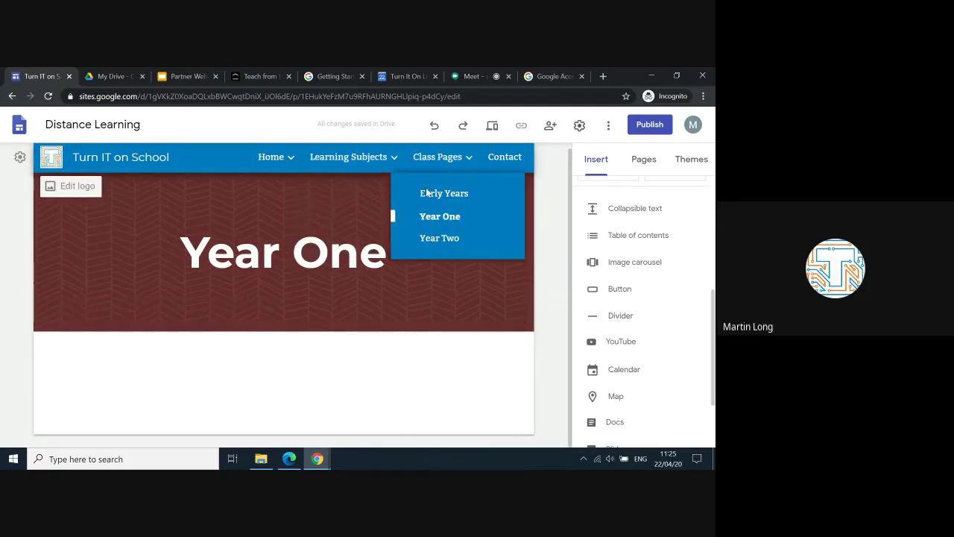
{"action": "left_click", "coordinate": [433, 197]}
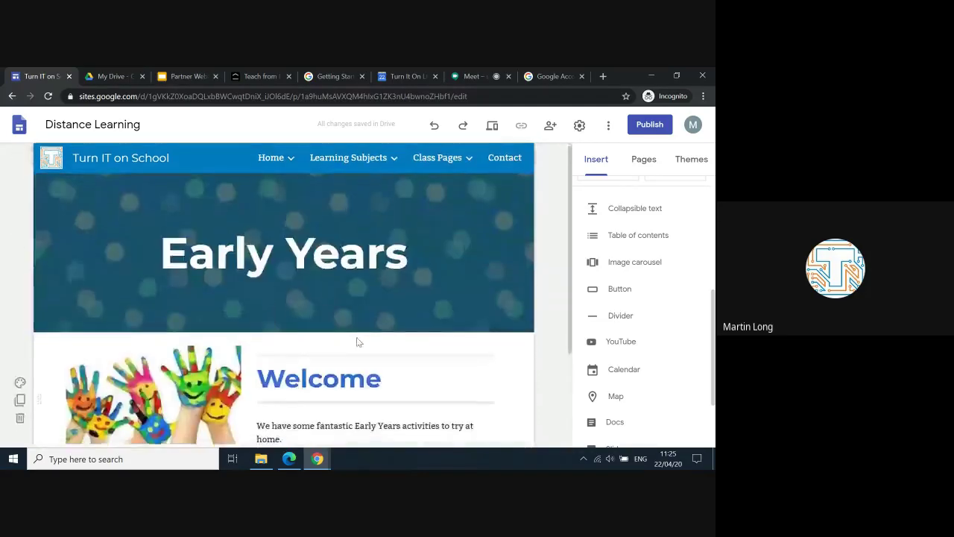
{"action": "scroll", "coordinate": [356, 340], "scroll_direction": "down", "scroll_amount": 2}
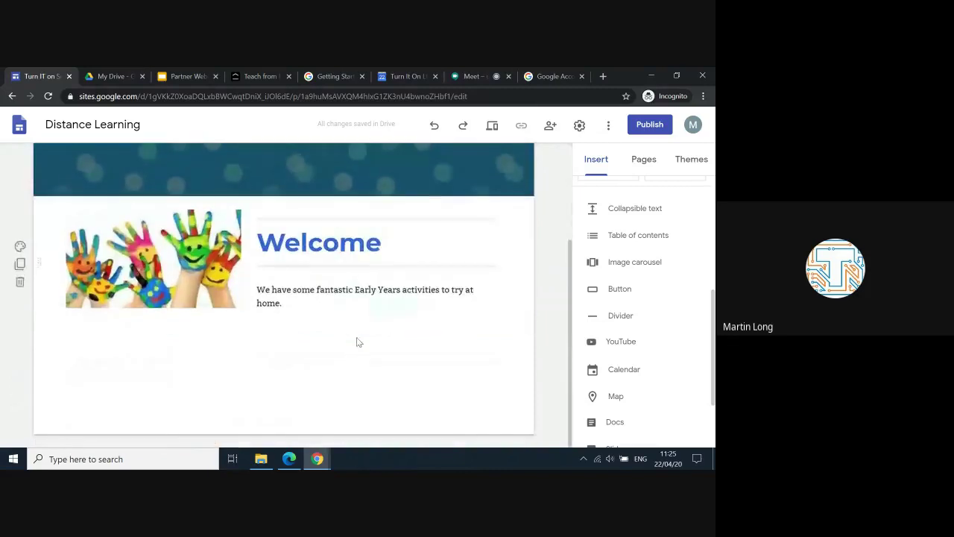
{"action": "left_click", "coordinate": [618, 319]}
{"action": "left_click", "coordinate": [395, 371]}
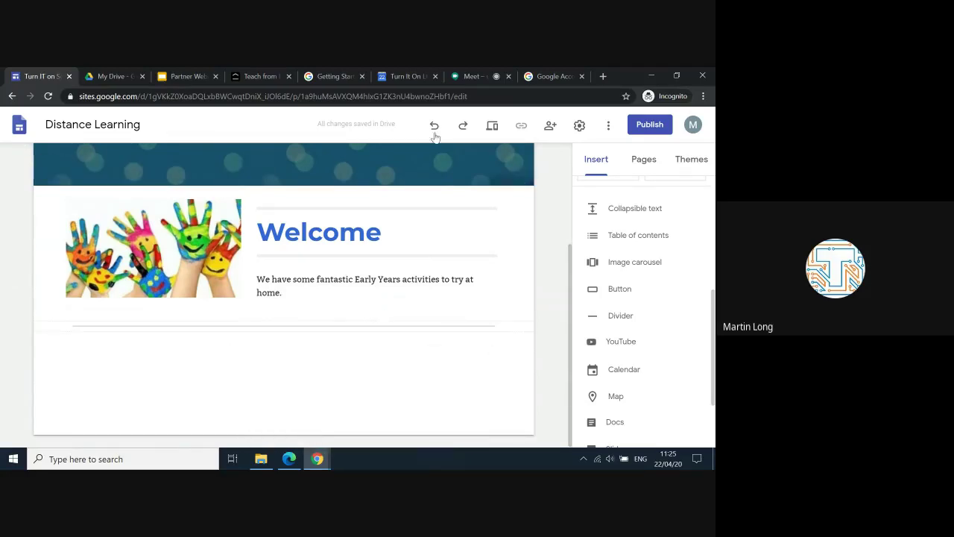
Step: Return to the Year One page through the Class Pages navigation menu
{"action": "scroll", "coordinate": [435, 165], "scroll_direction": "up", "scroll_amount": 1}
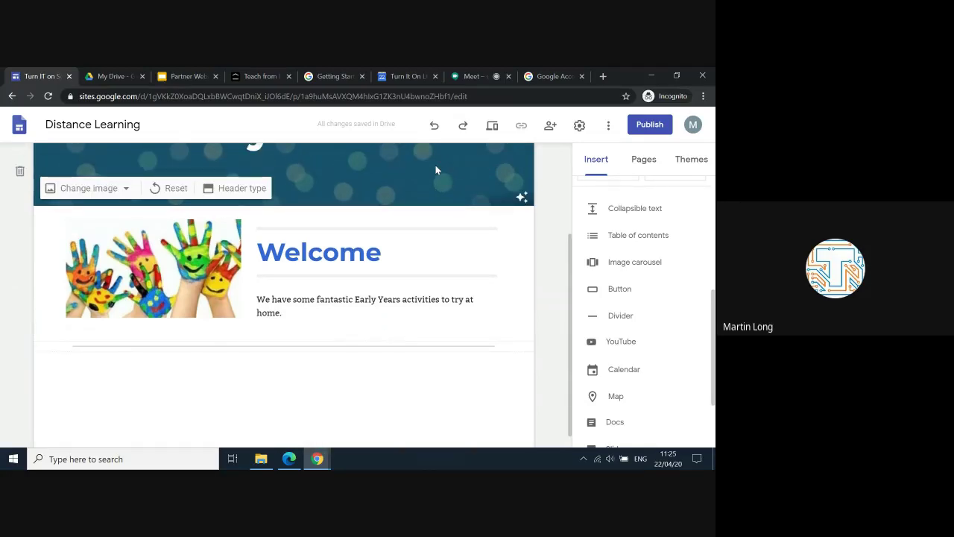
{"action": "scroll", "coordinate": [436, 171], "scroll_direction": "up", "scroll_amount": 4}
{"action": "mouse_move", "coordinate": [437, 167]}
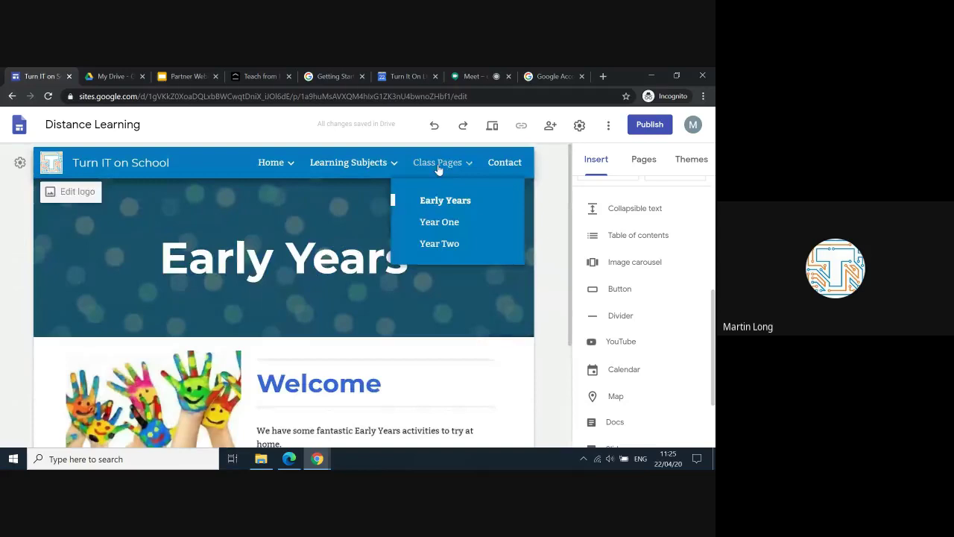
{"action": "left_click", "coordinate": [444, 222]}
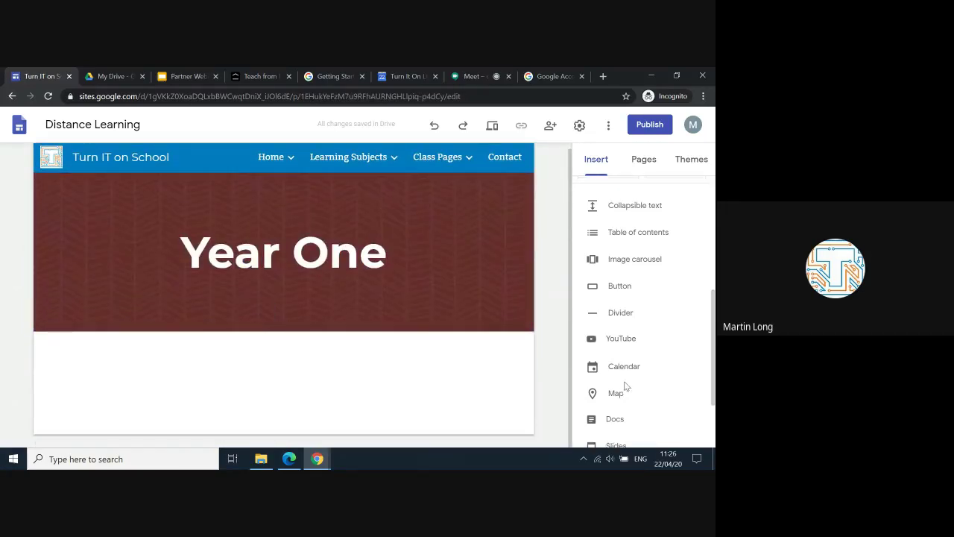
{"action": "scroll", "coordinate": [625, 385], "scroll_direction": "down", "scroll_amount": 1}
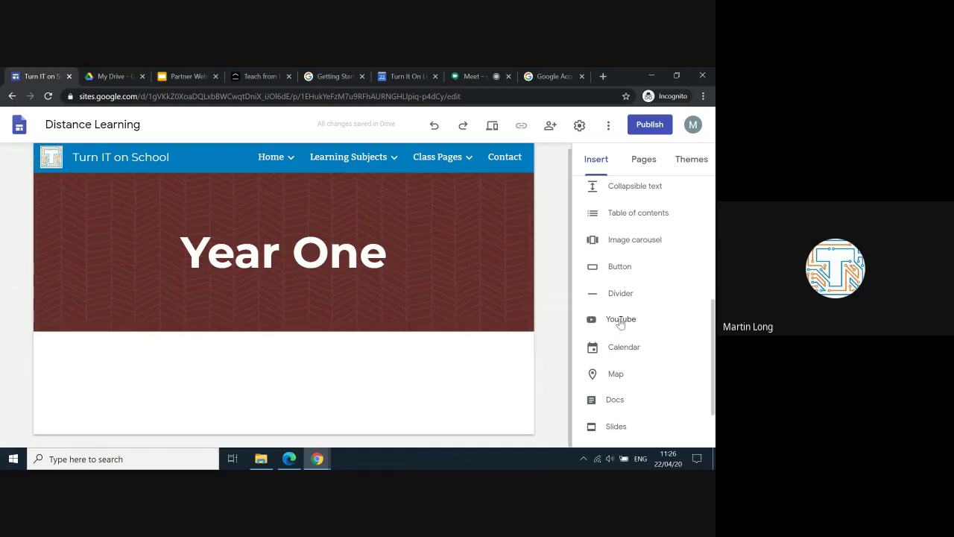
Step: Search YouTube for 'BBC Bitesize' and embed the 'Time - BBC Bitesize' video below the header
{"action": "left_click", "coordinate": [620, 320]}
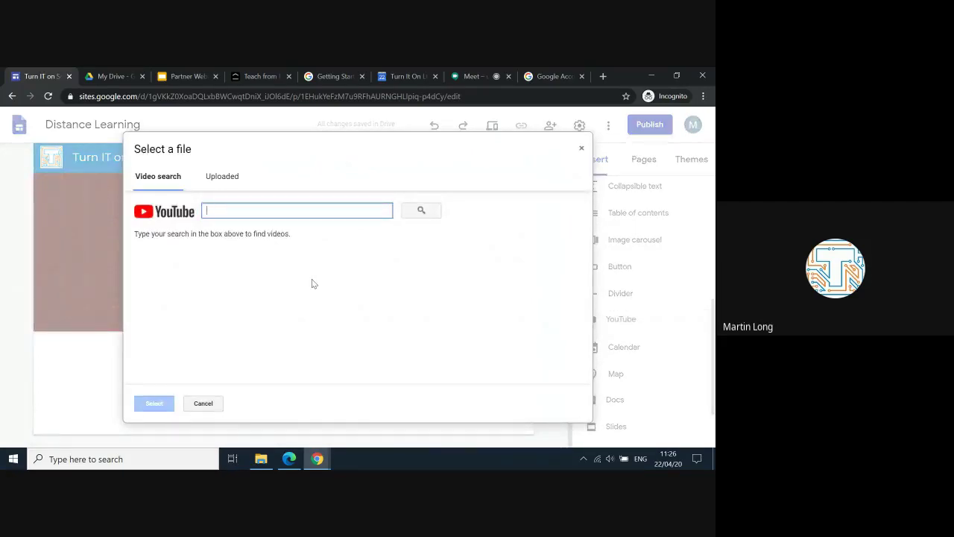
{"action": "type", "text": "B"}
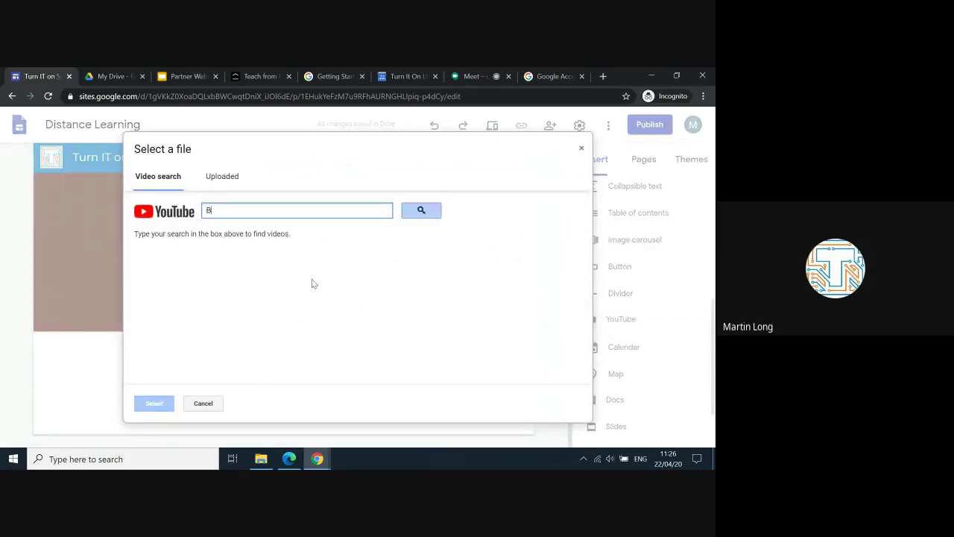
{"action": "type", "text": "BC Bitesize"}
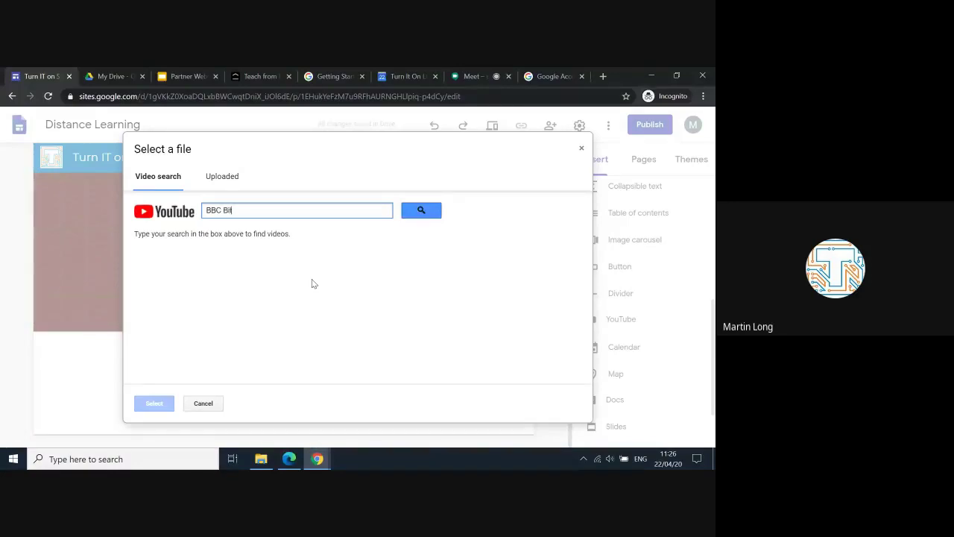
{"action": "left_click", "coordinate": [422, 211]}
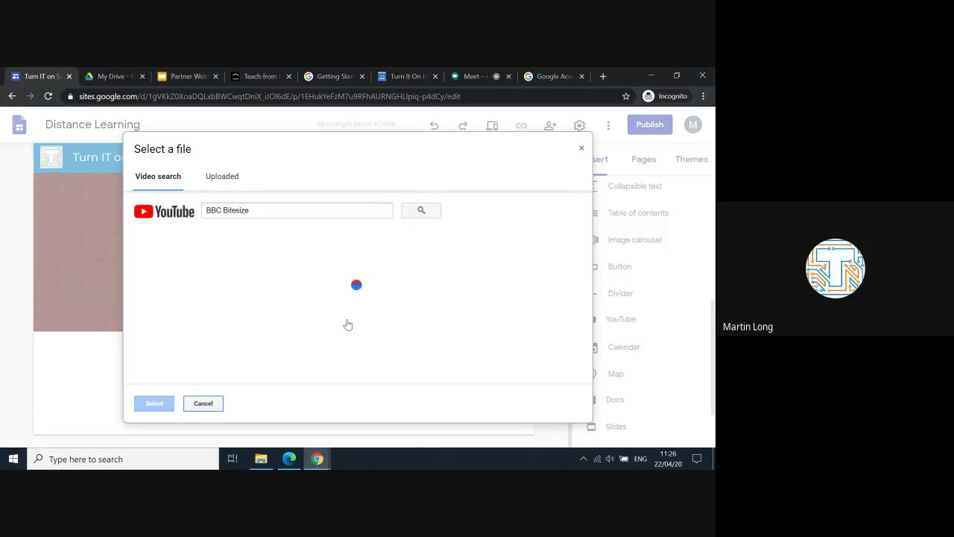
{"action": "scroll", "coordinate": [347, 324], "scroll_direction": "down", "scroll_amount": 2}
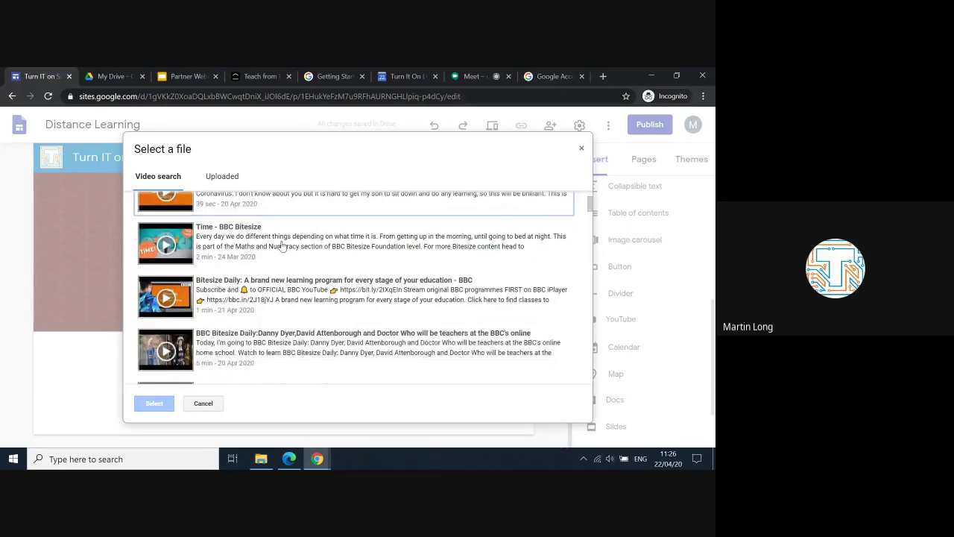
{"action": "left_click", "coordinate": [281, 246]}
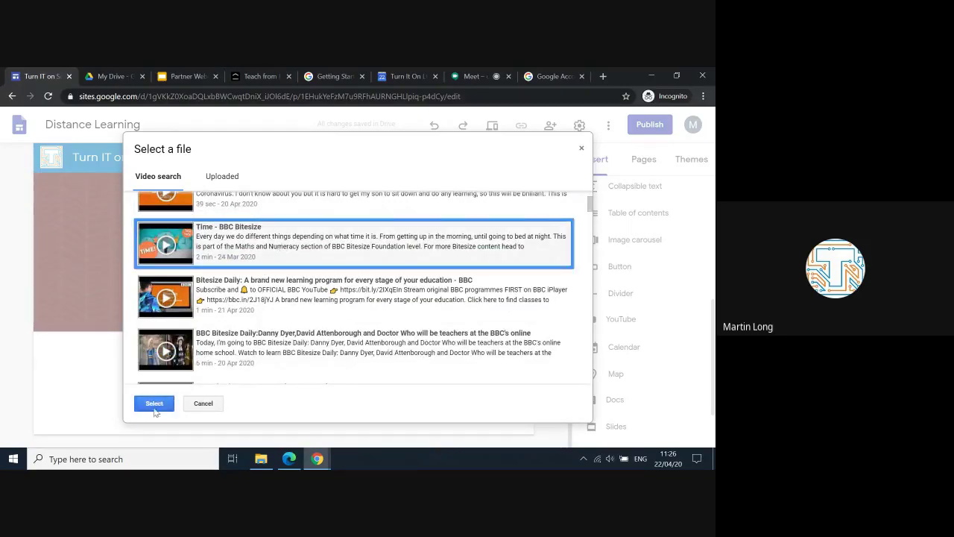
{"action": "left_click", "coordinate": [154, 403]}
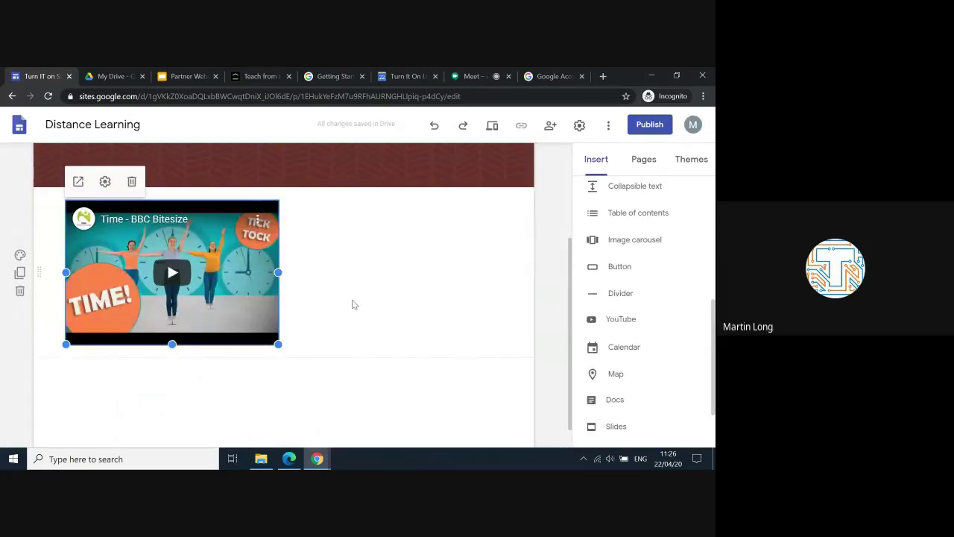
{"action": "scroll", "coordinate": [430, 260], "scroll_direction": "up", "scroll_amount": 3}
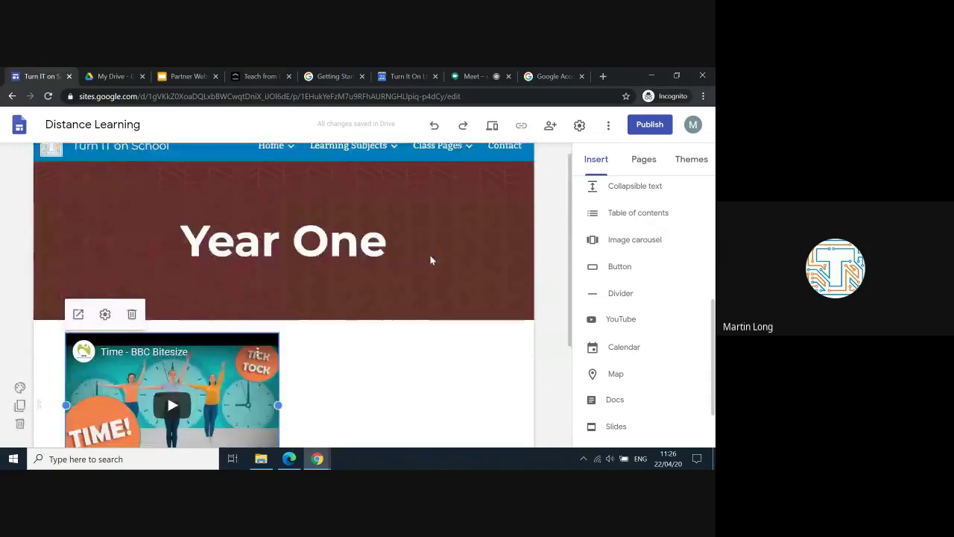
{"action": "scroll", "coordinate": [430, 260], "scroll_direction": "down", "scroll_amount": 2}
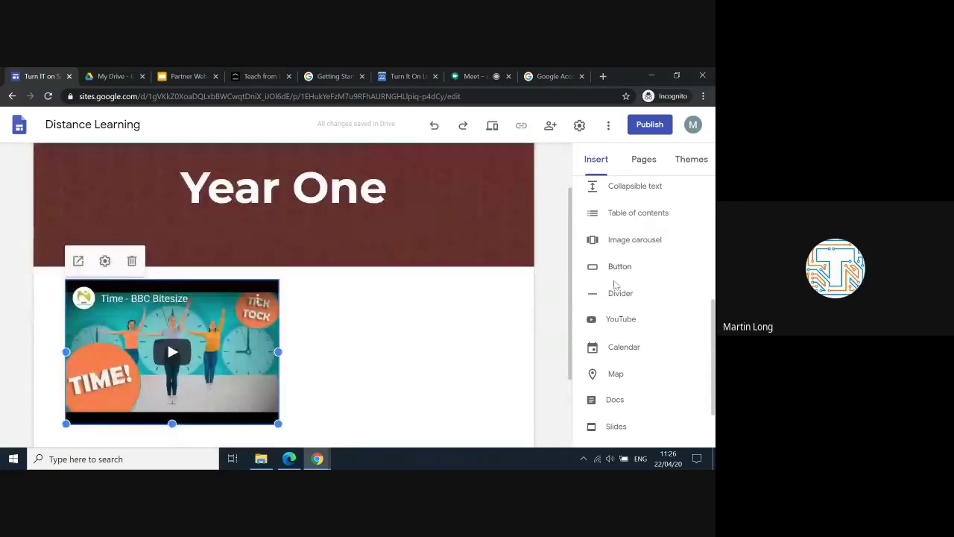
{"action": "scroll", "coordinate": [615, 285], "scroll_direction": "up", "scroll_amount": 1}
Step: Add a collapsible text block, narrow it to half width, and place it beside the video
{"action": "left_click", "coordinate": [618, 240]}
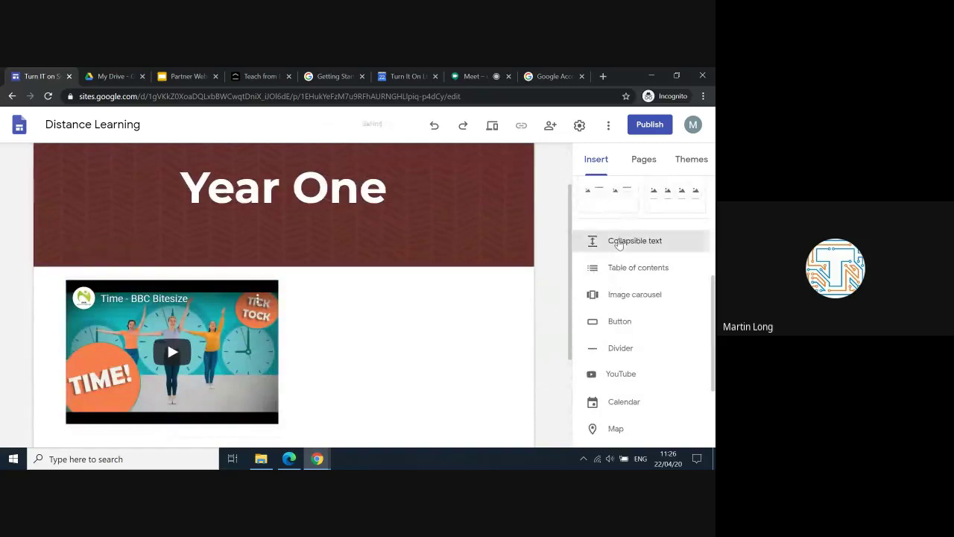
{"action": "scroll", "coordinate": [507, 256], "scroll_direction": "down", "scroll_amount": 2}
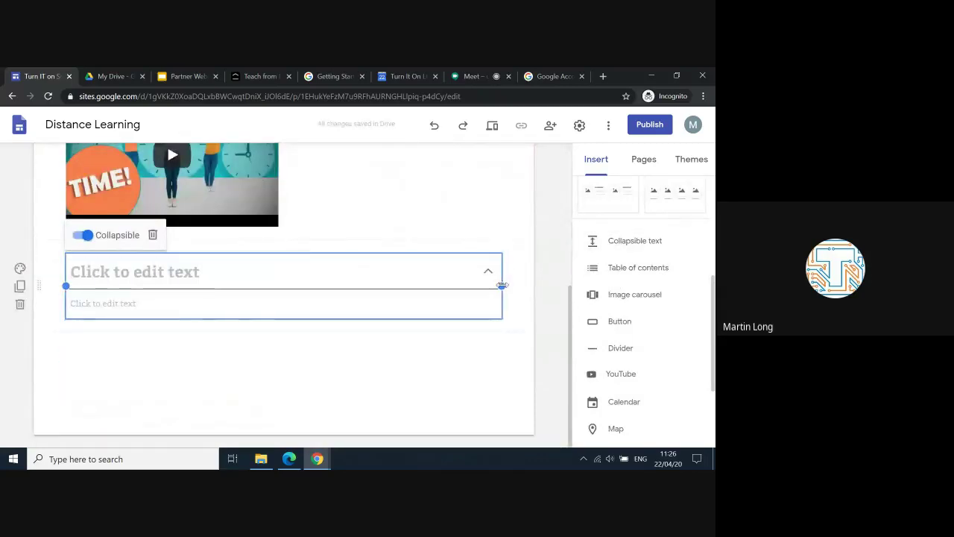
{"action": "left_click_drag", "start_coordinate": [389, 292], "coordinate": [240, 286]}
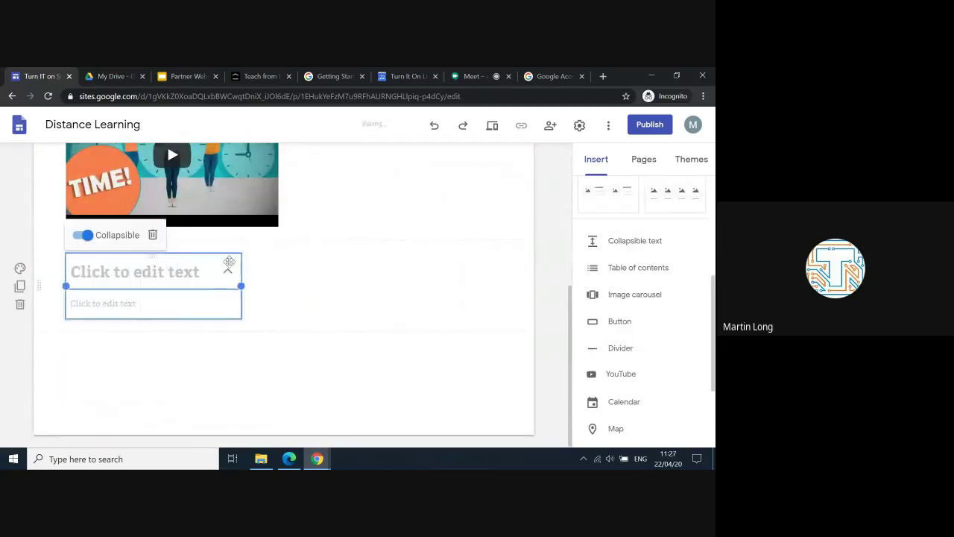
{"action": "left_click", "coordinate": [222, 252]}
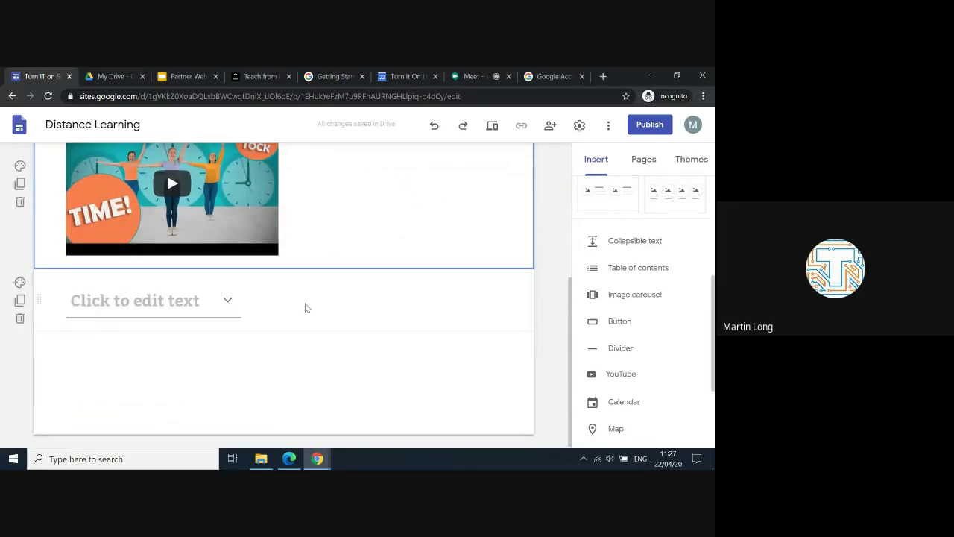
{"action": "left_click", "coordinate": [210, 301]}
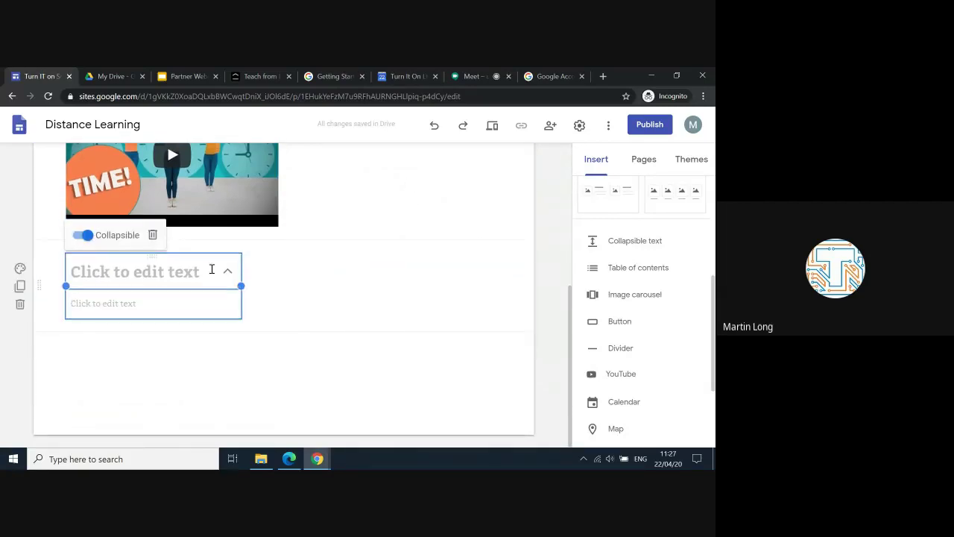
{"action": "left_click_drag", "start_coordinate": [215, 257], "coordinate": [373, 201]}
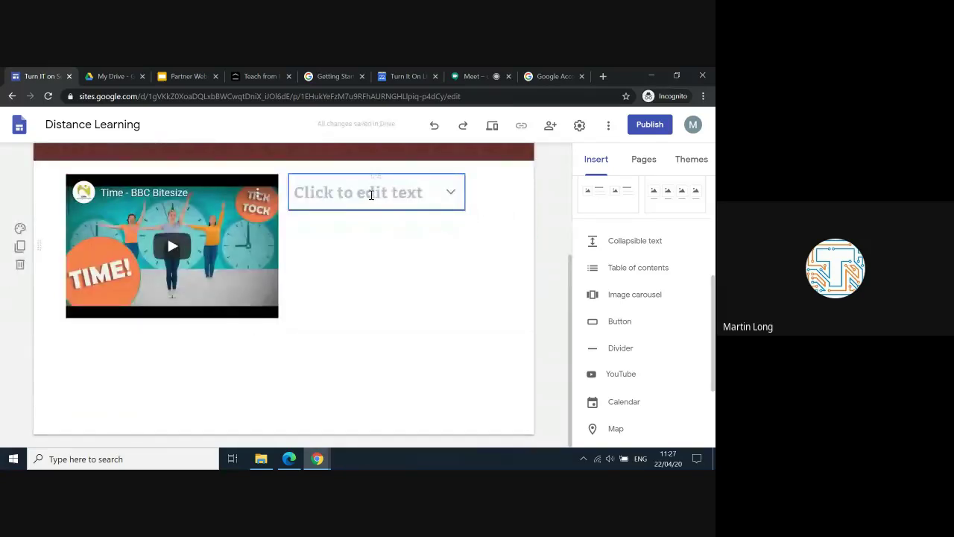
Step: Write the heading 'Welcome to Time' and the line 'Please try read the clock in your house'
{"action": "left_click", "coordinate": [373, 193]}
{"action": "type", "text": "Welco"}
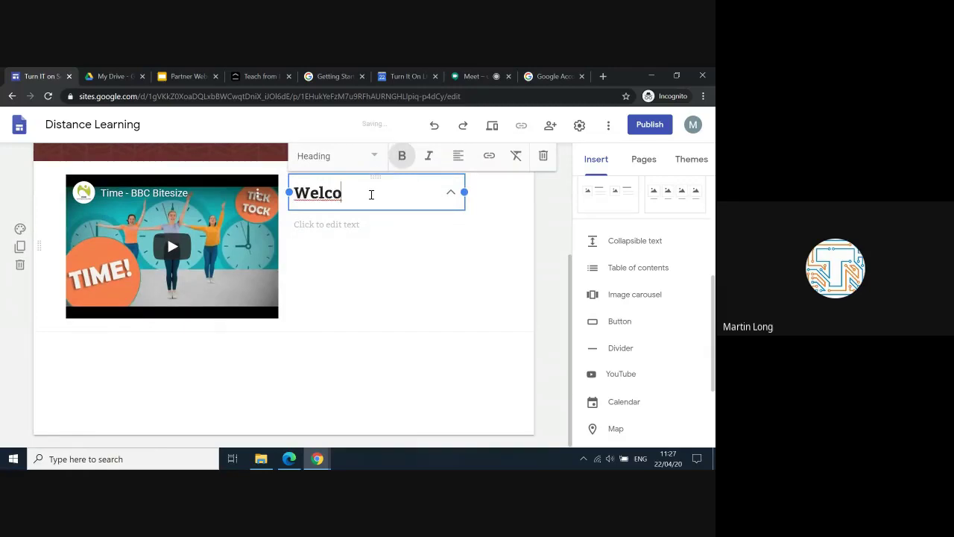
{"action": "type", "text": "me to Time"}
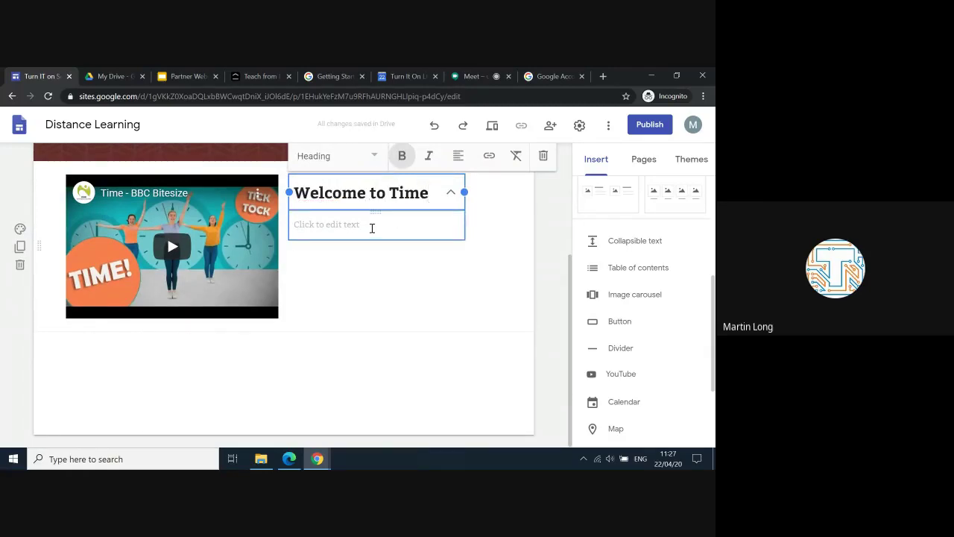
{"action": "left_click", "coordinate": [372, 229]}
{"action": "type", "text": "Ples"}
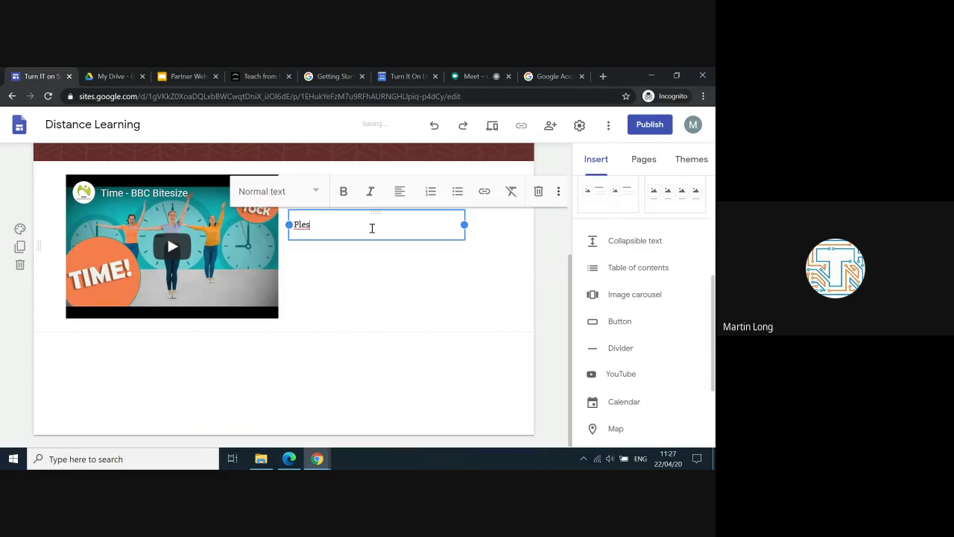
{"action": "type", "text": "s"}
{"action": "key", "text": "BackSpace"}
{"action": "key", "text": "BackSpace"}
{"action": "type", "text": "ase try read the clock in yo"}
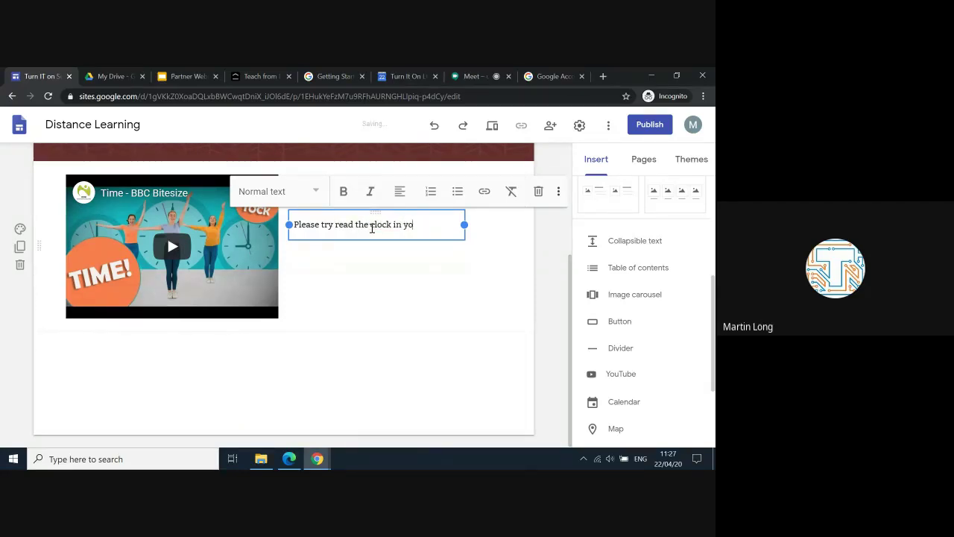
{"action": "type", "text": "ur house"}
{"action": "scroll", "coordinate": [377, 320], "scroll_direction": "up", "scroll_amount": 2}
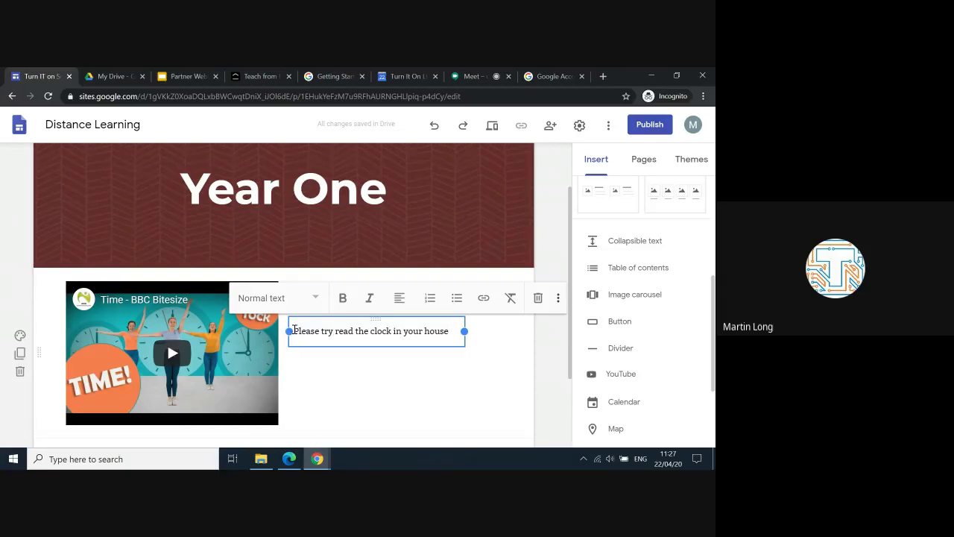
{"action": "left_click_drag", "start_coordinate": [295, 330], "coordinate": [447, 334]}
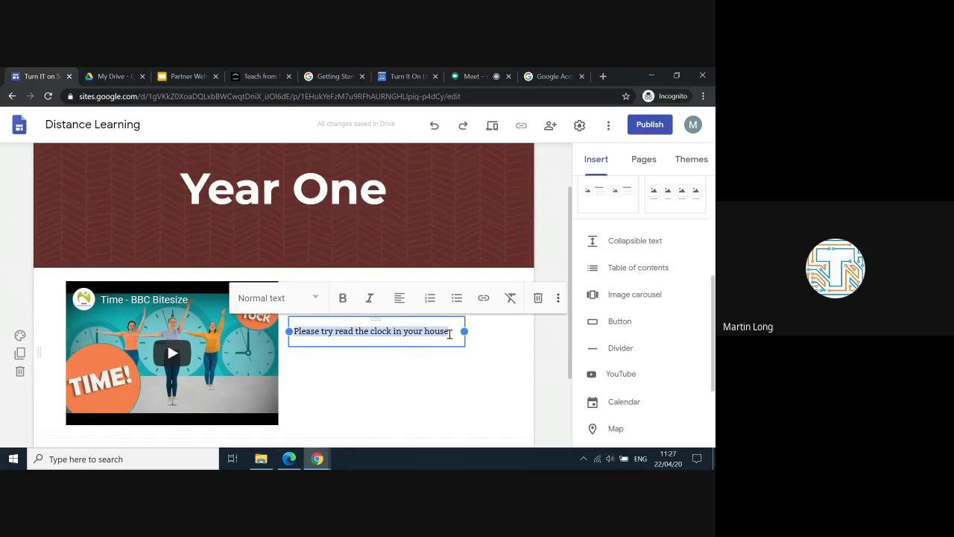
Step: Make the clock-reading sentence bold
{"action": "left_click", "coordinate": [343, 297]}
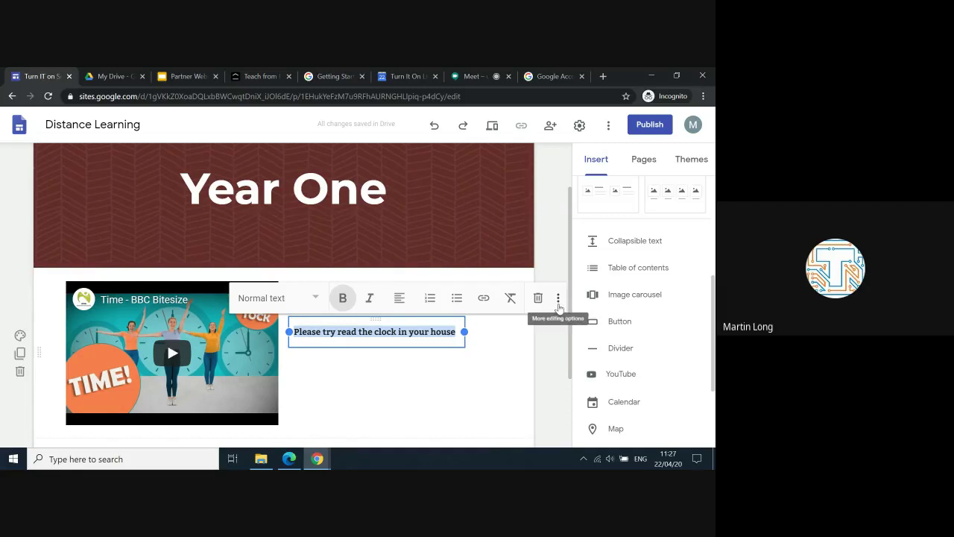
{"action": "left_click", "coordinate": [558, 299]}
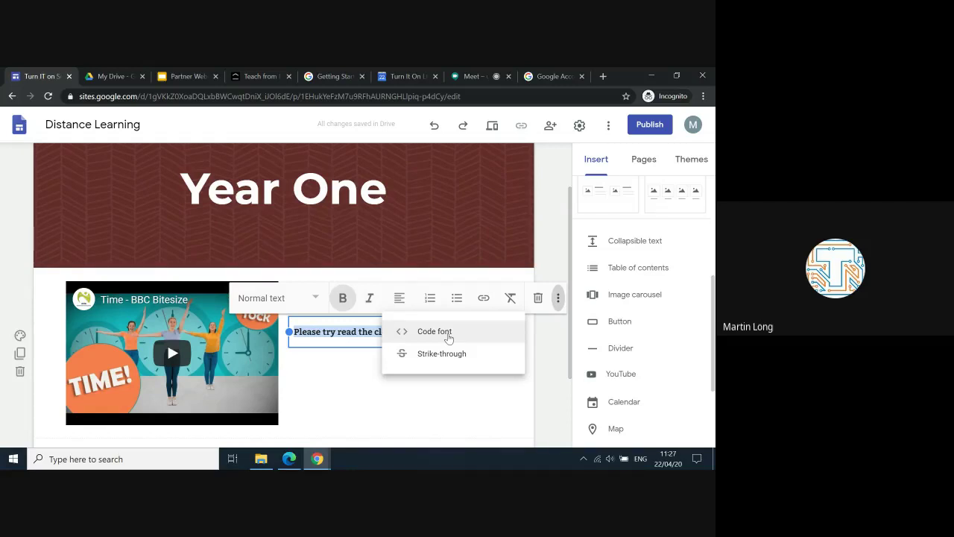
{"action": "left_click", "coordinate": [341, 379]}
Step: Turn off the Collapsible setting on the Welcome to Time heading group
{"action": "left_click", "coordinate": [389, 303]}
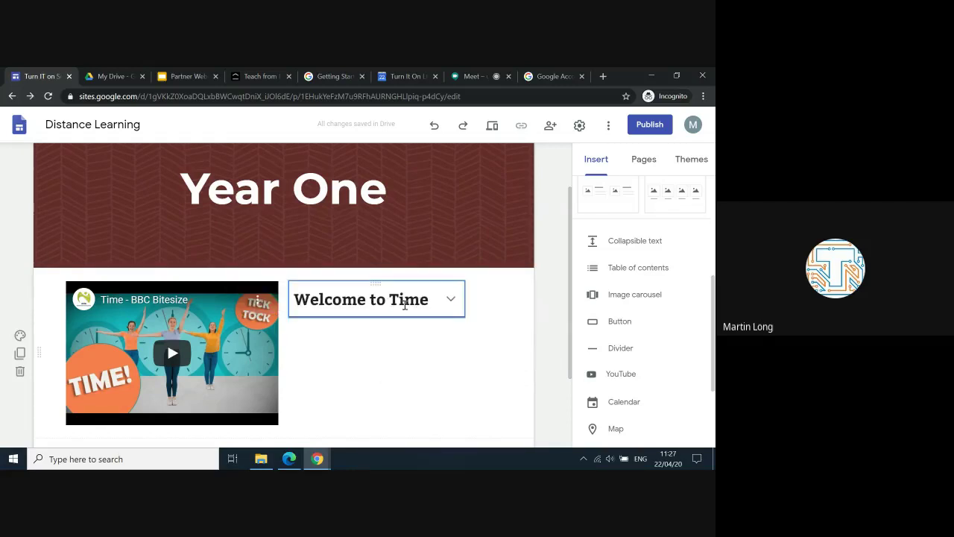
{"action": "left_click", "coordinate": [397, 299]}
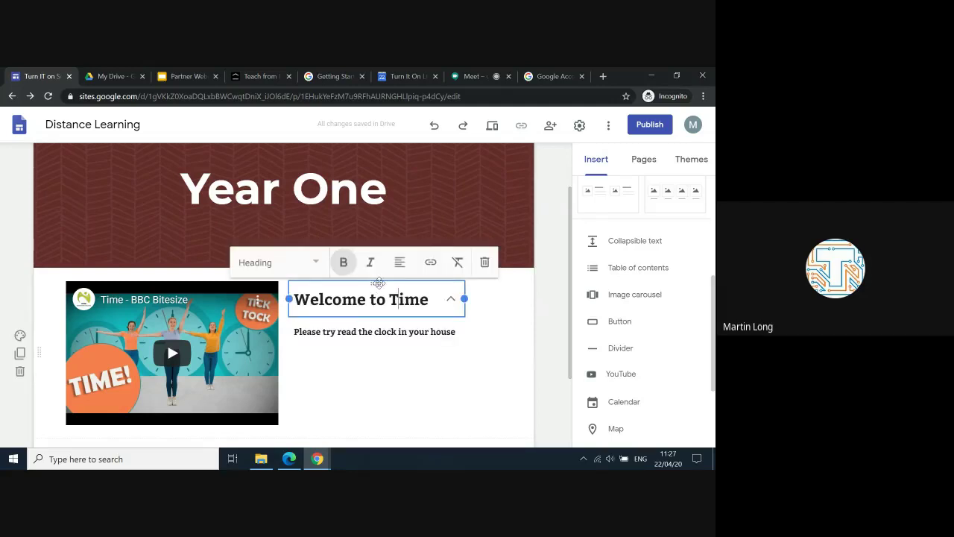
{"action": "left_click", "coordinate": [369, 381]}
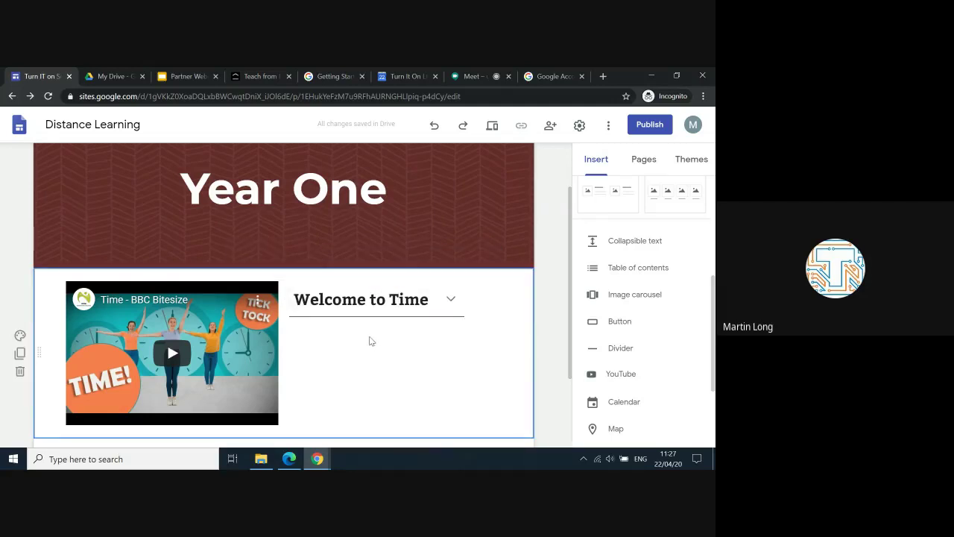
{"action": "left_click", "coordinate": [351, 311]}
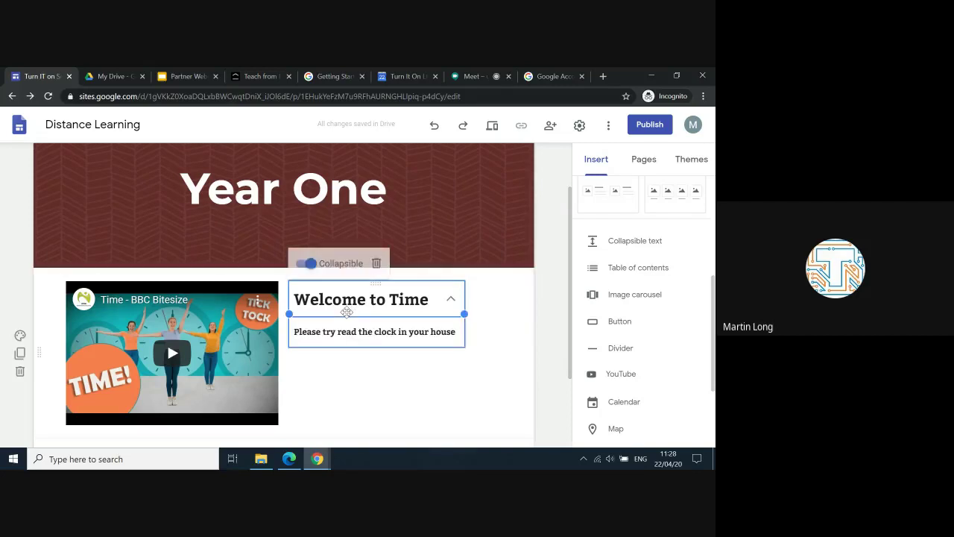
{"action": "left_click", "coordinate": [313, 266]}
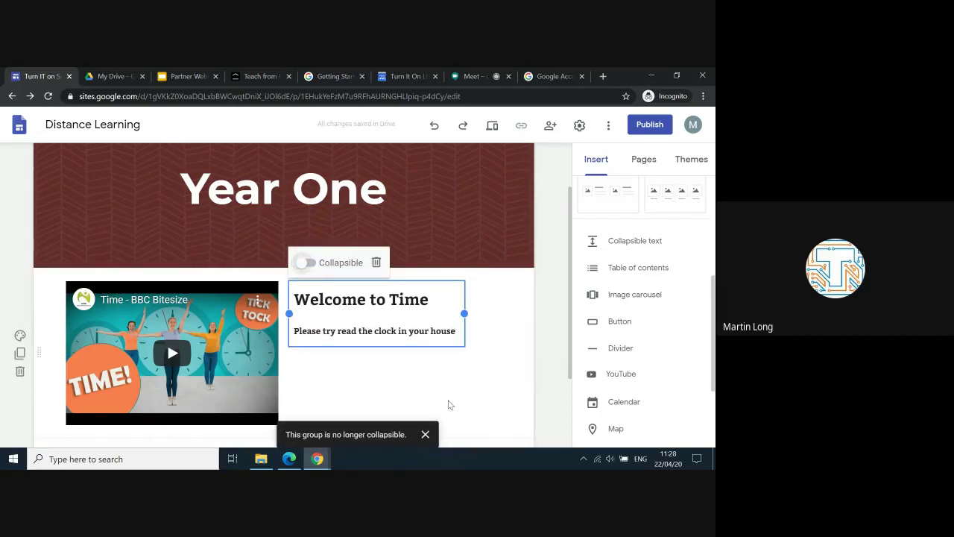
{"action": "left_click", "coordinate": [454, 405]}
{"action": "scroll", "coordinate": [456, 405], "scroll_direction": "down", "scroll_amount": 1}
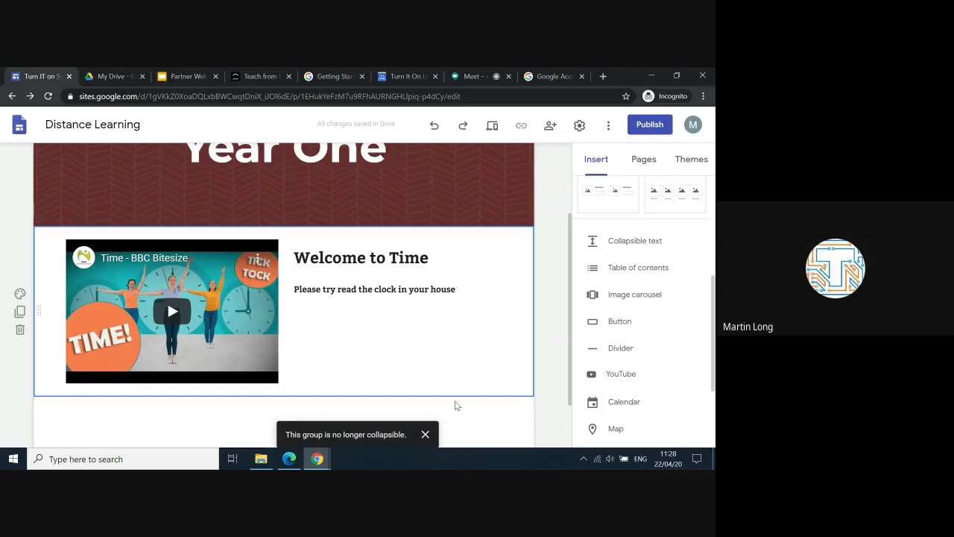
{"action": "scroll", "coordinate": [457, 405], "scroll_direction": "down", "scroll_amount": 1}
{"action": "scroll", "coordinate": [617, 379], "scroll_direction": "down", "scroll_amount": 1}
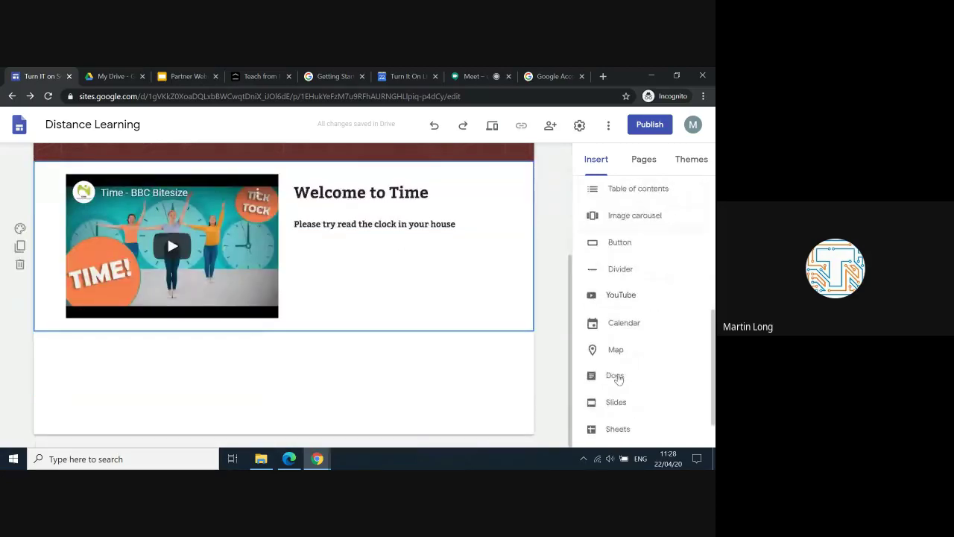
{"action": "scroll", "coordinate": [618, 379], "scroll_direction": "up", "scroll_amount": 1}
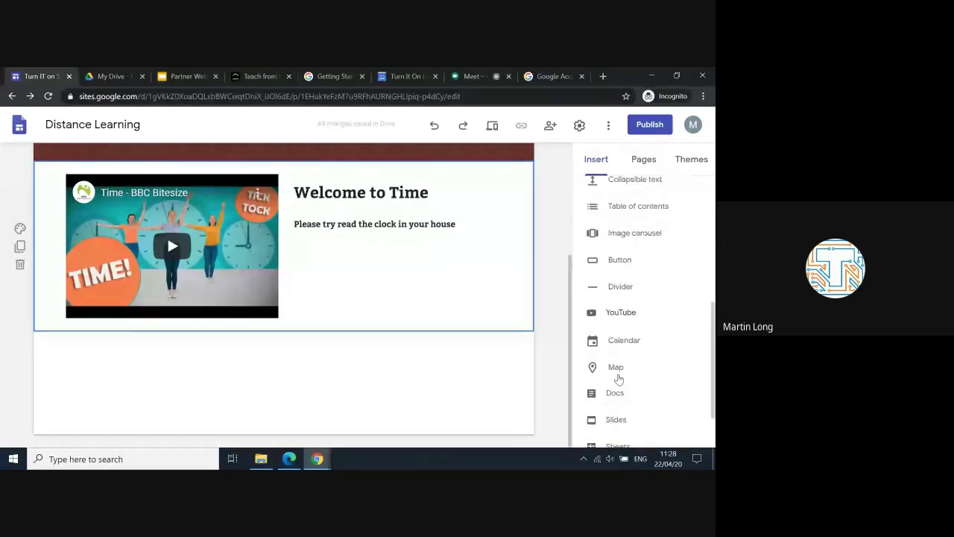
{"action": "scroll", "coordinate": [619, 377], "scroll_direction": "down", "scroll_amount": 2}
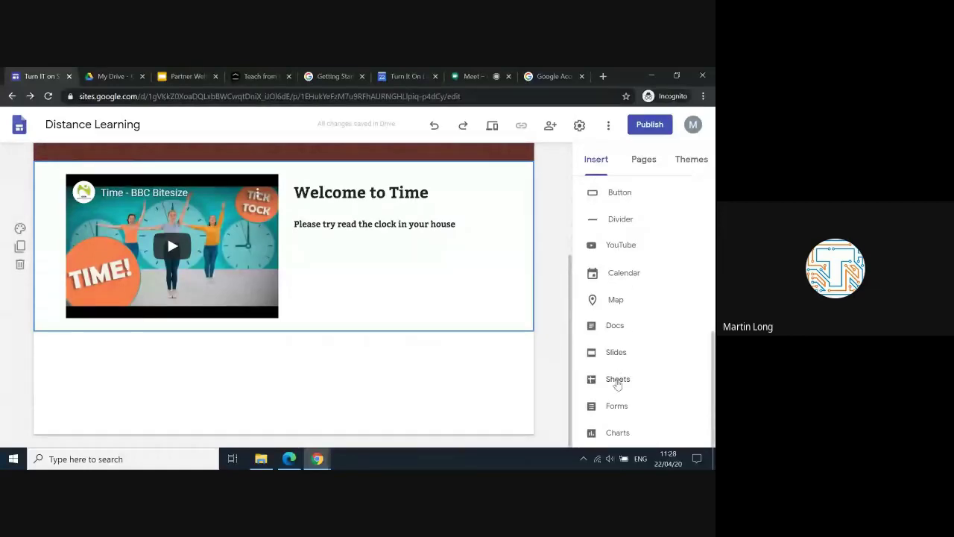
{"action": "left_click", "coordinate": [105, 77]}
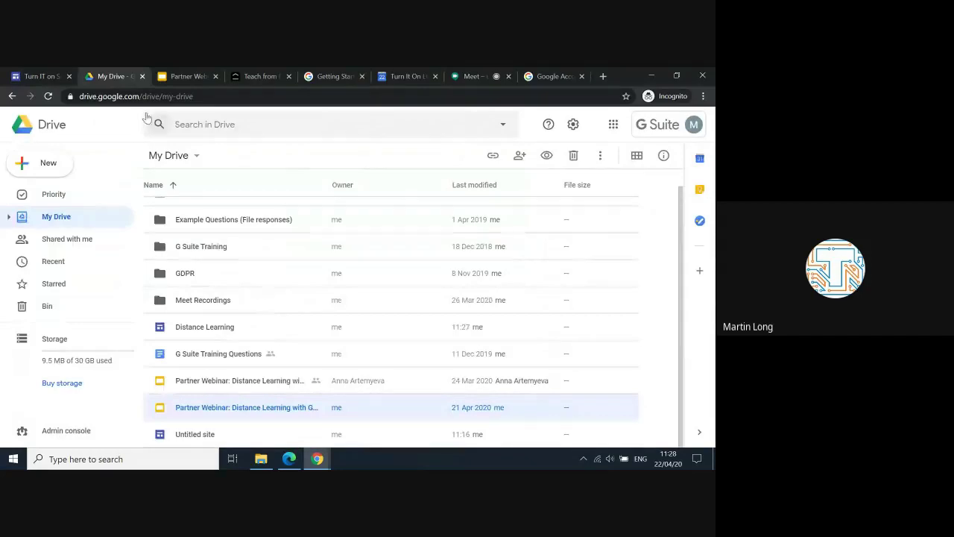
{"action": "left_click", "coordinate": [45, 75]}
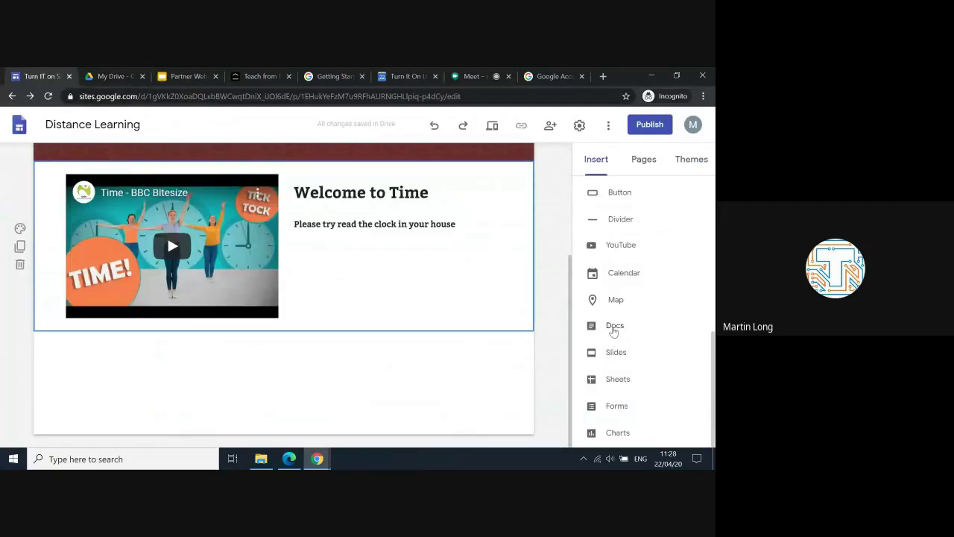
Step: Insert the lines_of_symmetry Google Doc from the Docs picker into the Year One page
{"action": "left_click", "coordinate": [613, 328]}
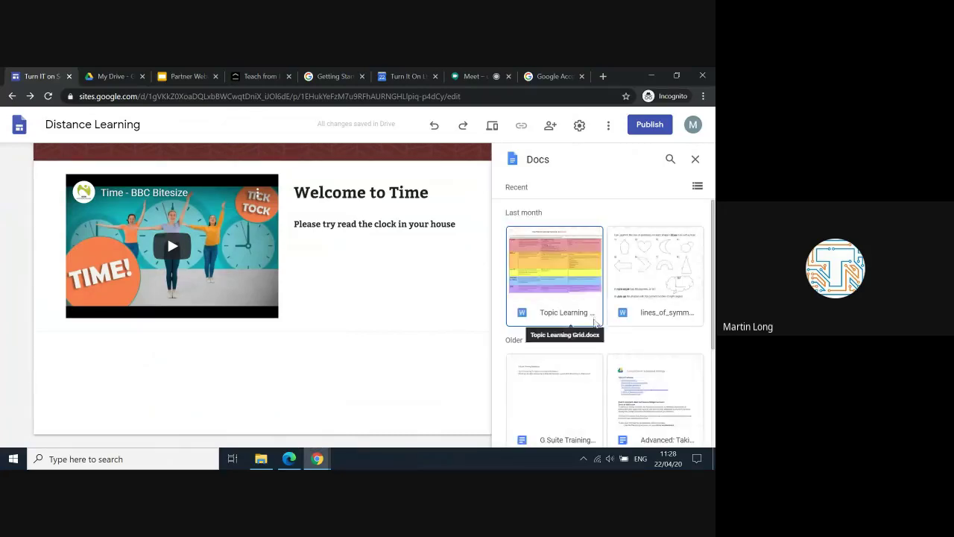
{"action": "scroll", "coordinate": [641, 297], "scroll_direction": "down", "scroll_amount": 2}
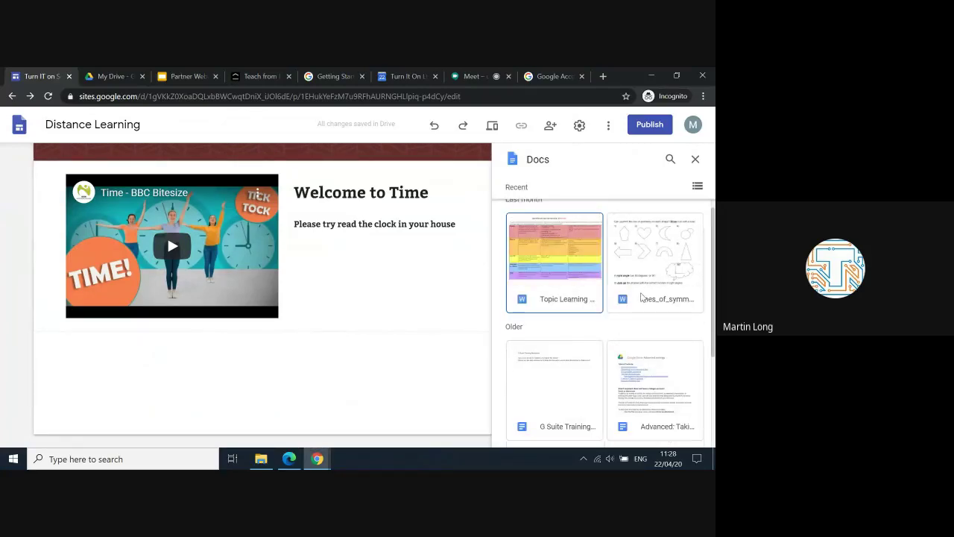
{"action": "scroll", "coordinate": [641, 296], "scroll_direction": "up", "scroll_amount": 2}
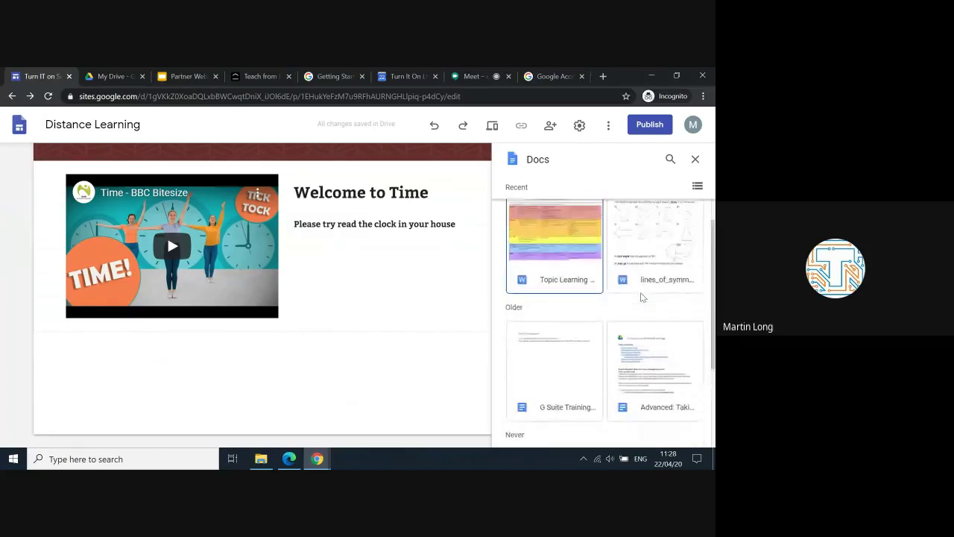
{"action": "left_click", "coordinate": [653, 257]}
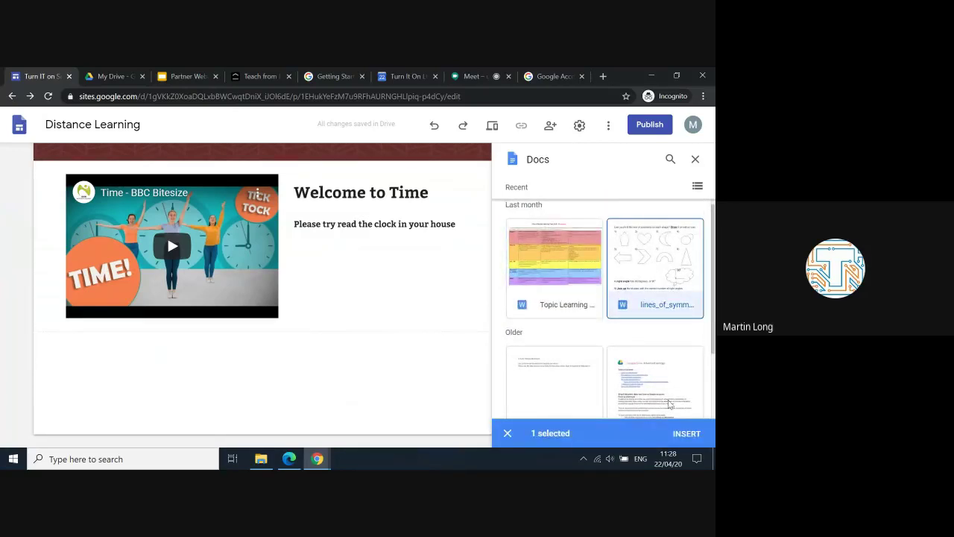
{"action": "left_click", "coordinate": [687, 434]}
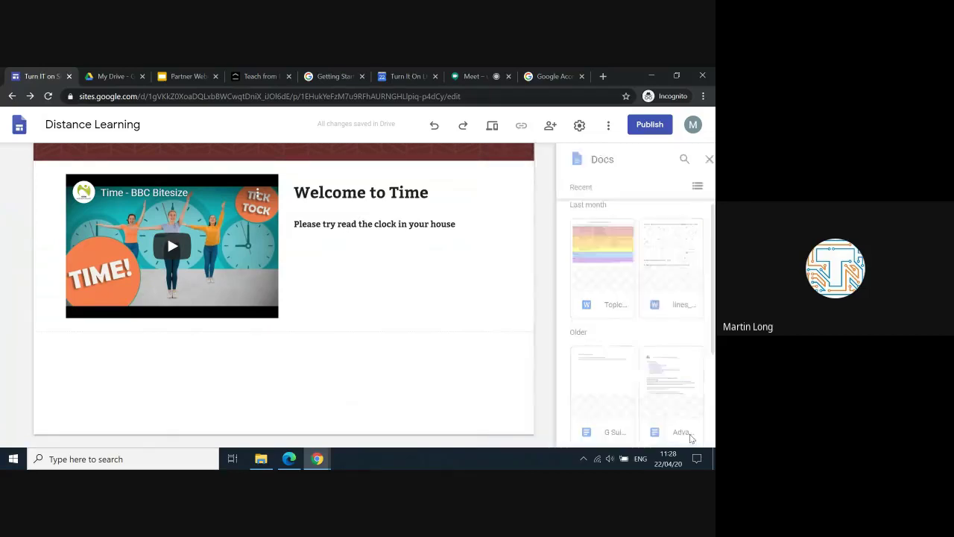
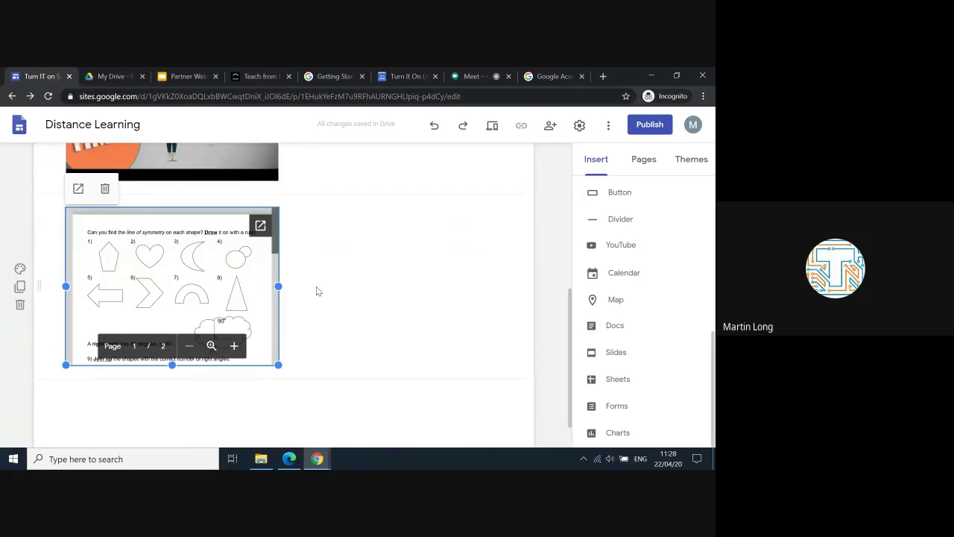
Step: Look over the Year One page, then go to Class Pages, which lists Early Years, Year One and Year Two
{"action": "scroll", "coordinate": [317, 290], "scroll_direction": "up", "scroll_amount": 5}
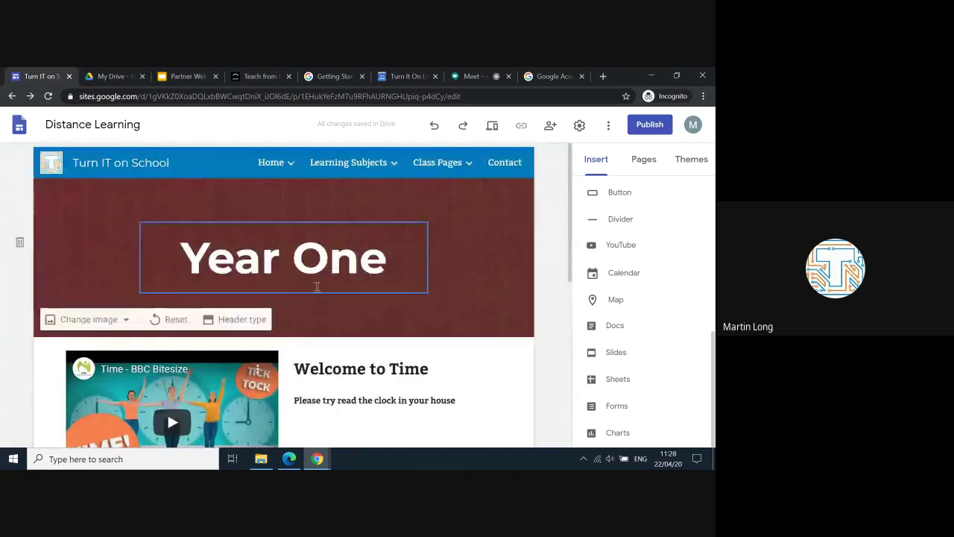
{"action": "scroll", "coordinate": [316, 289], "scroll_direction": "down", "scroll_amount": 3}
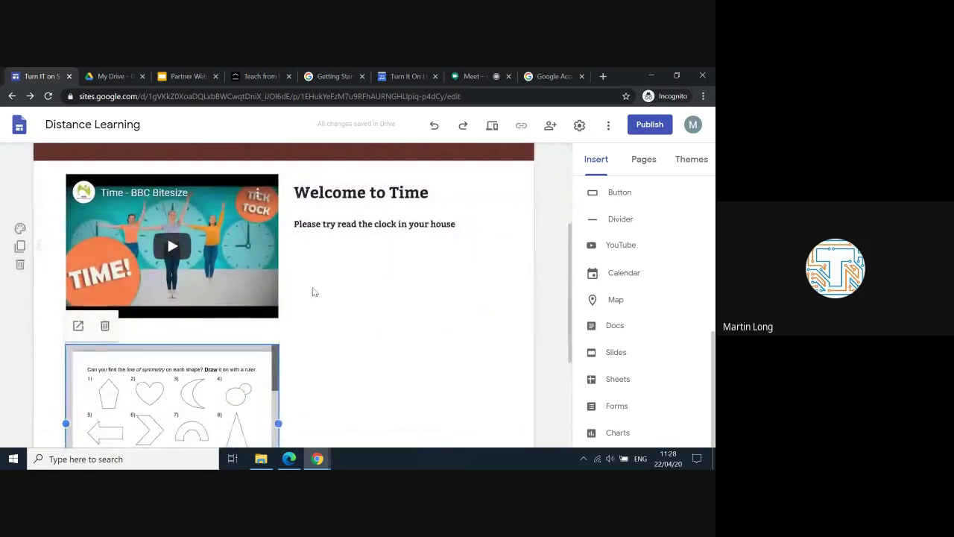
{"action": "scroll", "coordinate": [394, 318], "scroll_direction": "up", "scroll_amount": 3}
{"action": "mouse_move", "coordinate": [437, 206]}
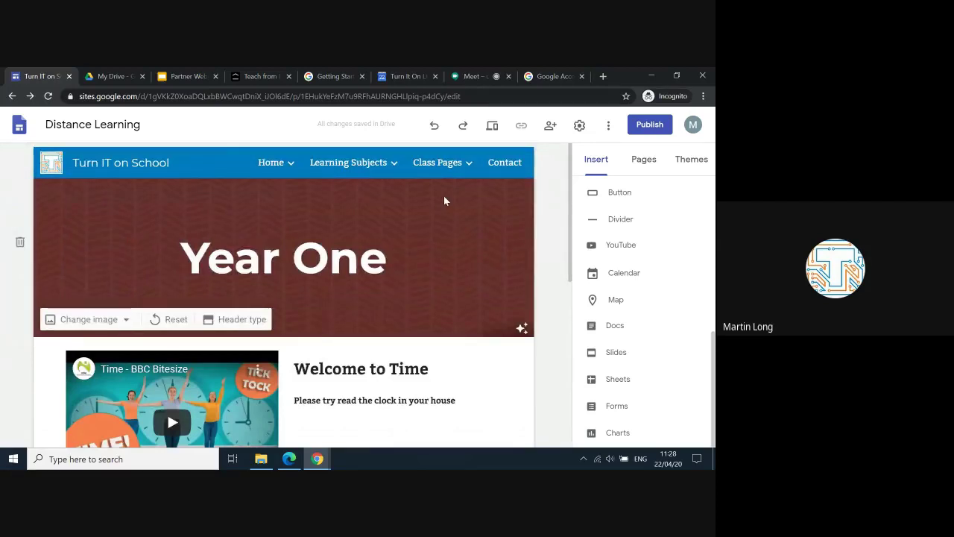
{"action": "scroll", "coordinate": [444, 201], "scroll_direction": "down", "scroll_amount": 2}
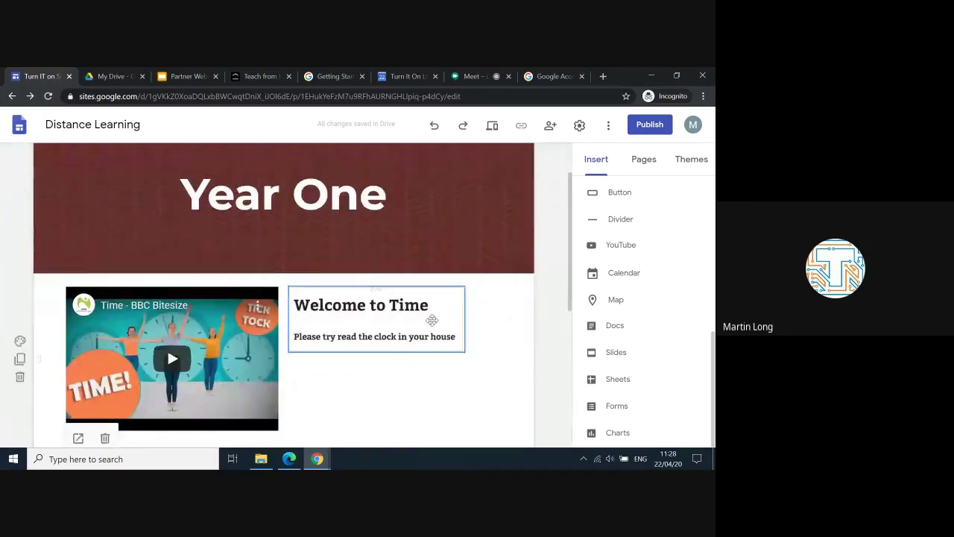
{"action": "scroll", "coordinate": [417, 380], "scroll_direction": "down", "scroll_amount": 2}
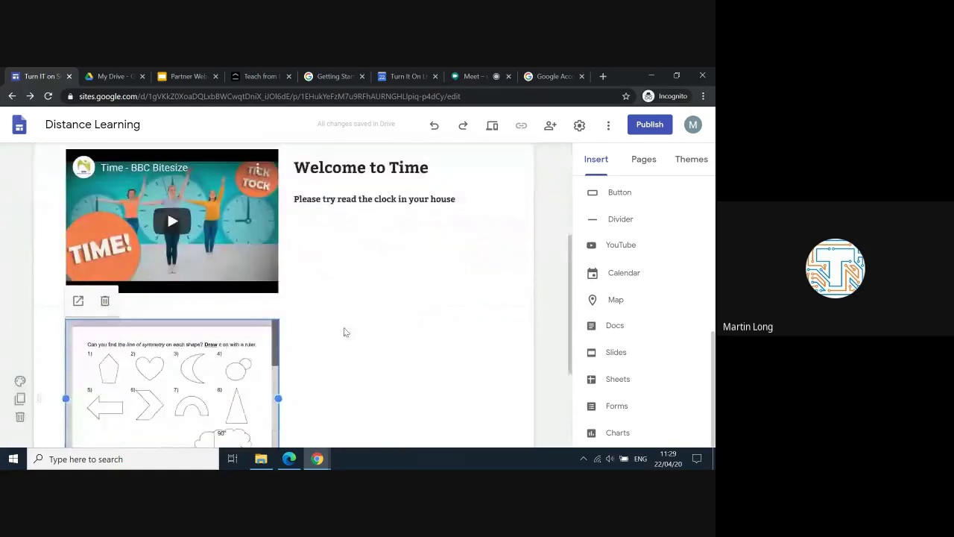
{"action": "scroll", "coordinate": [343, 330], "scroll_direction": "up", "scroll_amount": 4}
{"action": "left_click", "coordinate": [440, 167]}
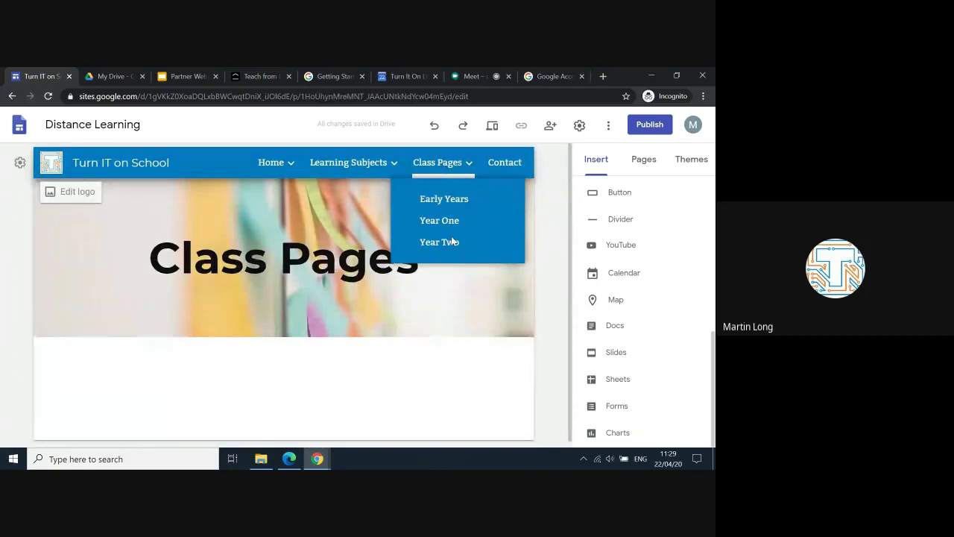
Step: Embed the Topic Learning doc from Docs on the Year Two class page
{"action": "left_click", "coordinate": [448, 243]}
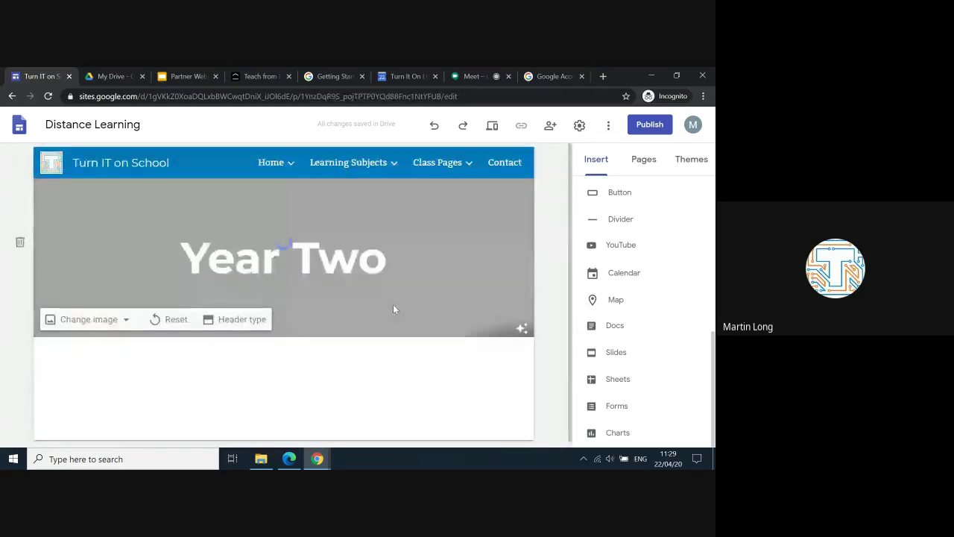
{"action": "left_click", "coordinate": [621, 331]}
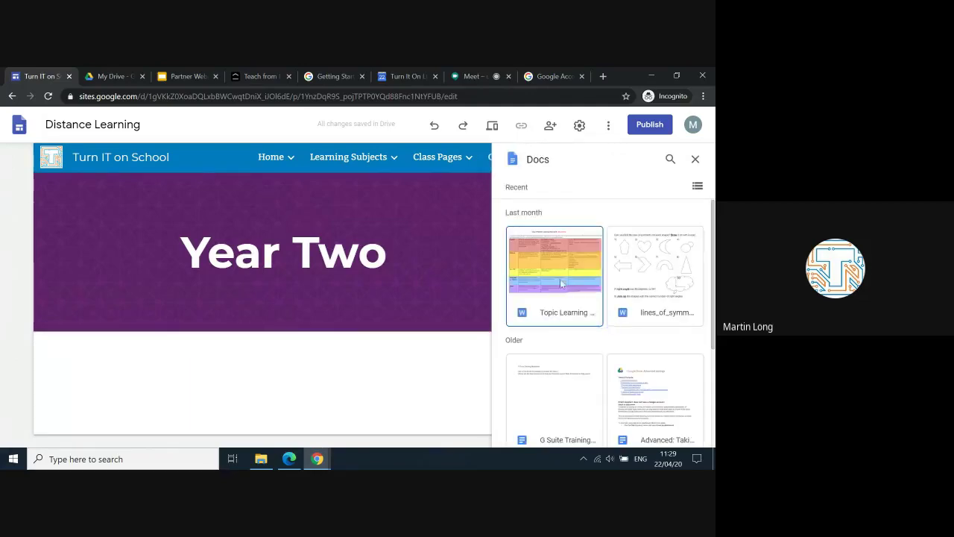
{"action": "left_click", "coordinate": [559, 273]}
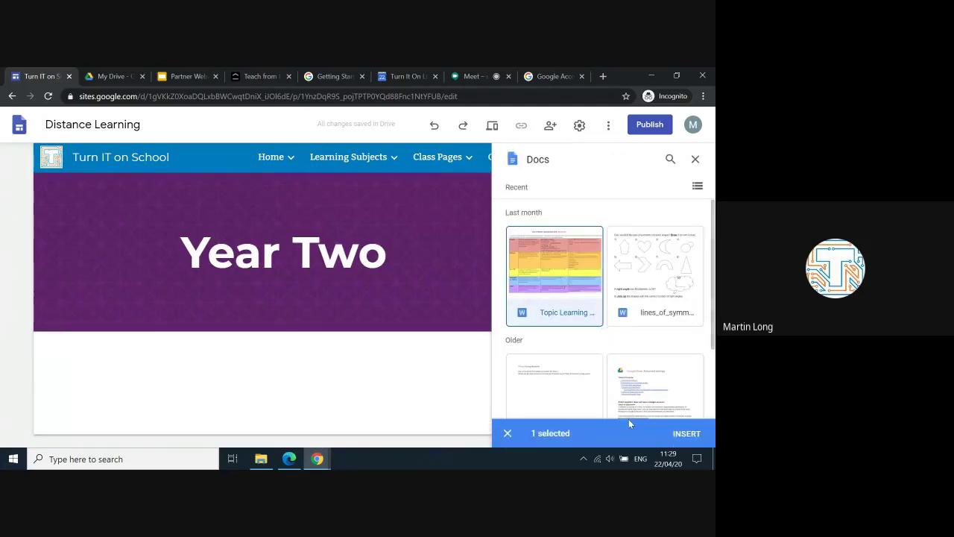
{"action": "left_click", "coordinate": [690, 437]}
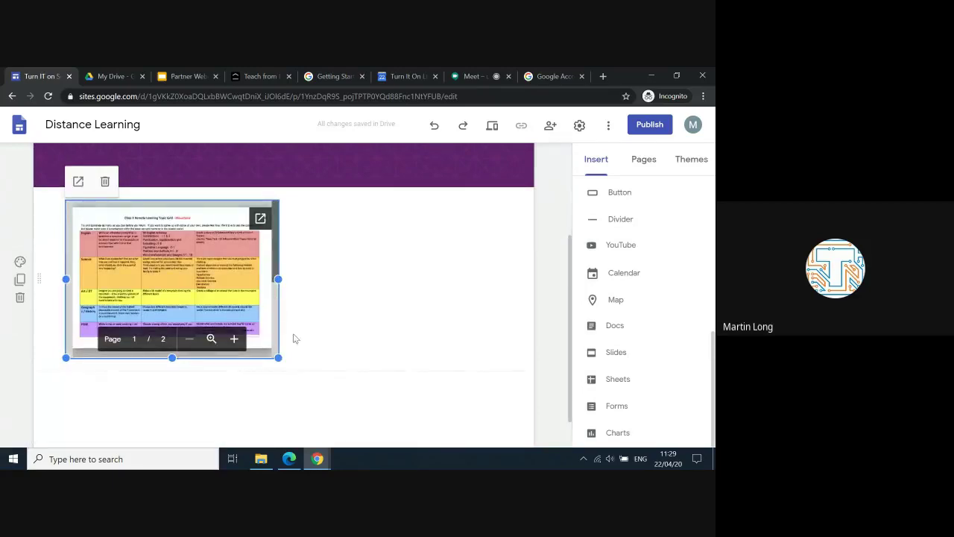
Step: Widen the embedded Mountains topic grid to nearly full page width and review its rows
{"action": "left_click_drag", "start_coordinate": [278, 358], "coordinate": [501, 419]}
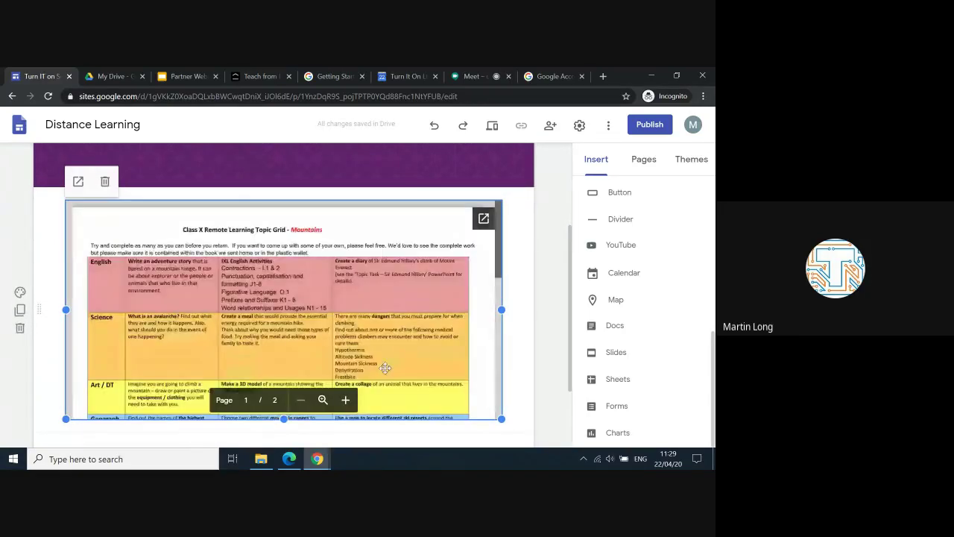
{"action": "scroll", "coordinate": [386, 368], "scroll_direction": "down", "scroll_amount": 1}
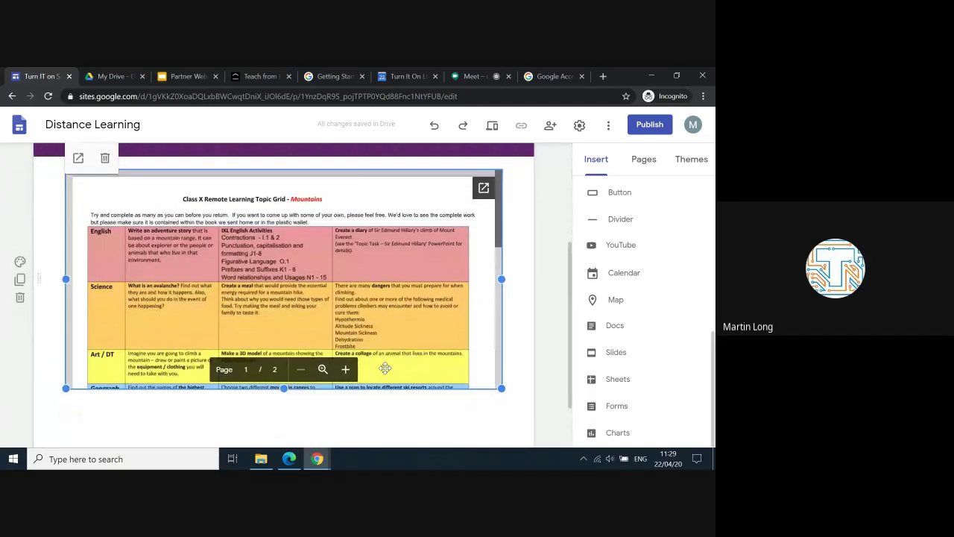
{"action": "scroll", "coordinate": [386, 368], "scroll_direction": "up", "scroll_amount": 1}
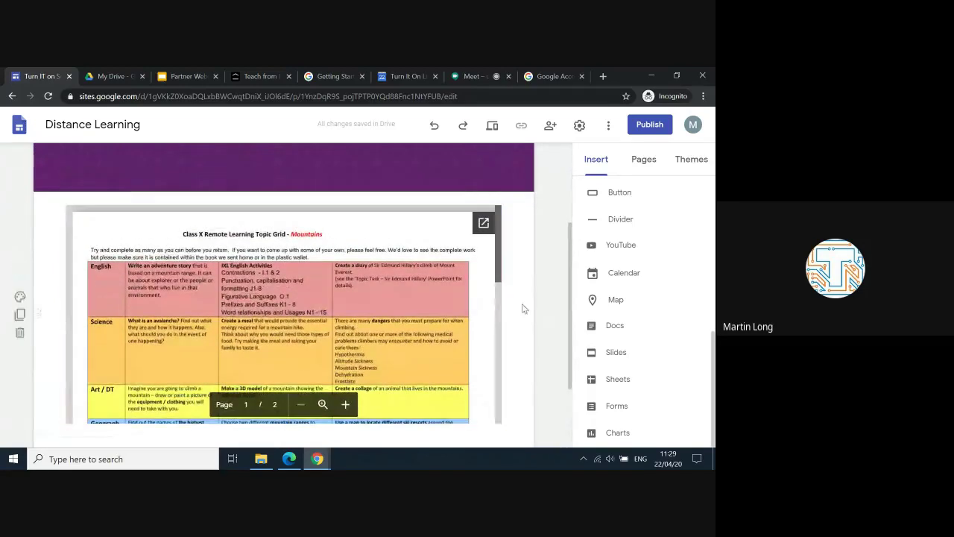
{"action": "scroll", "coordinate": [524, 307], "scroll_direction": "up", "scroll_amount": 4}
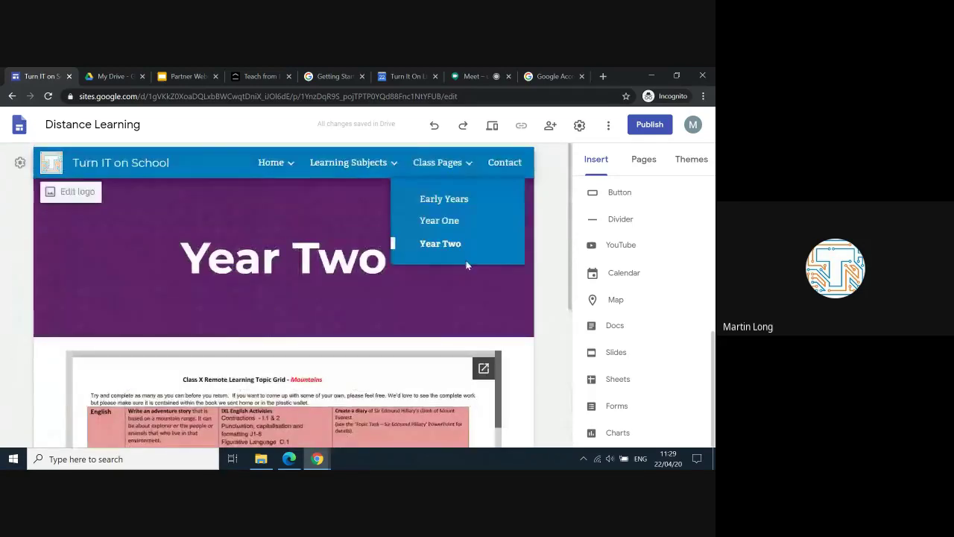
{"action": "scroll", "coordinate": [433, 360], "scroll_direction": "down", "scroll_amount": 5}
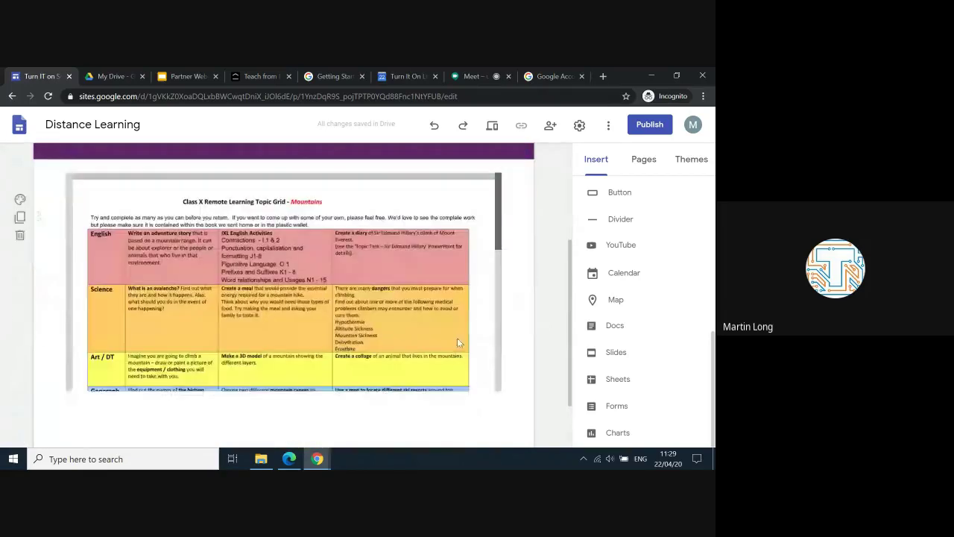
{"action": "scroll", "coordinate": [406, 333], "scroll_direction": "up", "scroll_amount": 4}
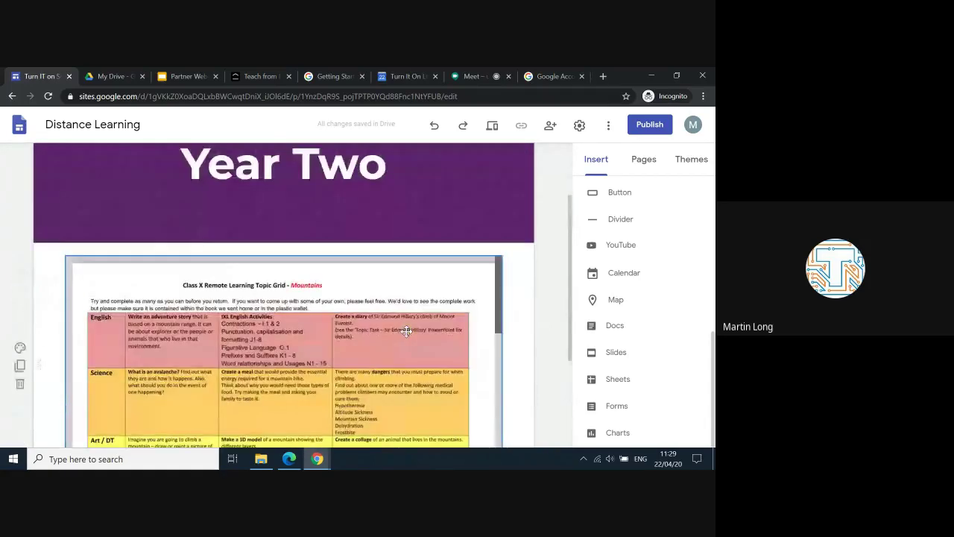
{"action": "scroll", "coordinate": [406, 331], "scroll_direction": "down", "scroll_amount": 2}
{"action": "scroll", "coordinate": [406, 330], "scroll_direction": "up", "scroll_amount": 3}
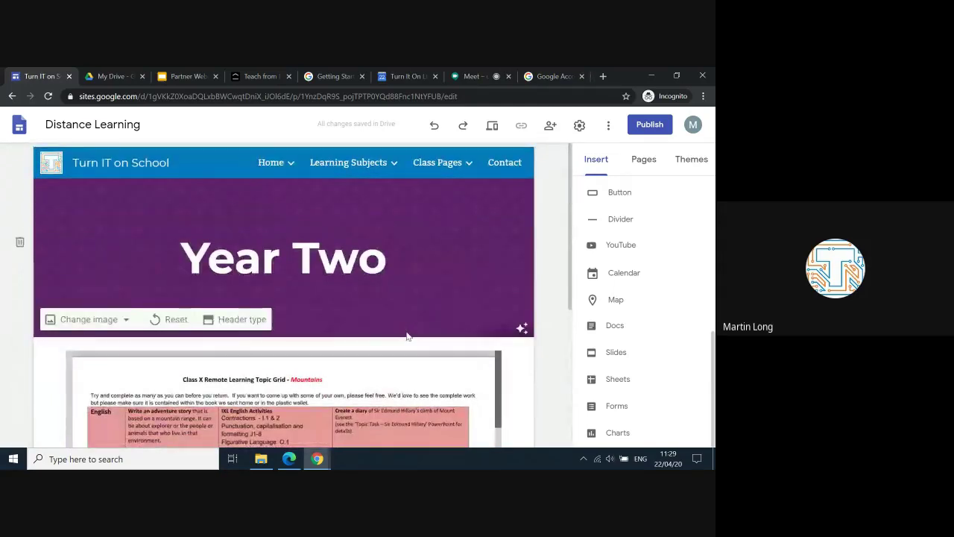
{"action": "scroll", "coordinate": [407, 336], "scroll_direction": "down", "scroll_amount": 4}
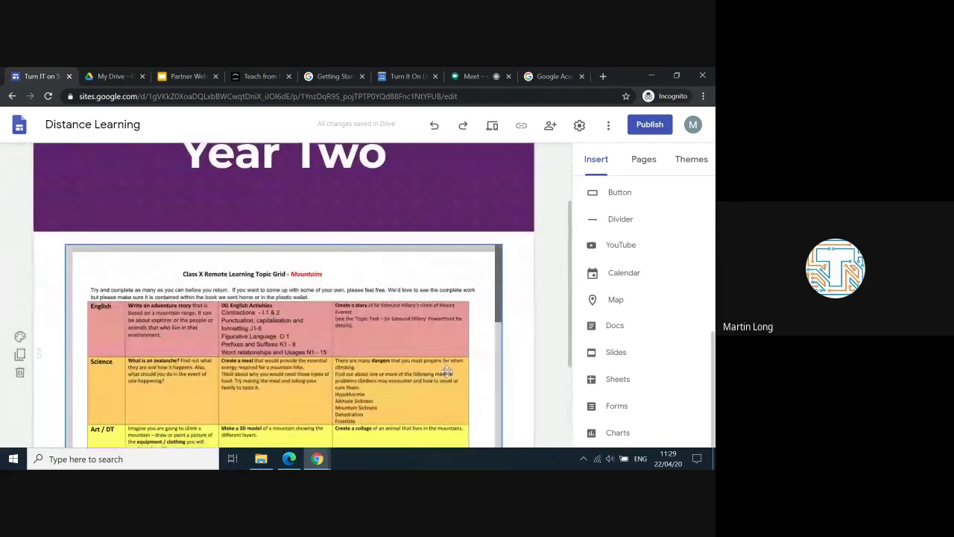
{"action": "scroll", "coordinate": [446, 369], "scroll_direction": "up", "scroll_amount": 4}
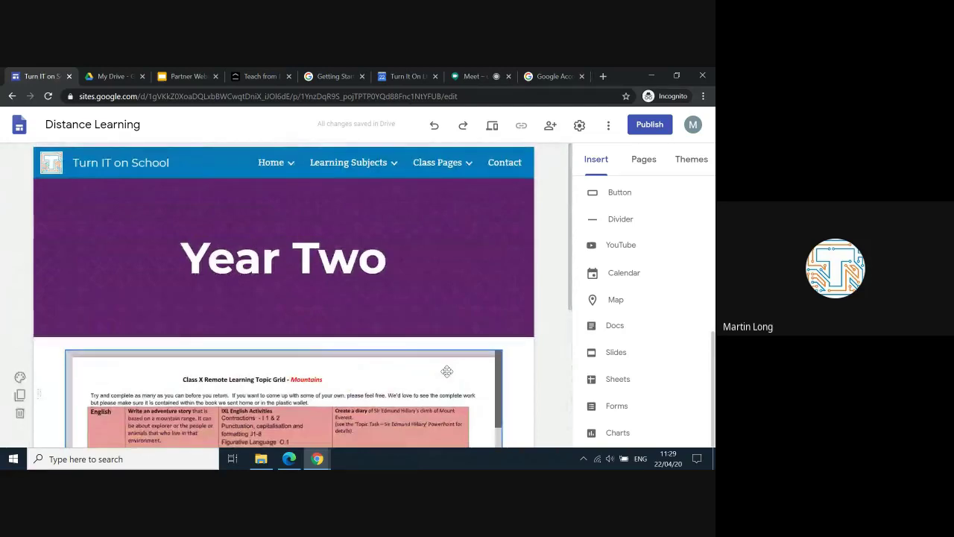
{"action": "scroll", "coordinate": [524, 394], "scroll_direction": "down", "scroll_amount": 2}
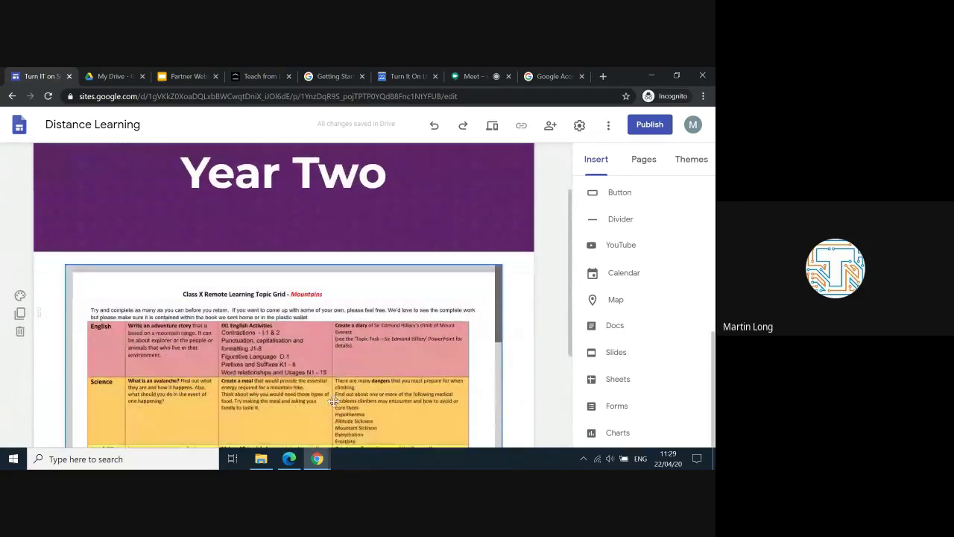
{"action": "scroll", "coordinate": [403, 278], "scroll_direction": "up", "scroll_amount": 2}
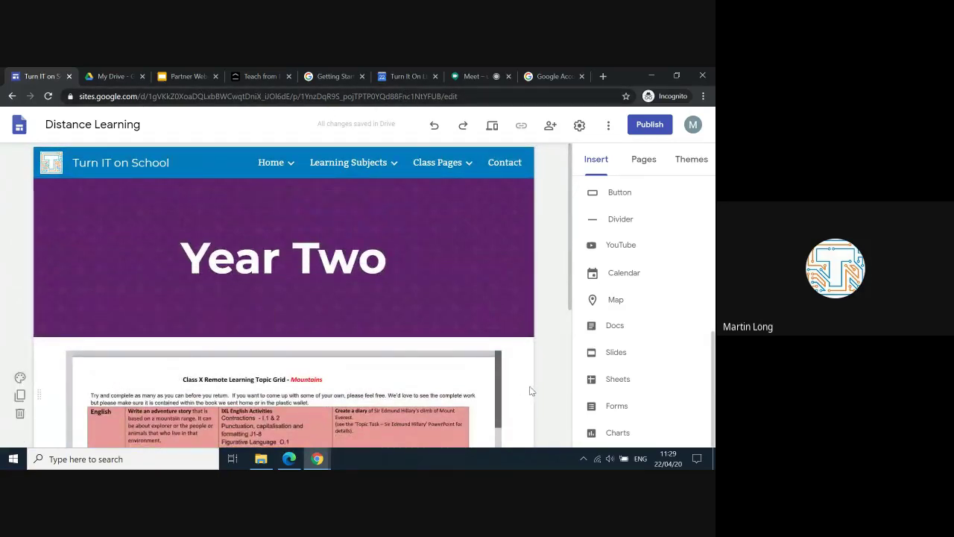
{"action": "scroll", "coordinate": [531, 391], "scroll_direction": "down", "scroll_amount": 1}
{"action": "scroll", "coordinate": [531, 391], "scroll_direction": "down", "scroll_amount": 1}
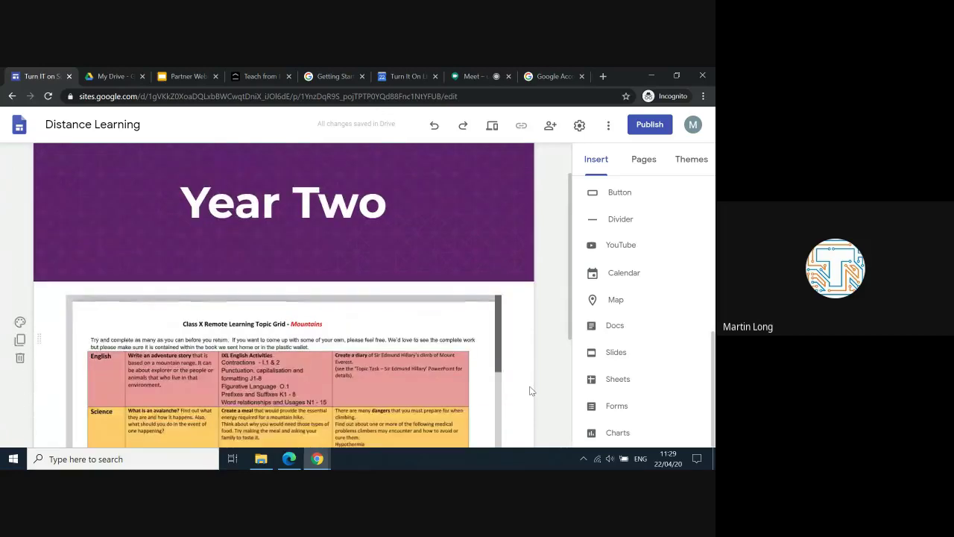
{"action": "scroll", "coordinate": [531, 390], "scroll_direction": "up", "scroll_amount": 1}
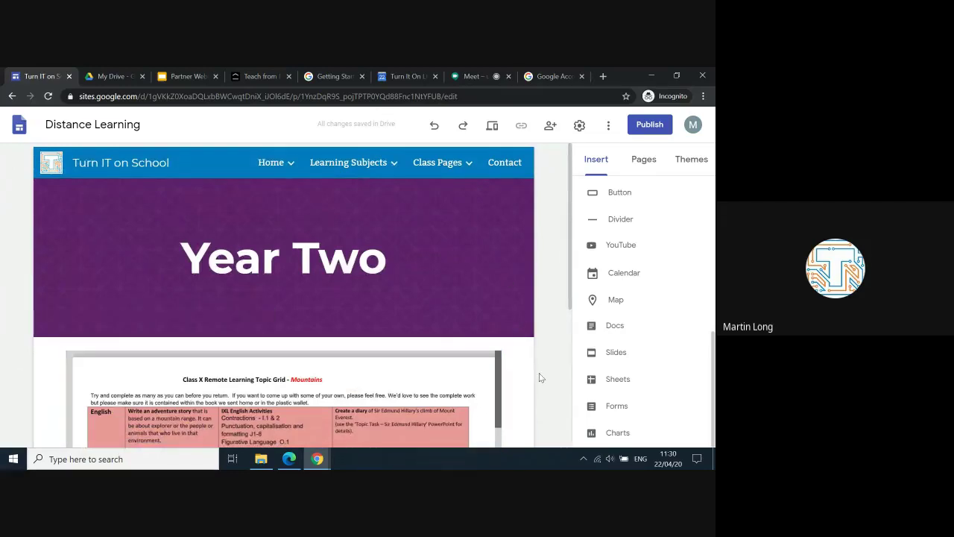
Step: Return to the top of the Home page and show the Learning Subjects dropdown
{"action": "mouse_move", "coordinate": [291, 177]}
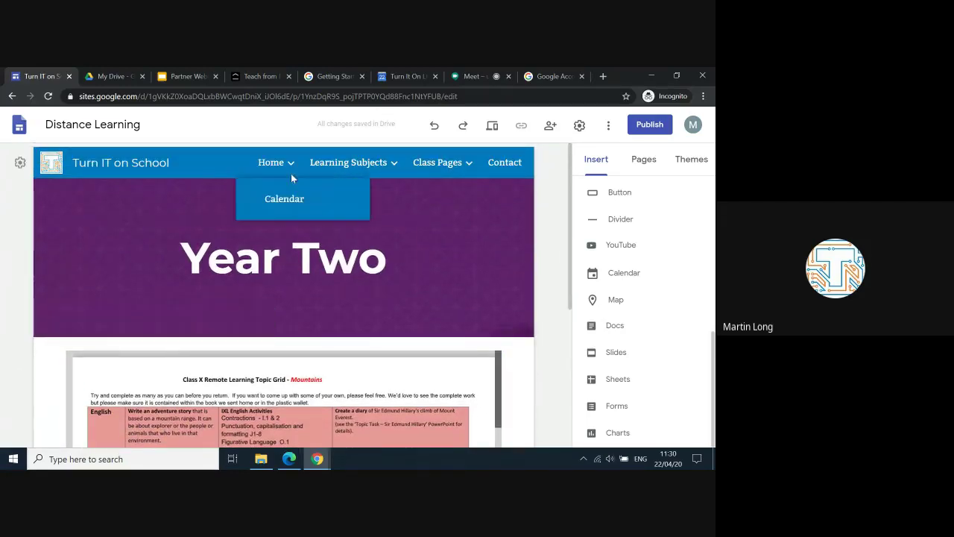
{"action": "left_click", "coordinate": [272, 163]}
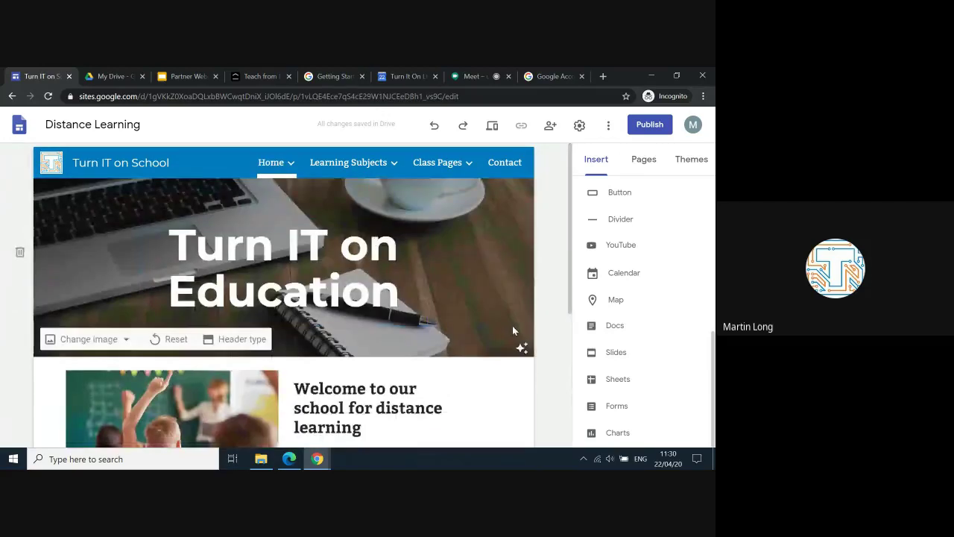
{"action": "scroll", "coordinate": [512, 330], "scroll_direction": "down", "scroll_amount": 3}
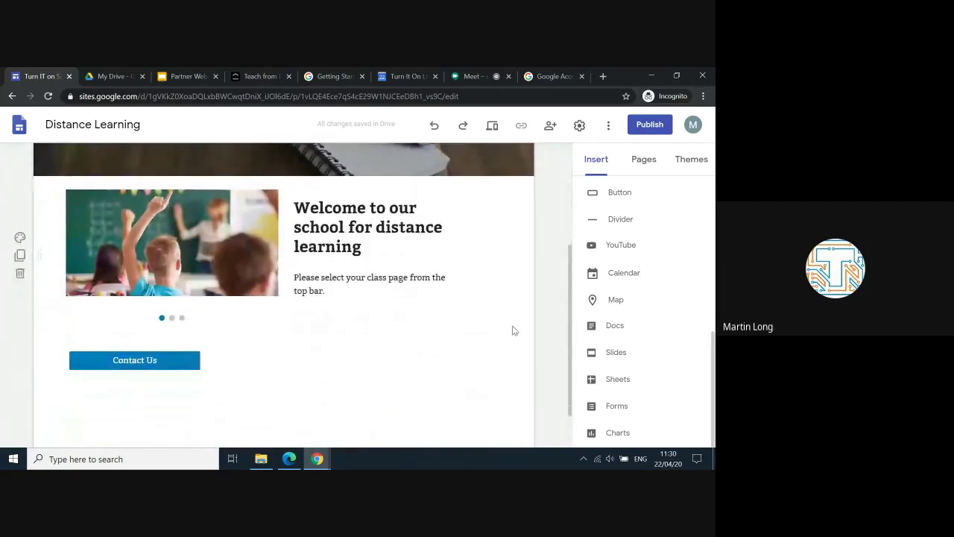
{"action": "scroll", "coordinate": [631, 377], "scroll_direction": "up", "scroll_amount": 5}
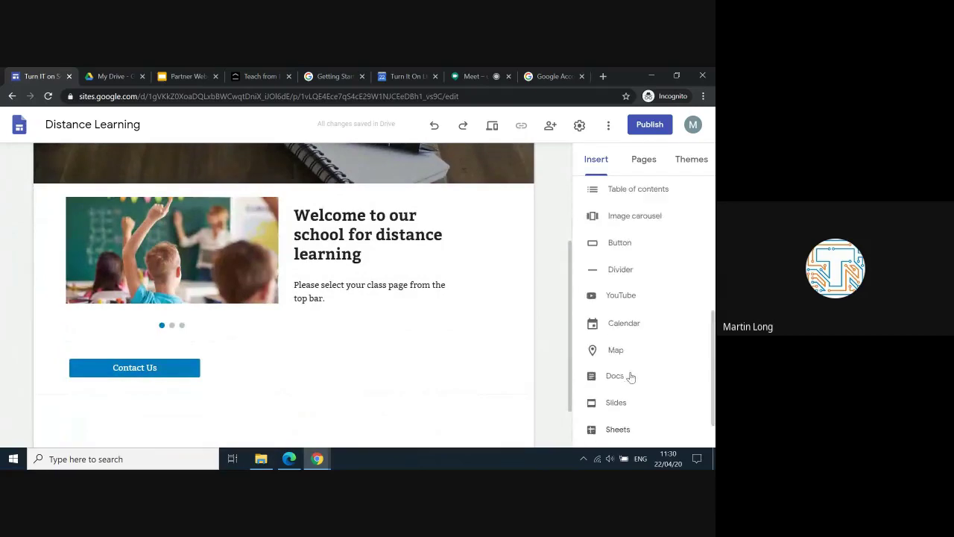
{"action": "scroll", "coordinate": [630, 378], "scroll_direction": "up", "scroll_amount": 5}
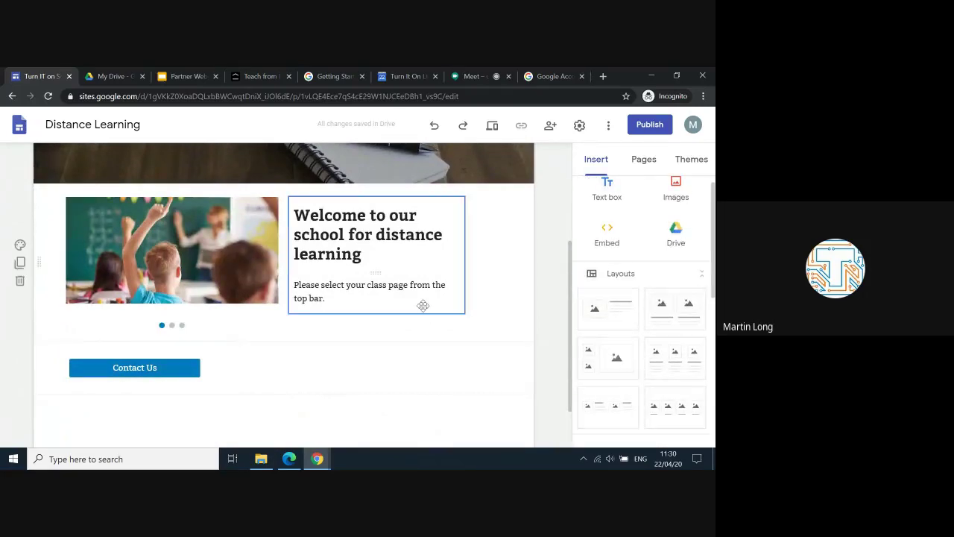
{"action": "scroll", "coordinate": [423, 307], "scroll_direction": "up", "scroll_amount": 2}
{"action": "scroll", "coordinate": [423, 307], "scroll_direction": "up", "scroll_amount": 1}
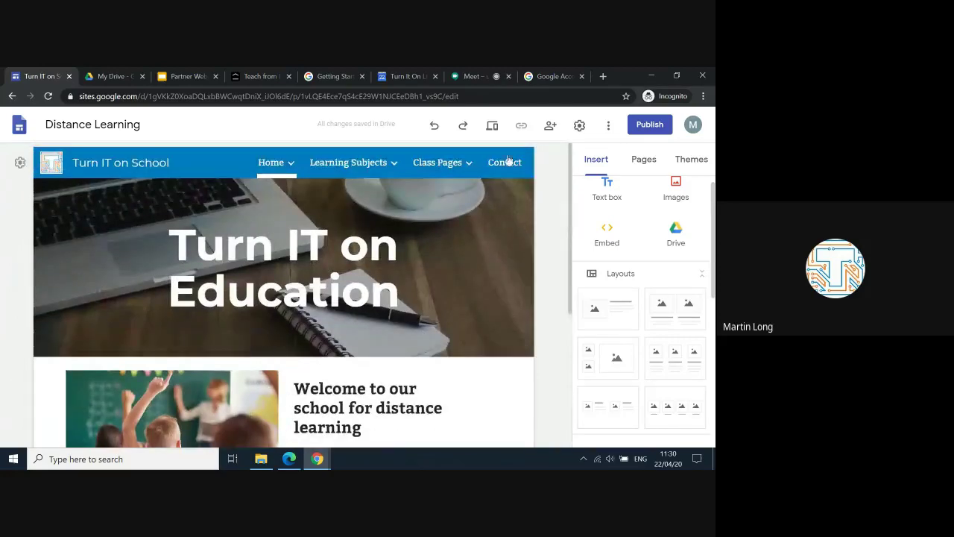
{"action": "mouse_move", "coordinate": [453, 170]}
{"action": "mouse_move", "coordinate": [372, 166]}
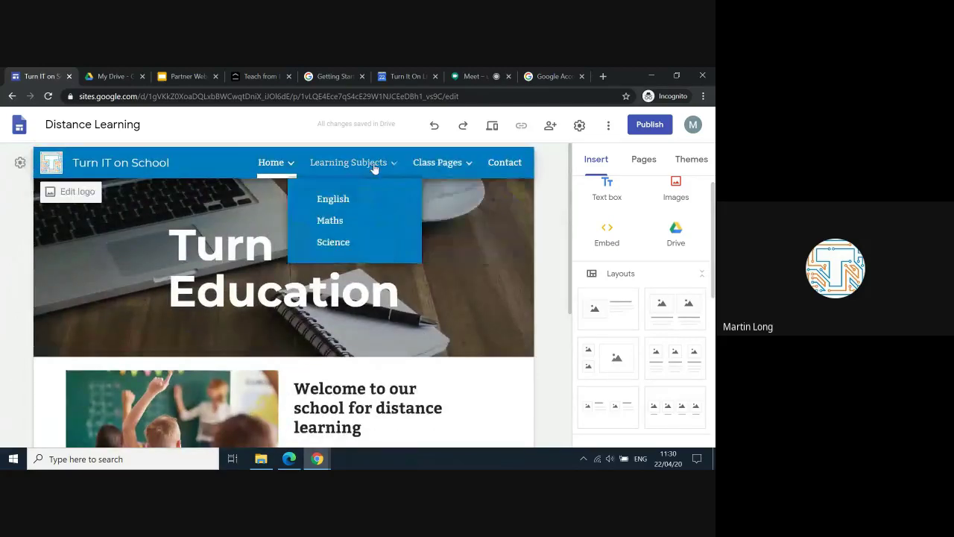
Step: Open the English subject page and add an image-and-text layout section
{"action": "left_click", "coordinate": [333, 199]}
{"action": "scroll", "coordinate": [404, 350], "scroll_direction": "down", "scroll_amount": 1}
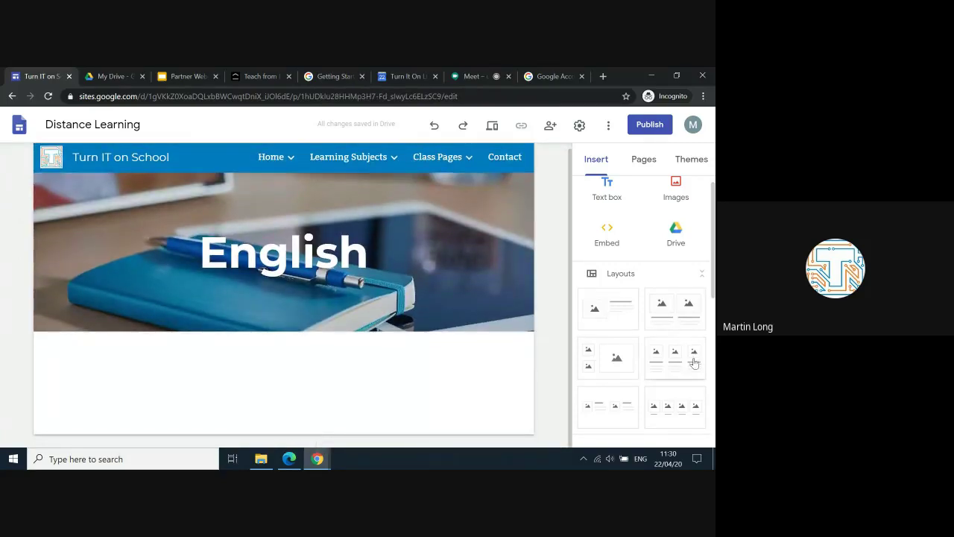
{"action": "scroll", "coordinate": [693, 362], "scroll_direction": "down", "scroll_amount": 2}
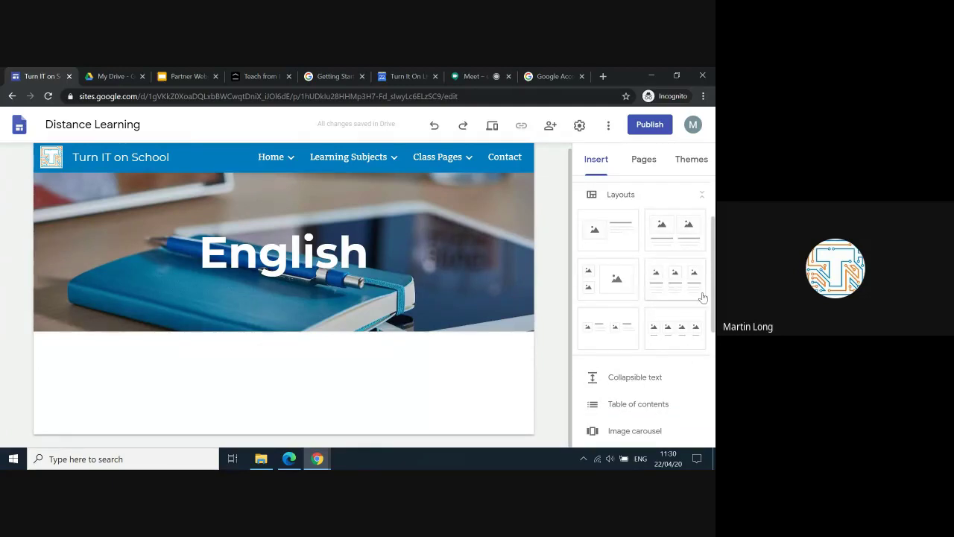
{"action": "left_click", "coordinate": [614, 240]}
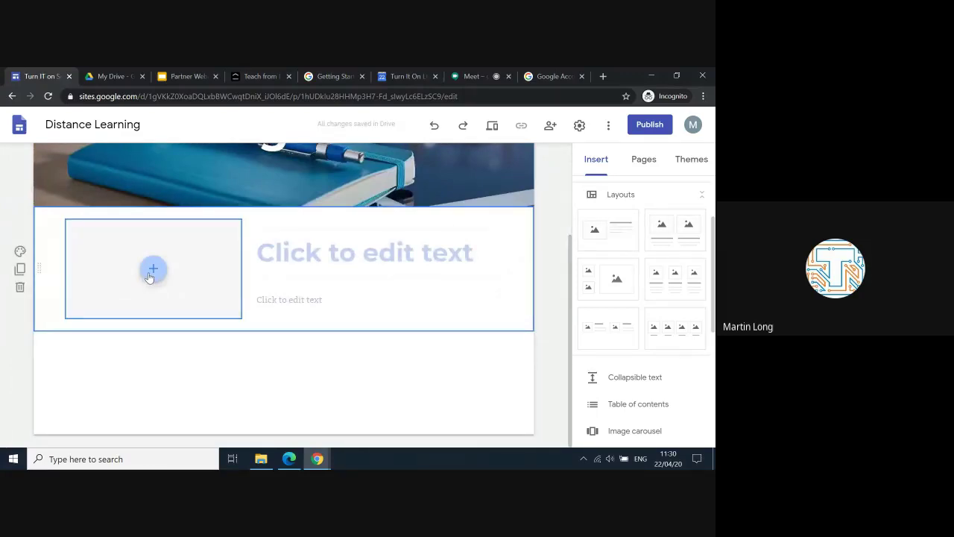
Step: Inspect the section's image and text placeholders, then add a three-column image-and-text layout
{"action": "left_click", "coordinate": [150, 273]}
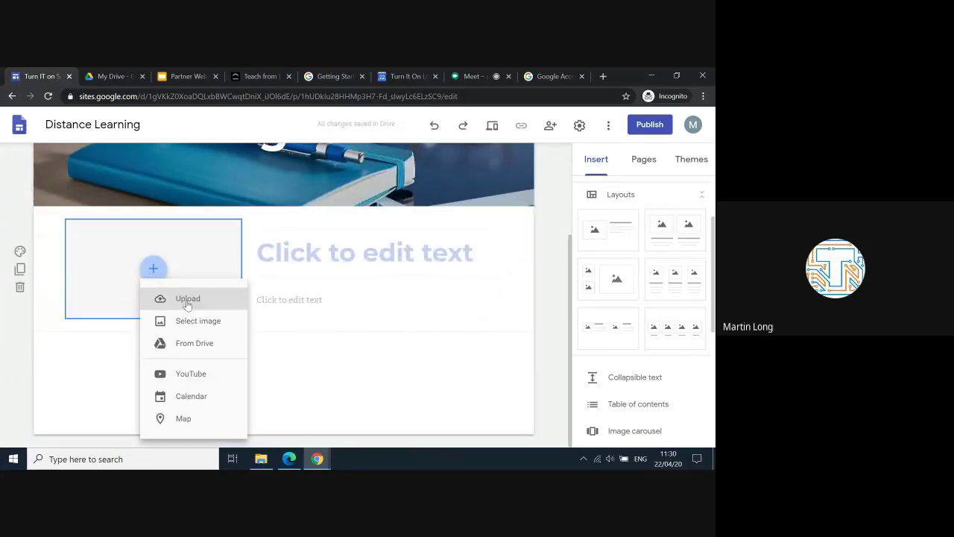
{"action": "left_click", "coordinate": [334, 266]}
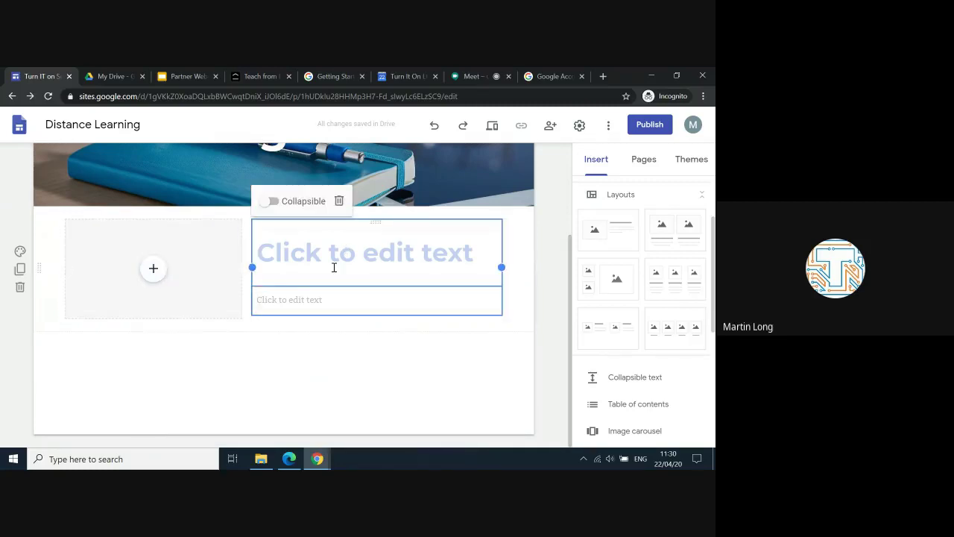
{"action": "left_click", "coordinate": [319, 300]}
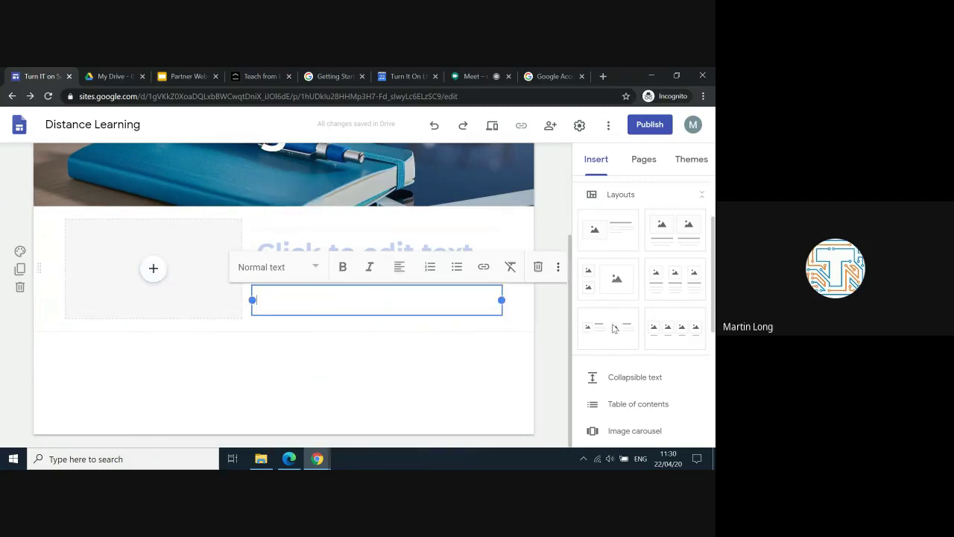
{"action": "scroll", "coordinate": [633, 427], "scroll_direction": "down", "scroll_amount": 1}
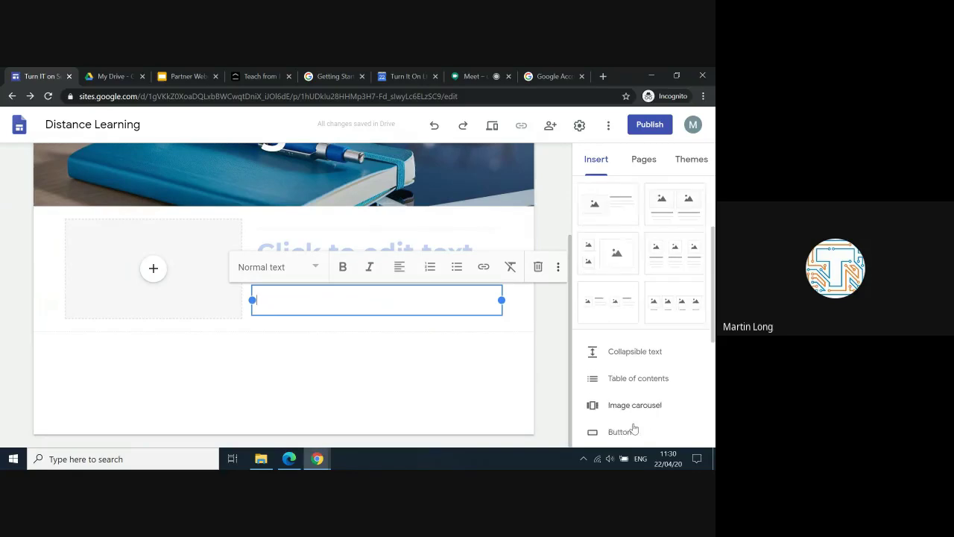
{"action": "scroll", "coordinate": [633, 426], "scroll_direction": "down", "scroll_amount": 1}
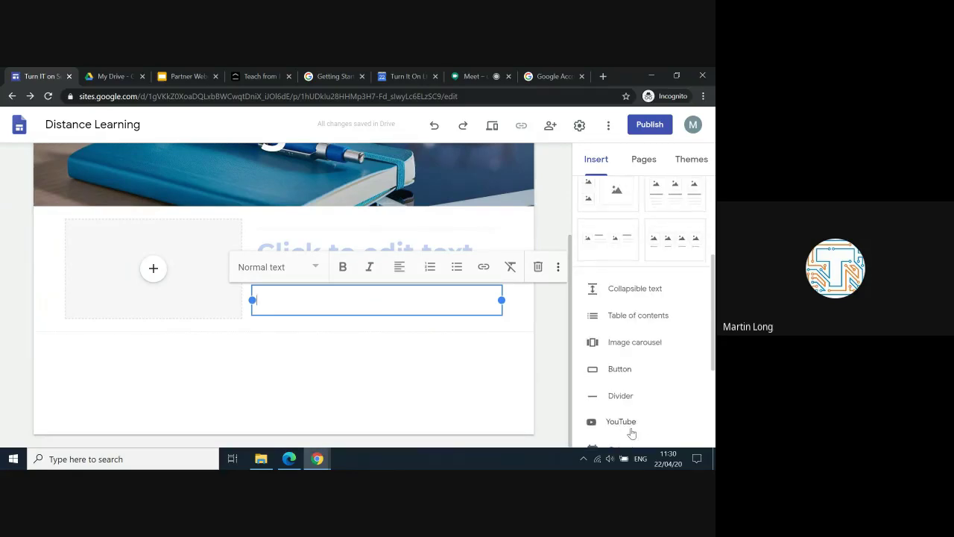
{"action": "scroll", "coordinate": [630, 299], "scroll_direction": "up", "scroll_amount": 3}
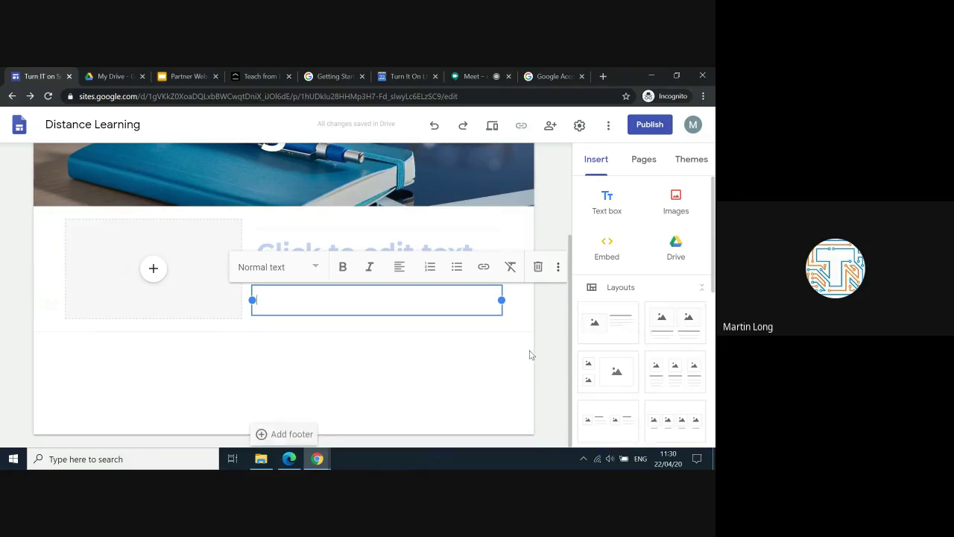
{"action": "left_click", "coordinate": [434, 336]}
{"action": "left_click", "coordinate": [464, 250]}
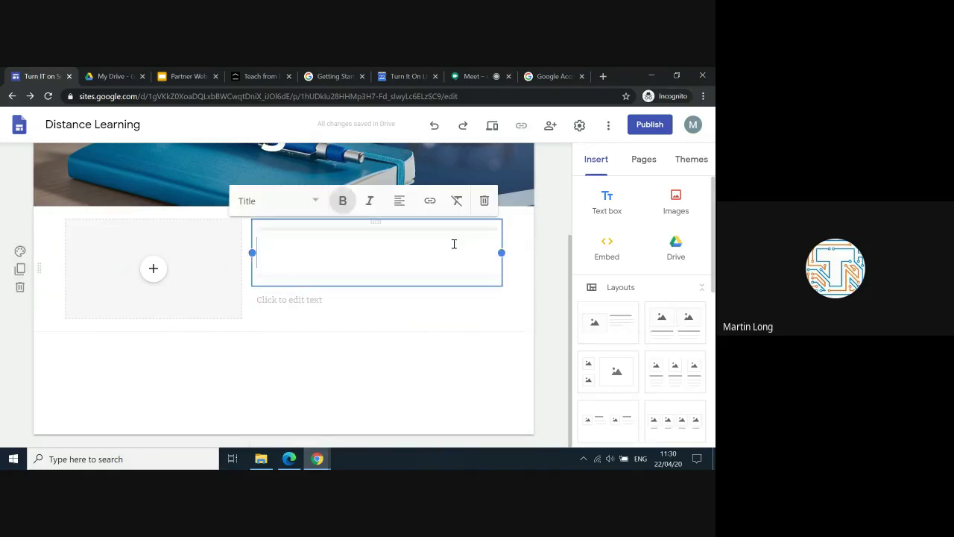
{"action": "left_click", "coordinate": [381, 363]}
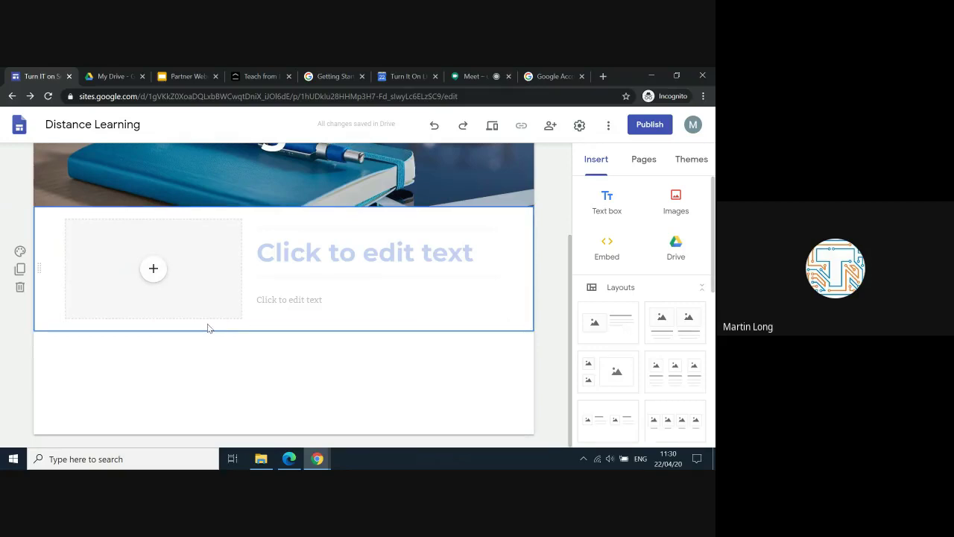
{"action": "left_click", "coordinate": [673, 373]}
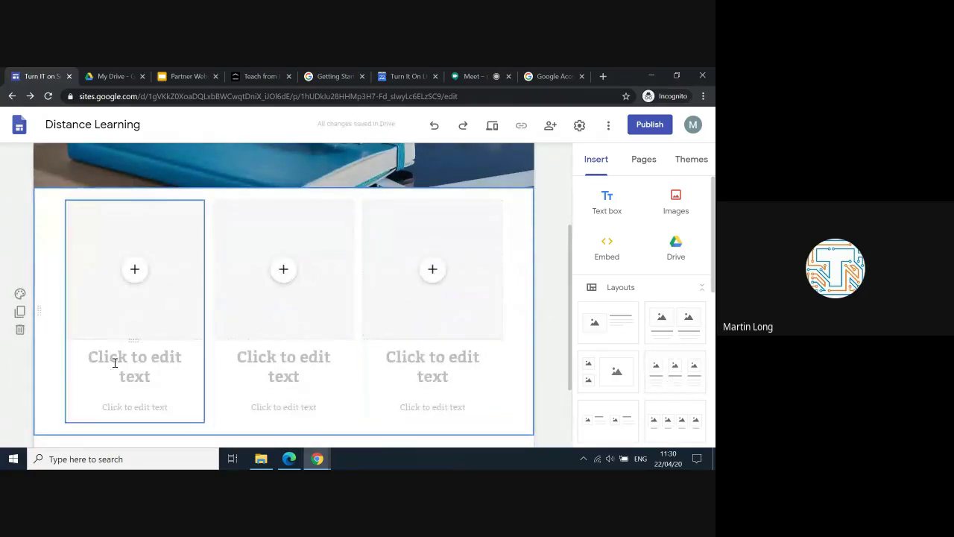
{"action": "left_click", "coordinate": [21, 294]}
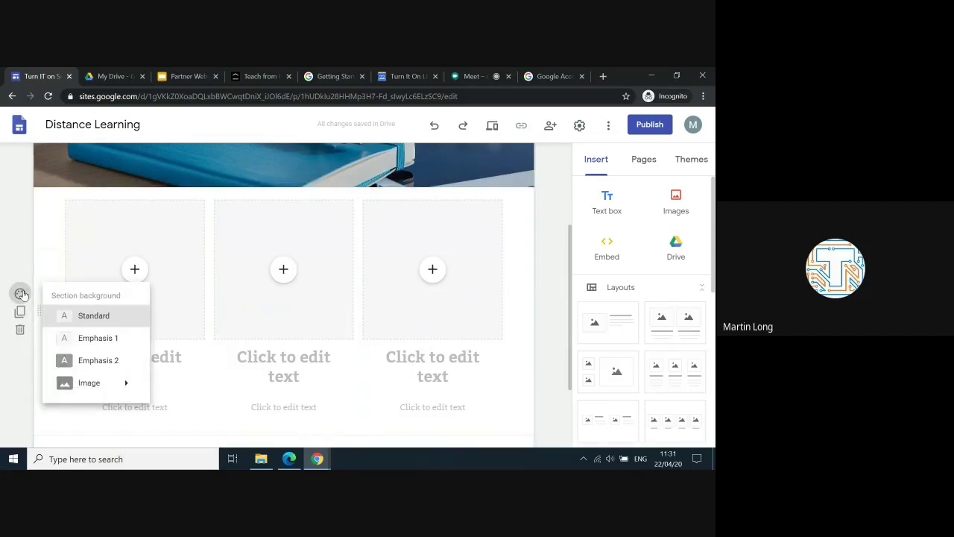
{"action": "mouse_move", "coordinate": [119, 394]}
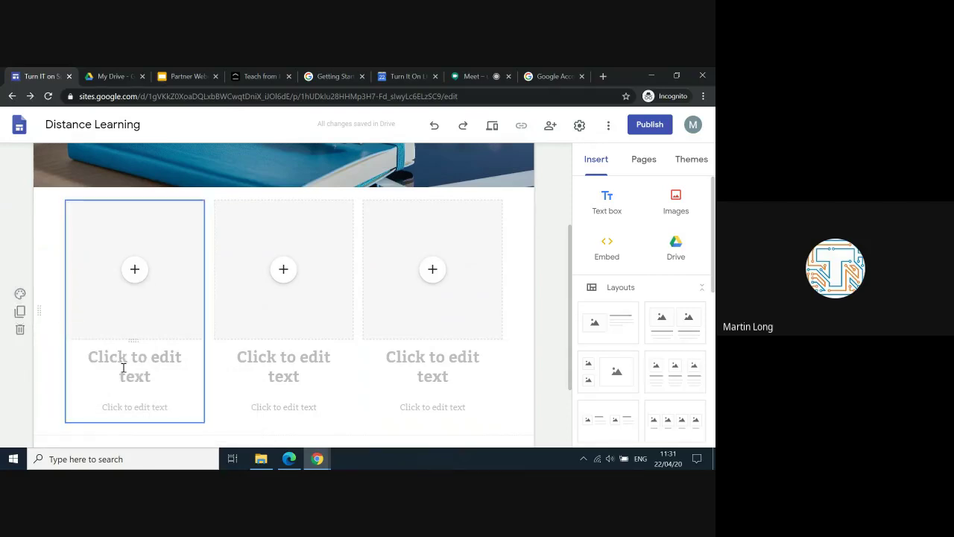
{"action": "scroll", "coordinate": [138, 372], "scroll_direction": "down", "scroll_amount": 1}
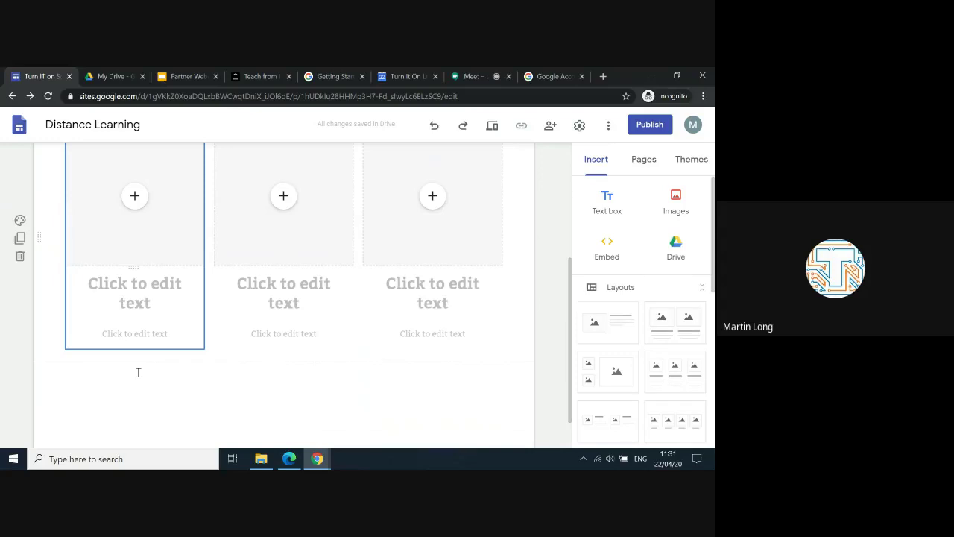
{"action": "scroll", "coordinate": [138, 372], "scroll_direction": "down", "scroll_amount": 1}
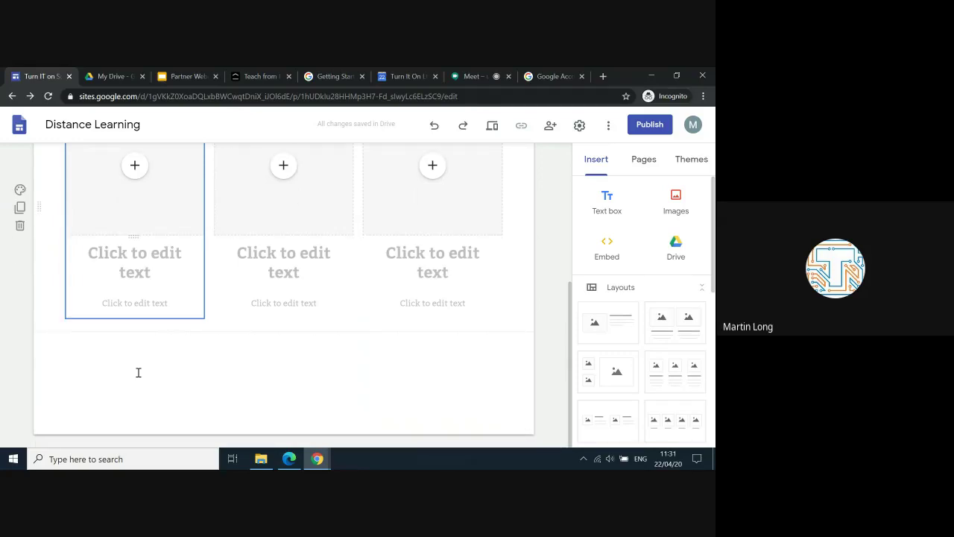
{"action": "scroll", "coordinate": [138, 372], "scroll_direction": "up", "scroll_amount": 1}
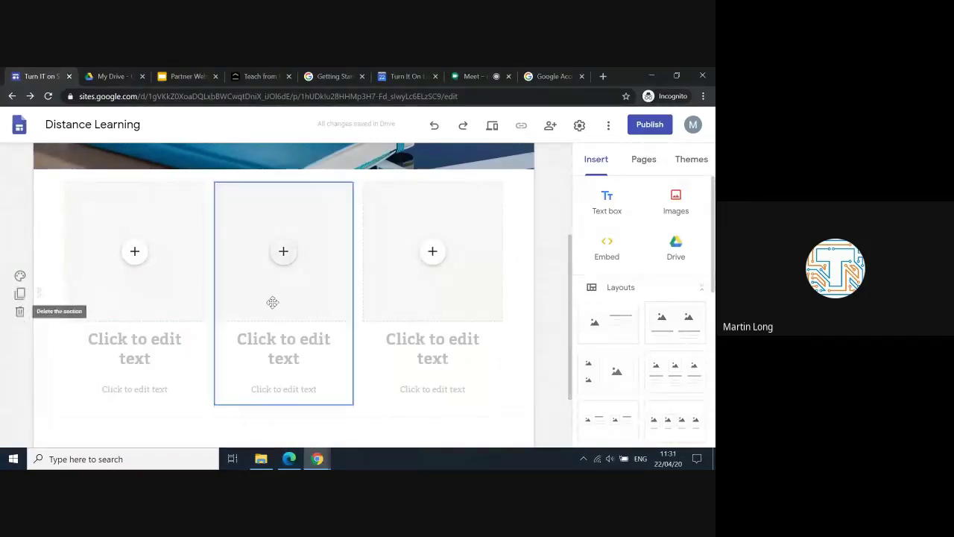
{"action": "scroll", "coordinate": [272, 301], "scroll_direction": "up", "scroll_amount": 3}
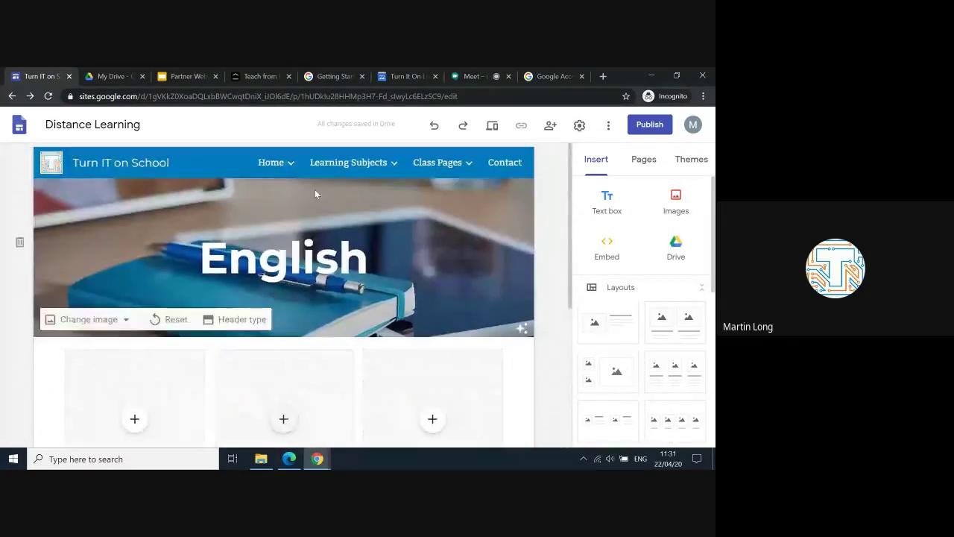
{"action": "left_click", "coordinate": [274, 163]}
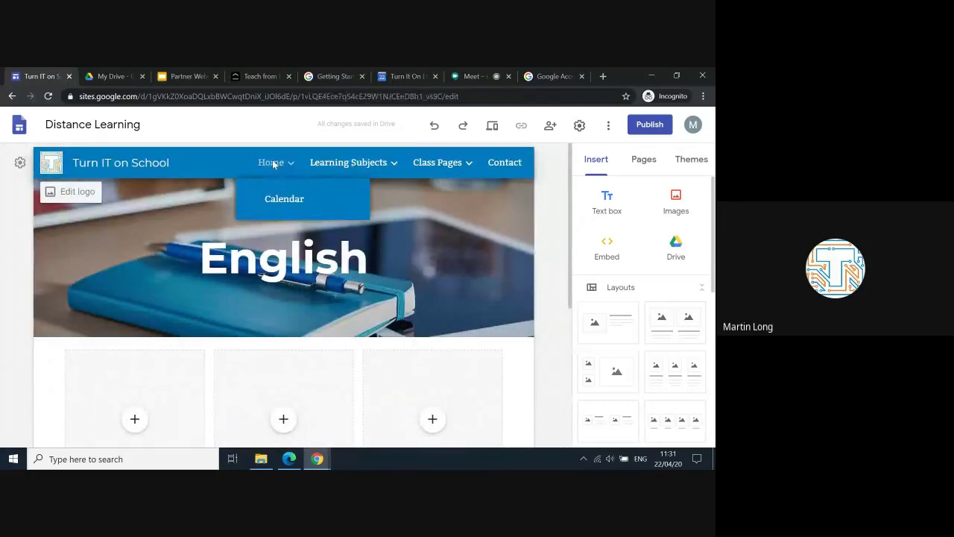
{"action": "scroll", "coordinate": [454, 388], "scroll_direction": "down", "scroll_amount": 2}
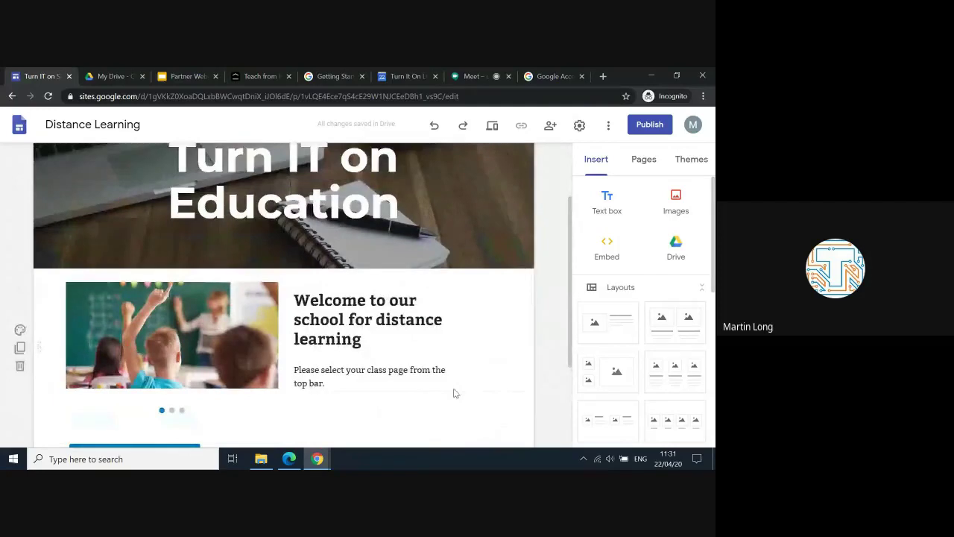
{"action": "scroll", "coordinate": [455, 393], "scroll_direction": "up", "scroll_amount": 2}
{"action": "mouse_move", "coordinate": [440, 172]}
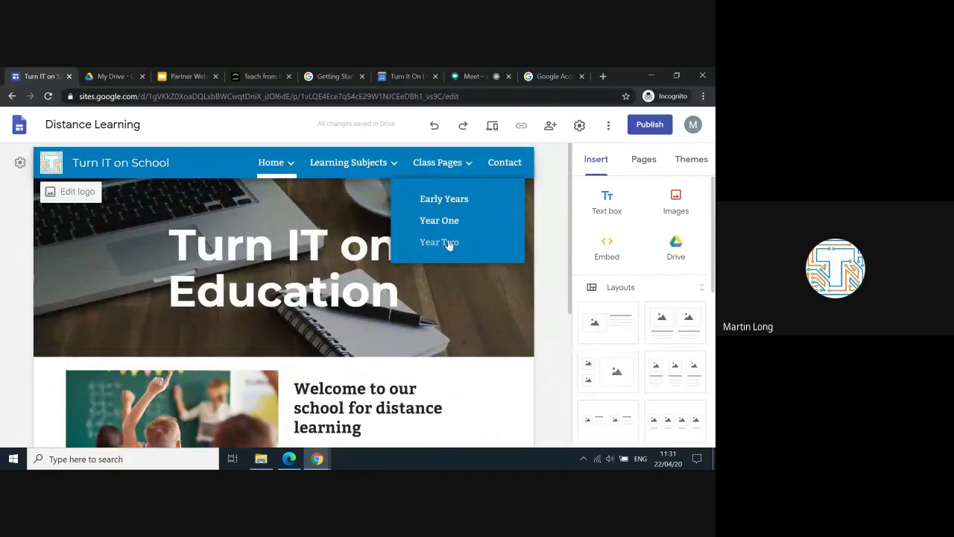
{"action": "mouse_move", "coordinate": [264, 173]}
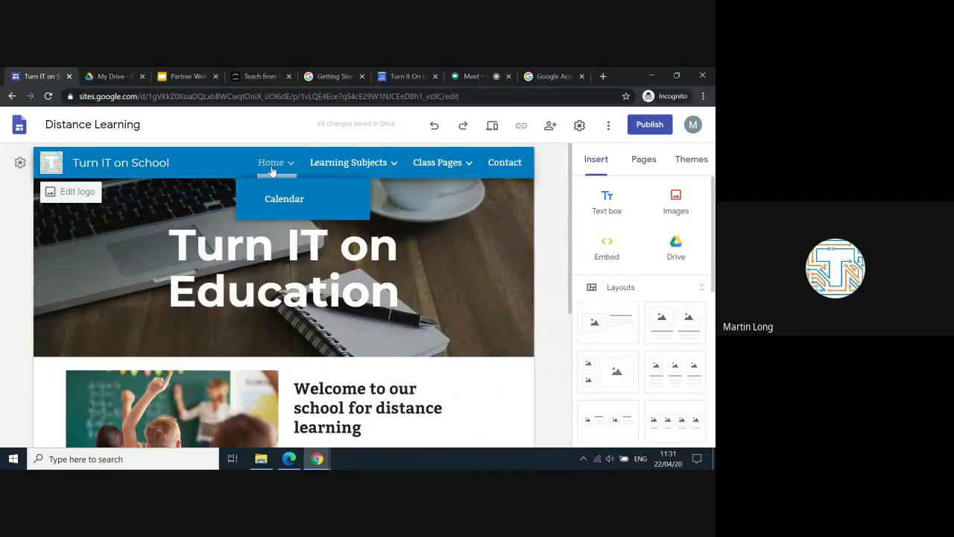
{"action": "mouse_move", "coordinate": [392, 163]}
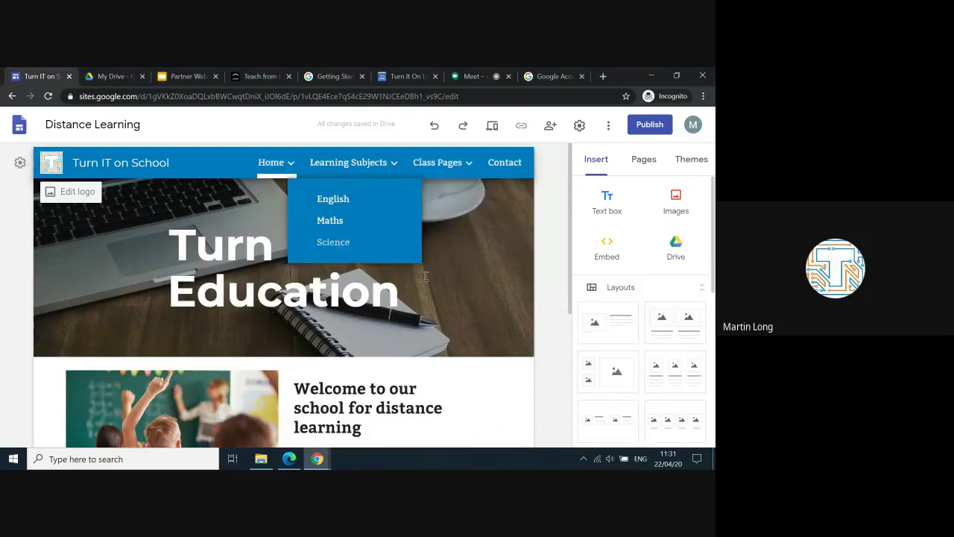
{"action": "scroll", "coordinate": [552, 308], "scroll_direction": "down", "scroll_amount": 3}
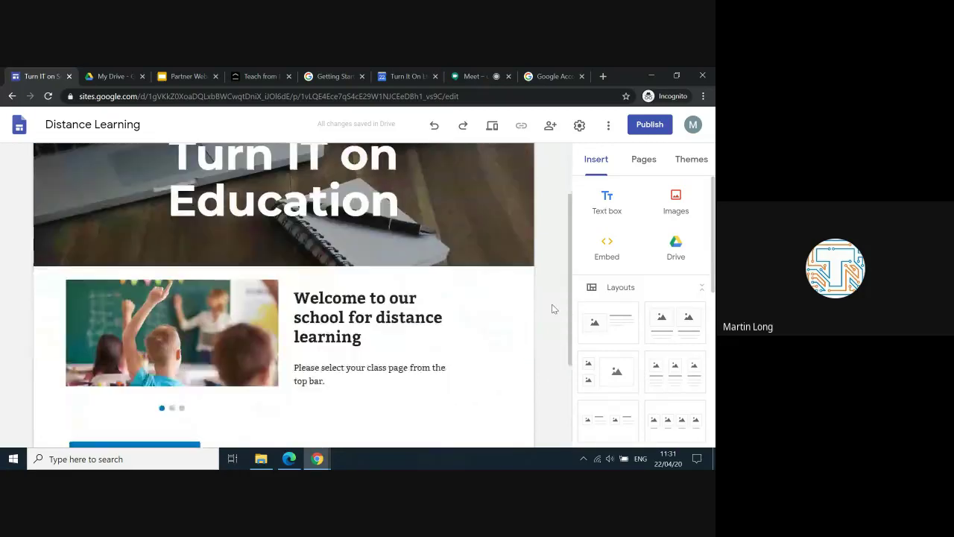
{"action": "scroll", "coordinate": [552, 309], "scroll_direction": "up", "scroll_amount": 2}
{"action": "scroll", "coordinate": [553, 309], "scroll_direction": "up", "scroll_amount": 1}
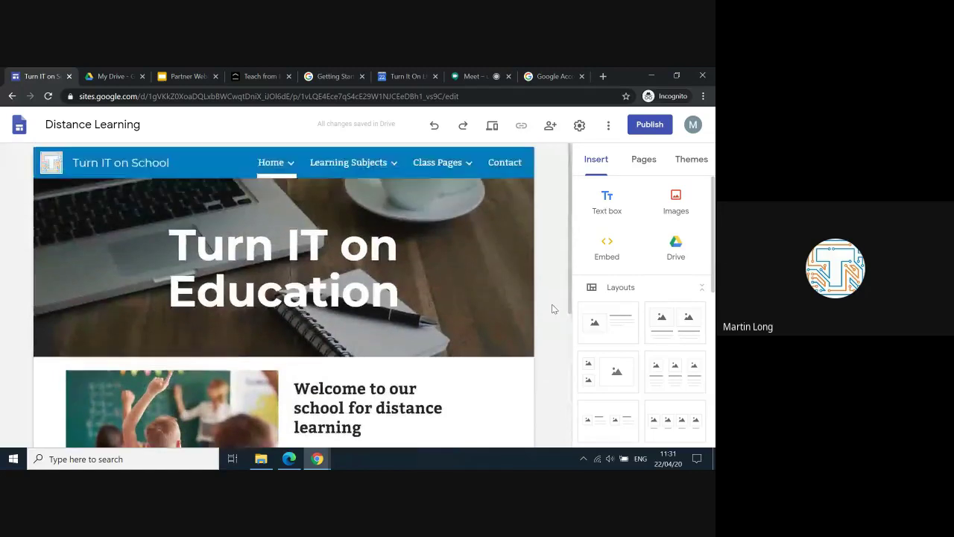
{"action": "scroll", "coordinate": [569, 316], "scroll_direction": "down", "scroll_amount": 1}
{"action": "scroll", "coordinate": [569, 316], "scroll_direction": "down", "scroll_amount": 2}
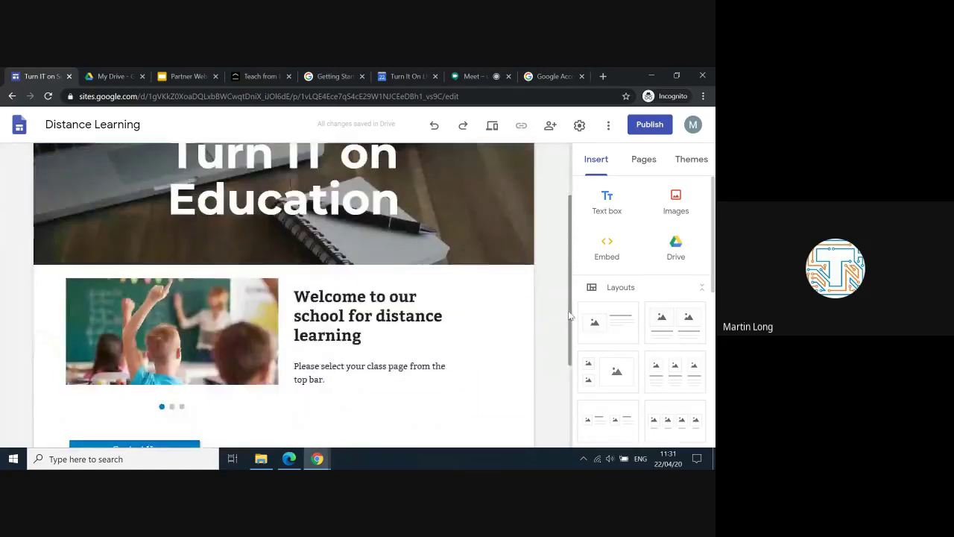
{"action": "scroll", "coordinate": [569, 316], "scroll_direction": "up", "scroll_amount": 3}
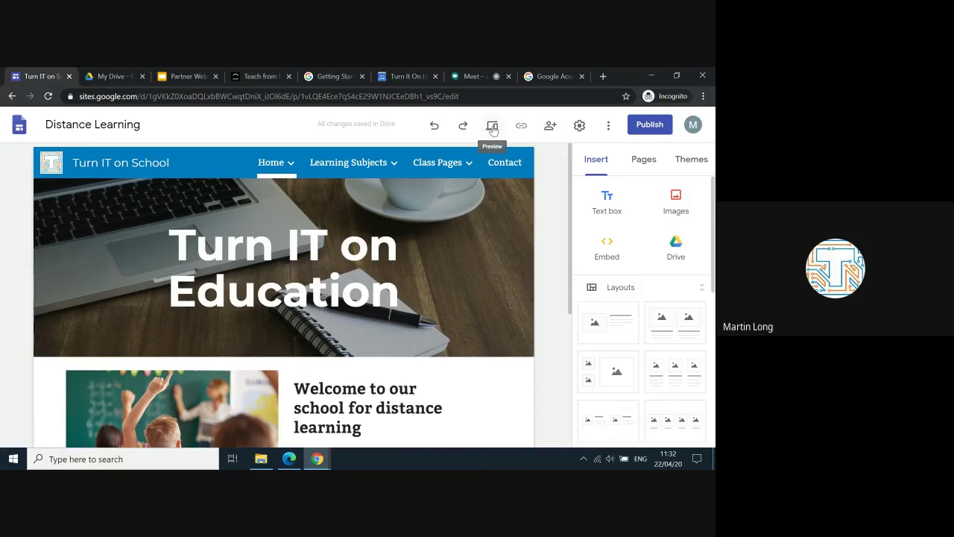
Step: In the site's sharing settings, add the colleague as an invitee from the name suggestions
{"action": "left_click", "coordinate": [551, 128]}
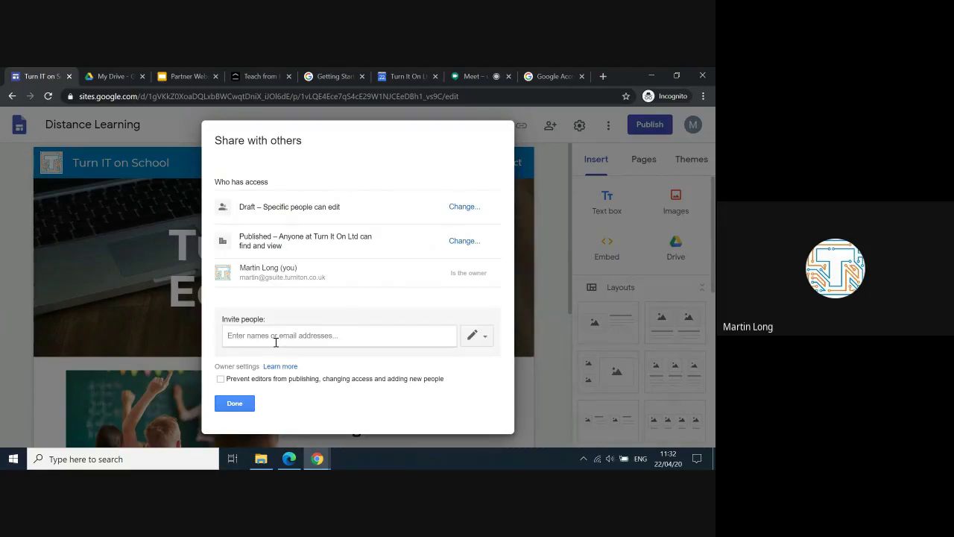
{"action": "left_click", "coordinate": [252, 339]}
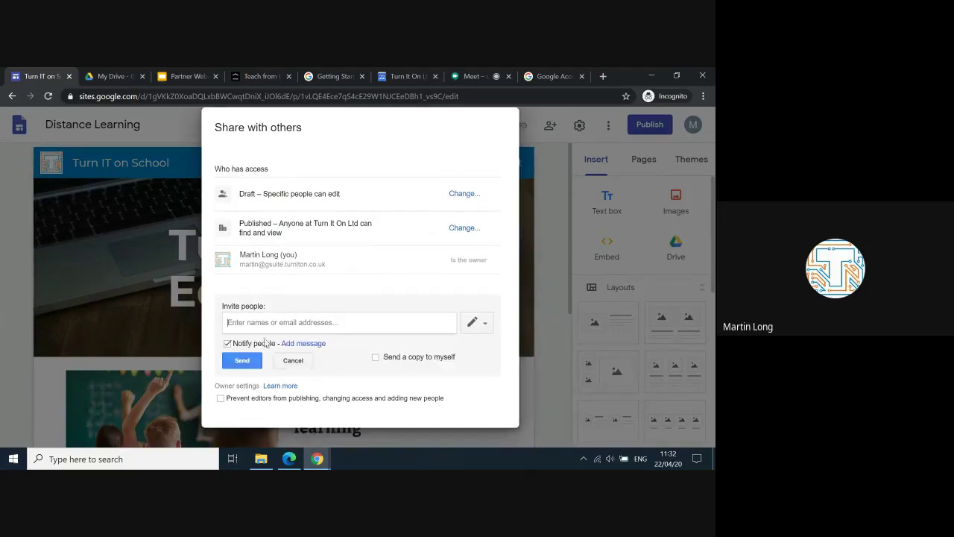
{"action": "type", "text": "patti"}
{"action": "key", "text": "BackSpace"}
{"action": "key", "text": "BackSpace"}
{"action": "key", "text": "BackSpace"}
{"action": "key", "text": "BackSpace"}
{"action": "key", "text": "BackSpace"}
{"action": "type", "text": "da"}
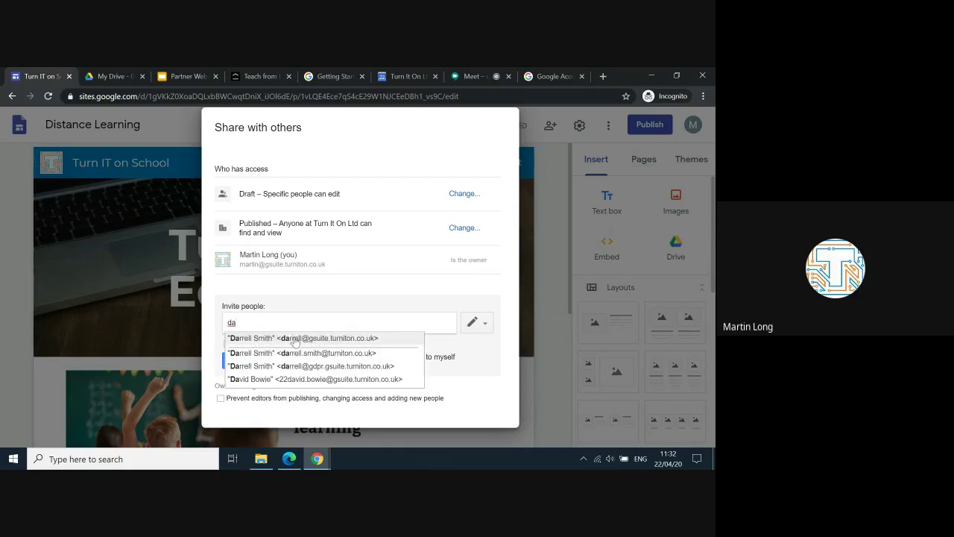
{"action": "left_click", "coordinate": [296, 337]}
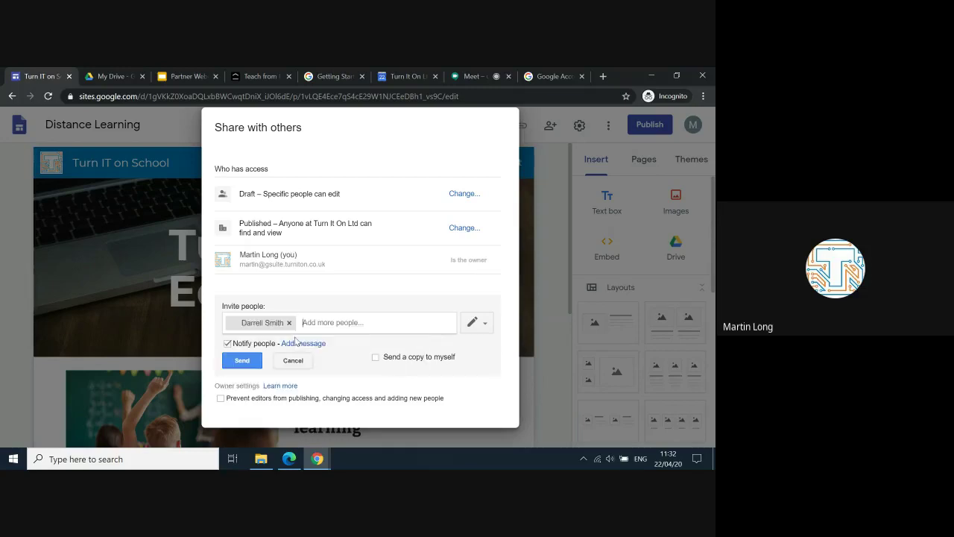
Step: Set the colleague's access level to Can edit
{"action": "left_click", "coordinate": [485, 330]}
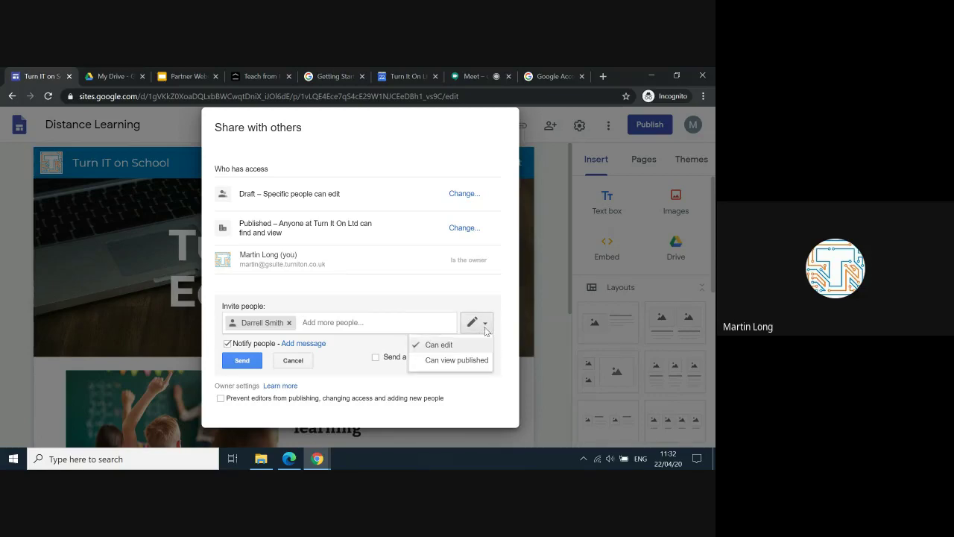
{"action": "left_click", "coordinate": [453, 362]}
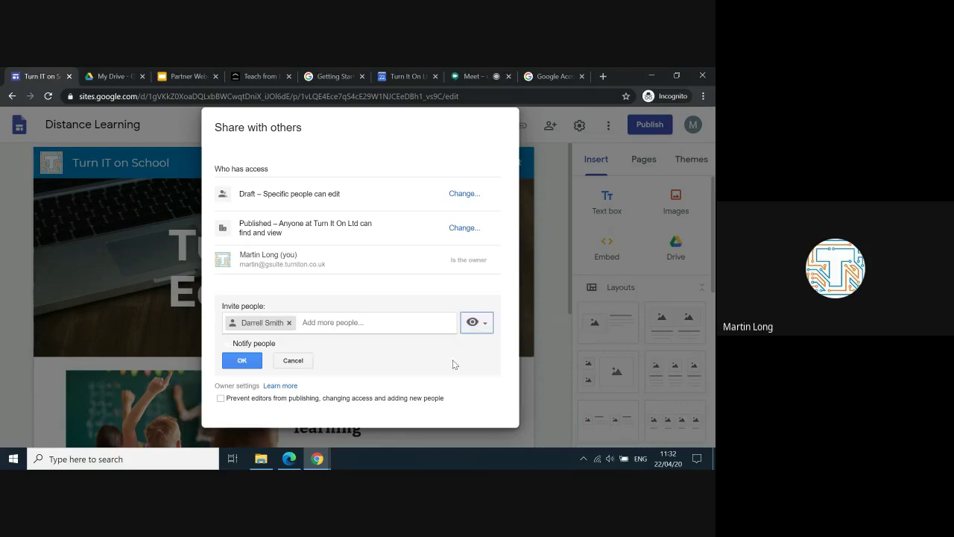
{"action": "left_click", "coordinate": [488, 324]}
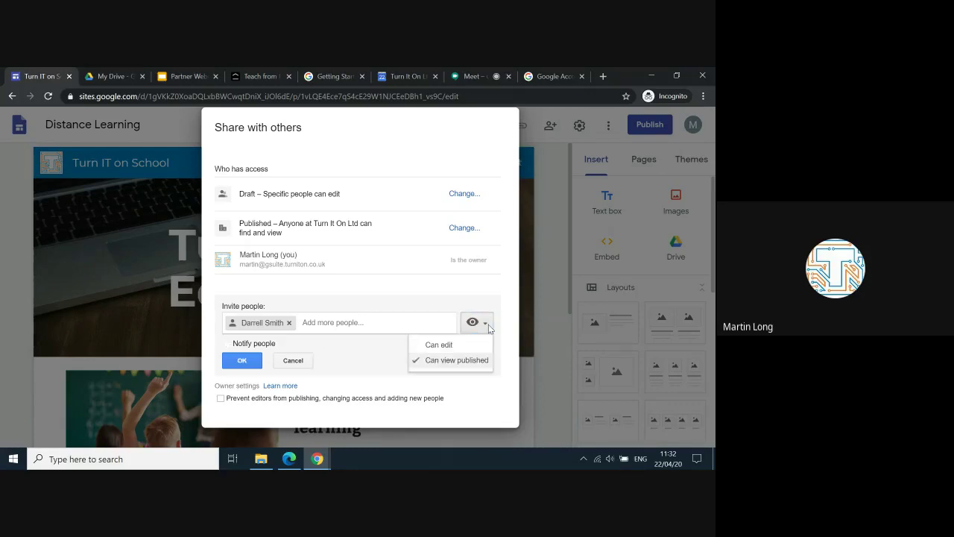
{"action": "left_click", "coordinate": [489, 324]}
{"action": "left_click", "coordinate": [488, 324]}
{"action": "left_click", "coordinate": [440, 344]}
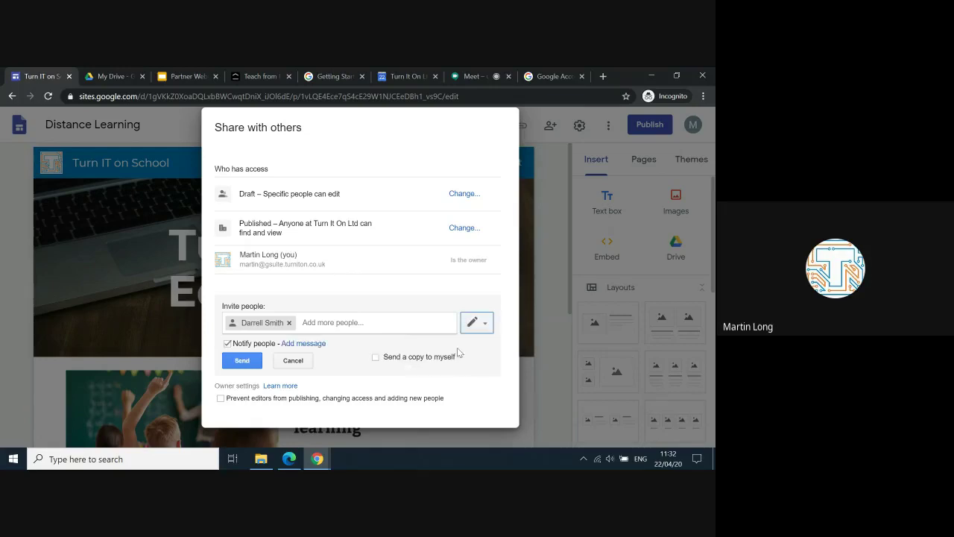
{"action": "left_click", "coordinate": [489, 328]}
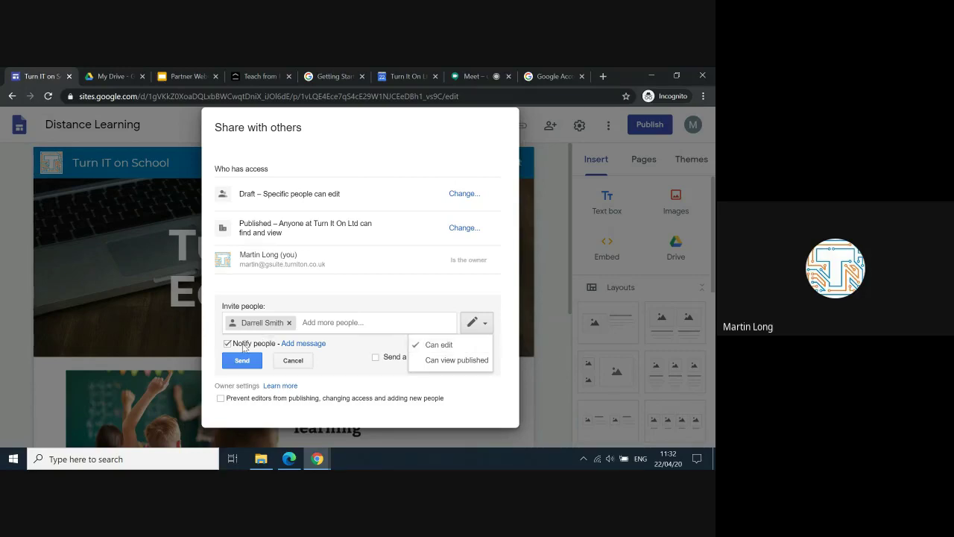
{"action": "left_click", "coordinate": [213, 353]}
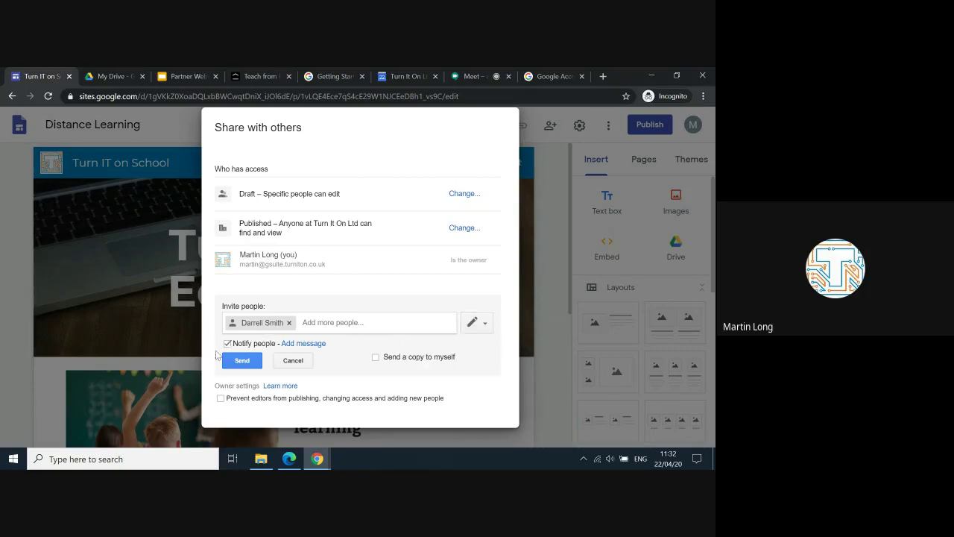
Step: Tick Send a copy to myself, keep editors able to publish and share, and send the invitation
{"action": "left_click", "coordinate": [377, 358]}
{"action": "left_click", "coordinate": [221, 400]}
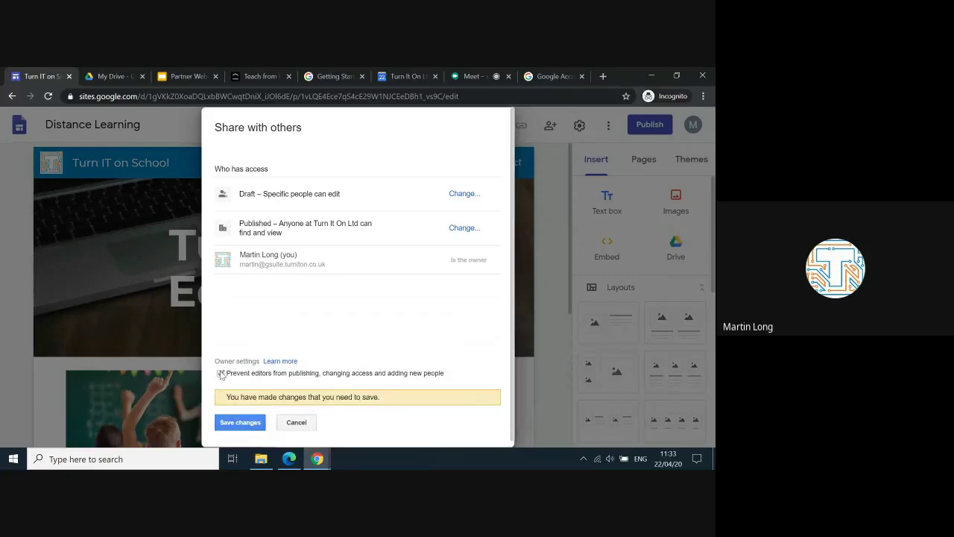
{"action": "left_click", "coordinate": [221, 373]}
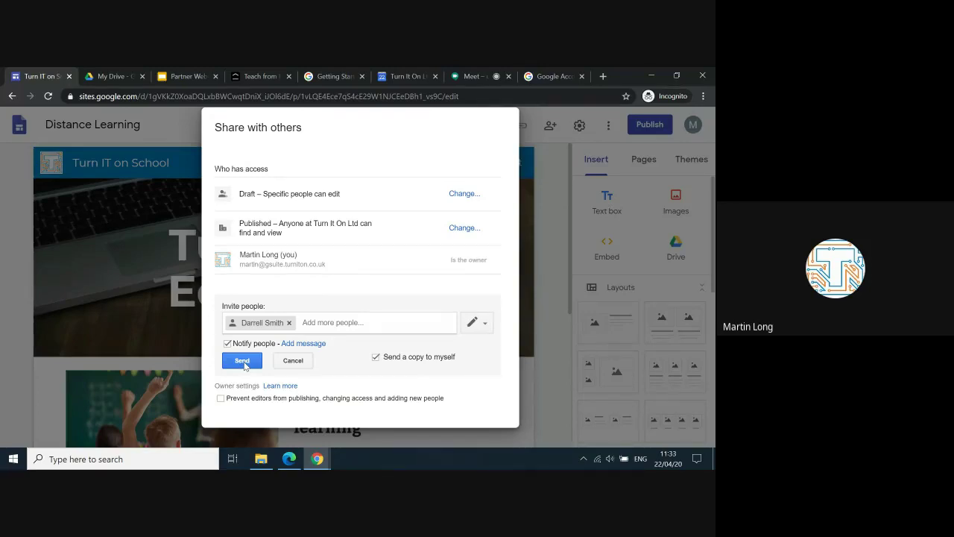
{"action": "left_click", "coordinate": [488, 327]}
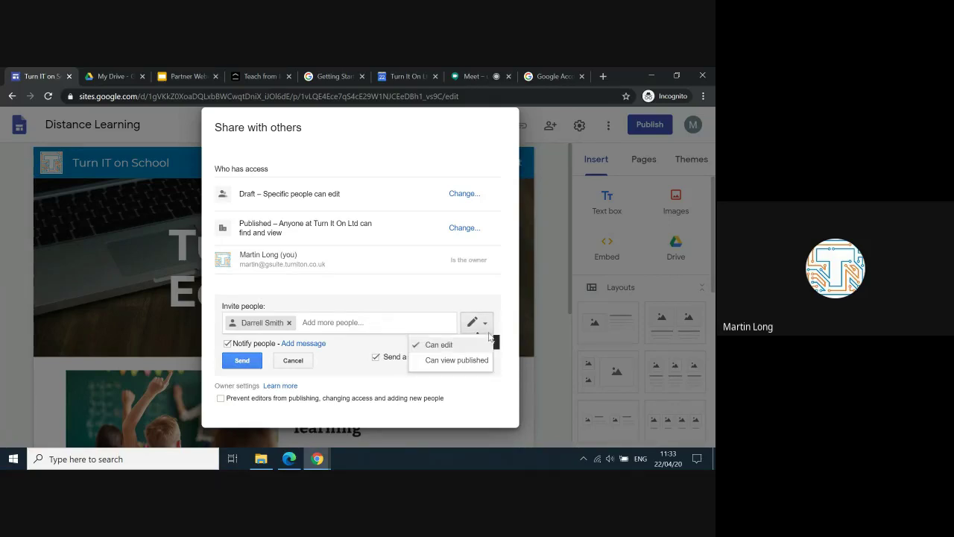
{"action": "left_click", "coordinate": [554, 397]}
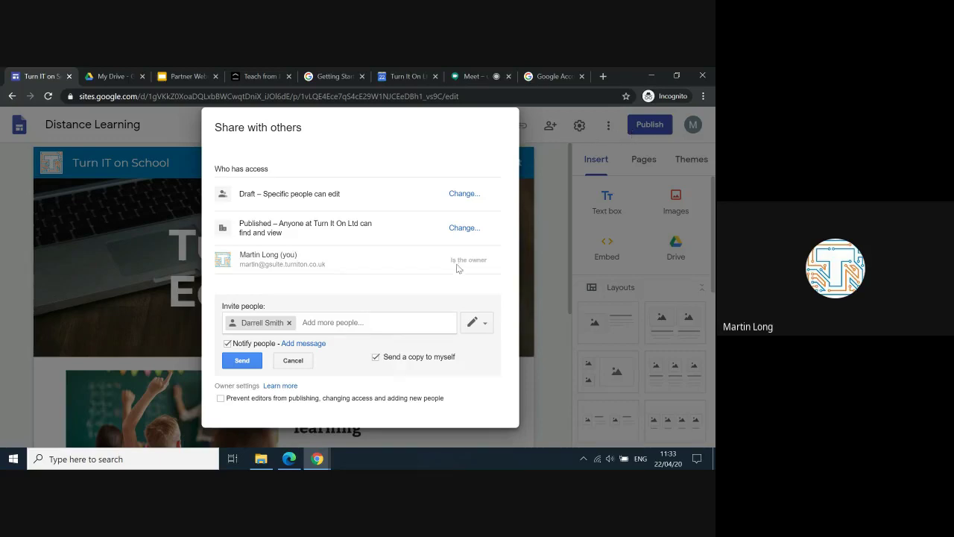
{"action": "left_click", "coordinate": [304, 360]}
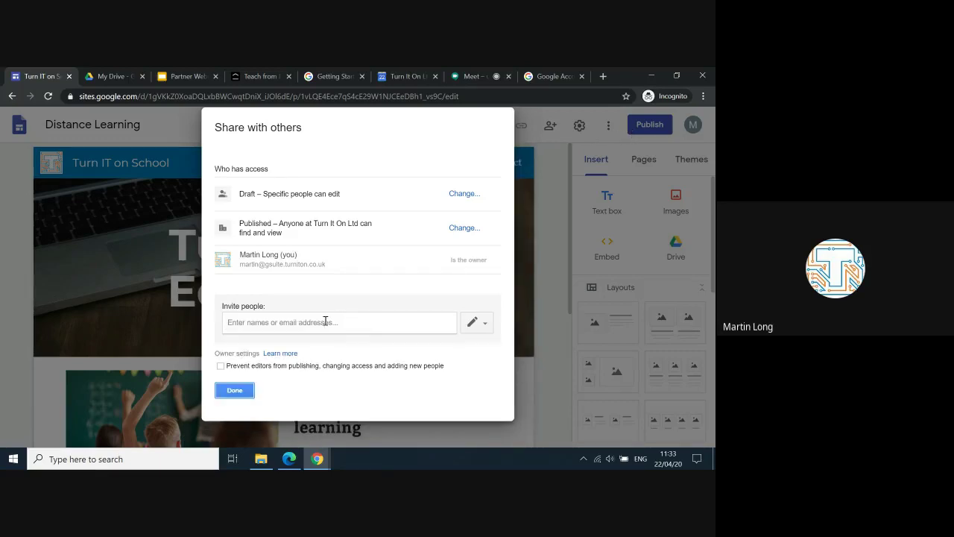
{"action": "key", "text": "Escape"}
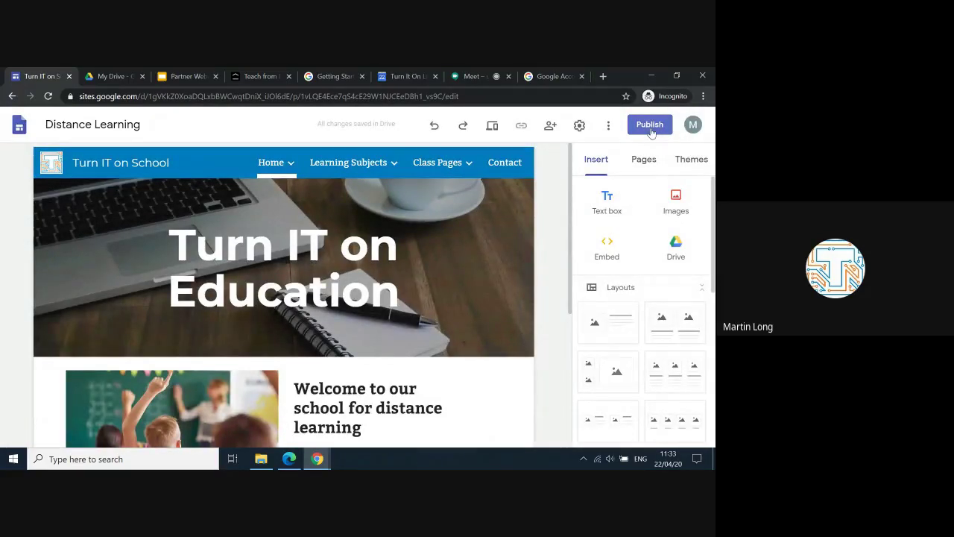
Step: Enter turn-it-on-school-distance as the site's web address, then cancel publishing
{"action": "left_click", "coordinate": [650, 127]}
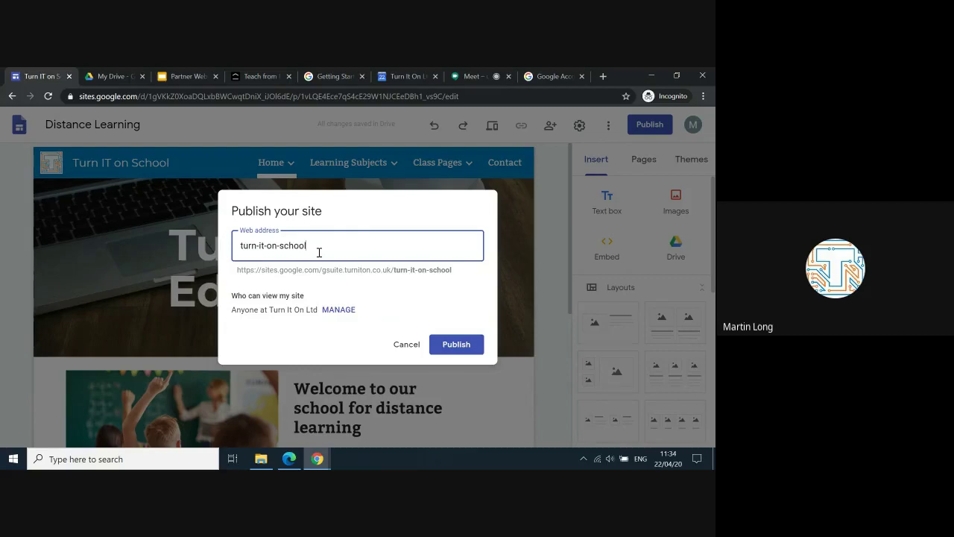
{"action": "type", "text": "-dita"}
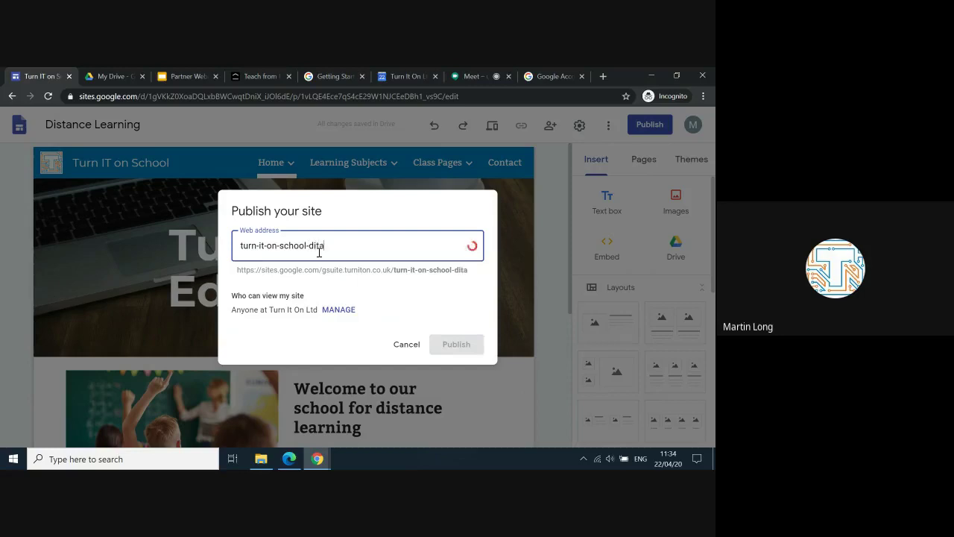
{"action": "key", "text": "BackSpace"}
{"action": "type", "text": "stance"}
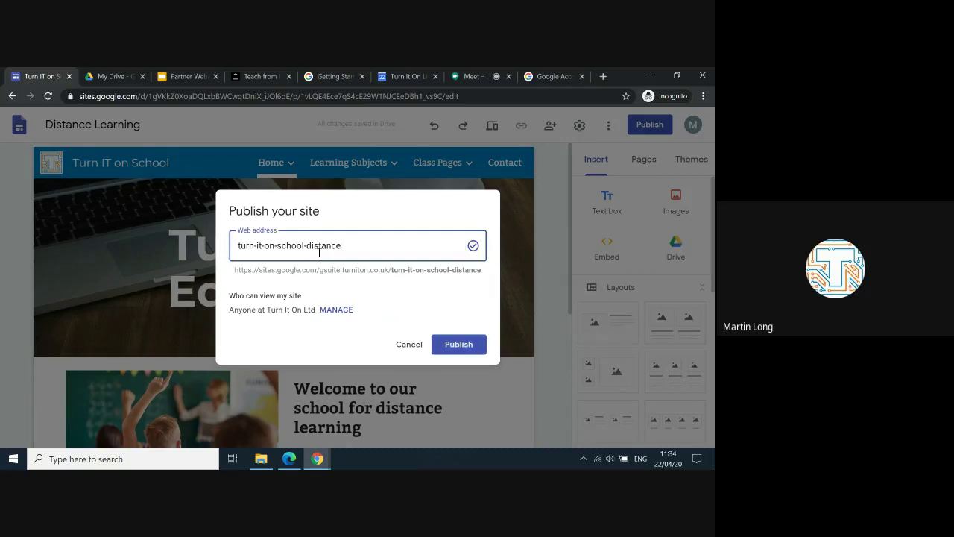
{"action": "type", "text": "-lear"}
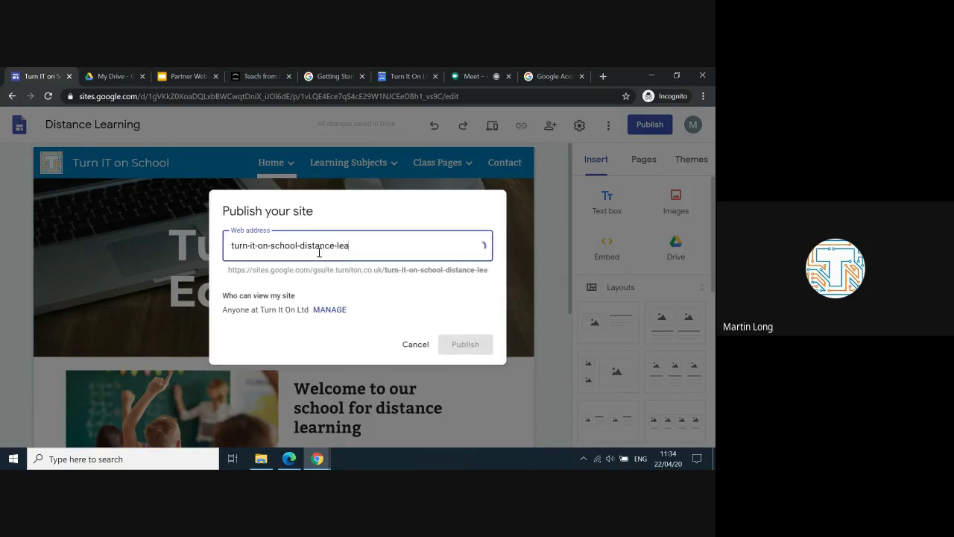
{"action": "key", "text": "BackSpace"}
{"action": "key", "text": "BackSpace"}
{"action": "key", "text": "BackSpace"}
{"action": "key", "text": "BackSpace"}
{"action": "key", "text": "BackSpace"}
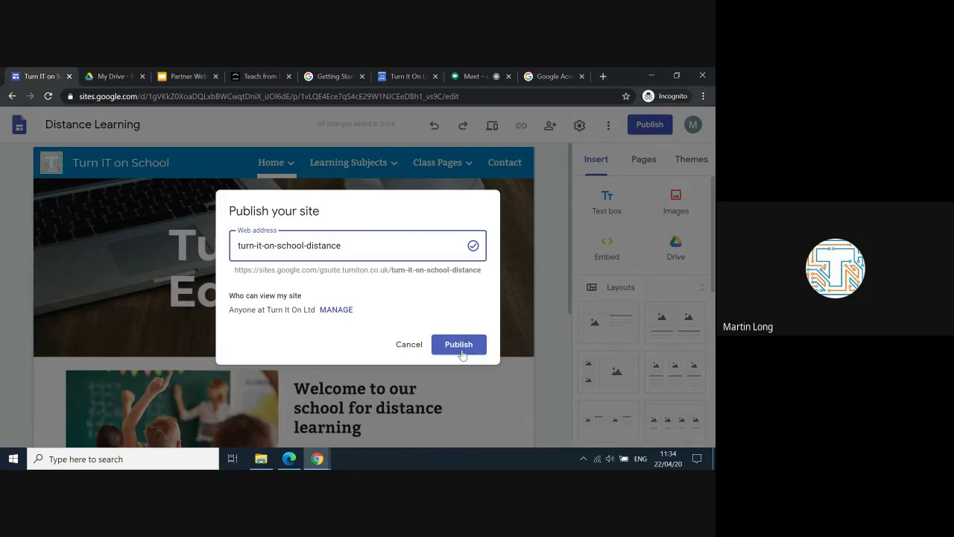
{"action": "left_click", "coordinate": [401, 343]}
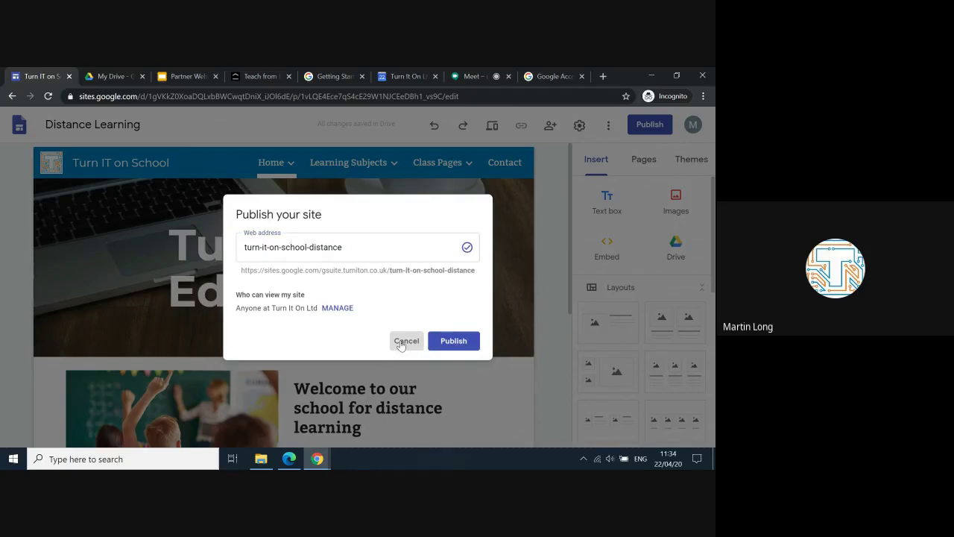
{"action": "left_click", "coordinate": [401, 343]}
{"action": "left_click", "coordinate": [436, 168]}
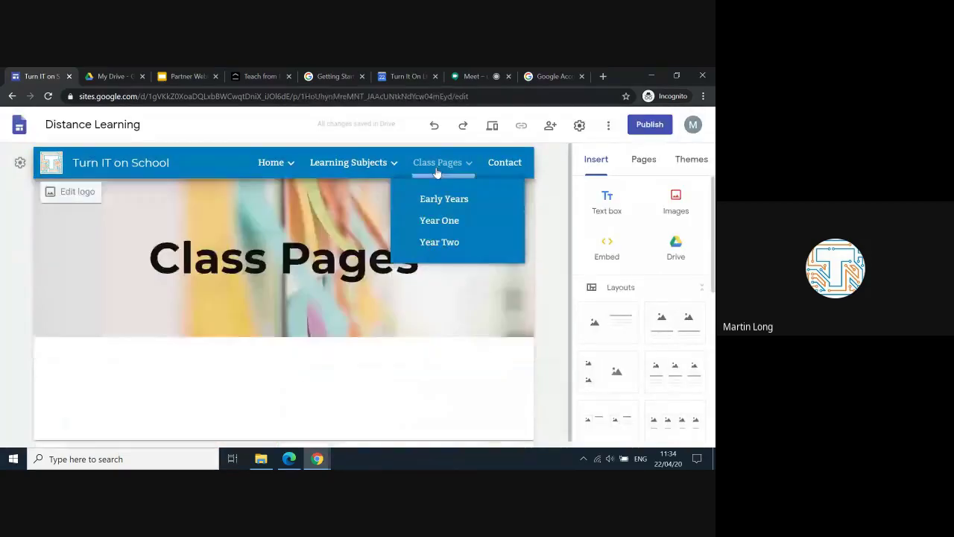
{"action": "left_click", "coordinate": [448, 222]}
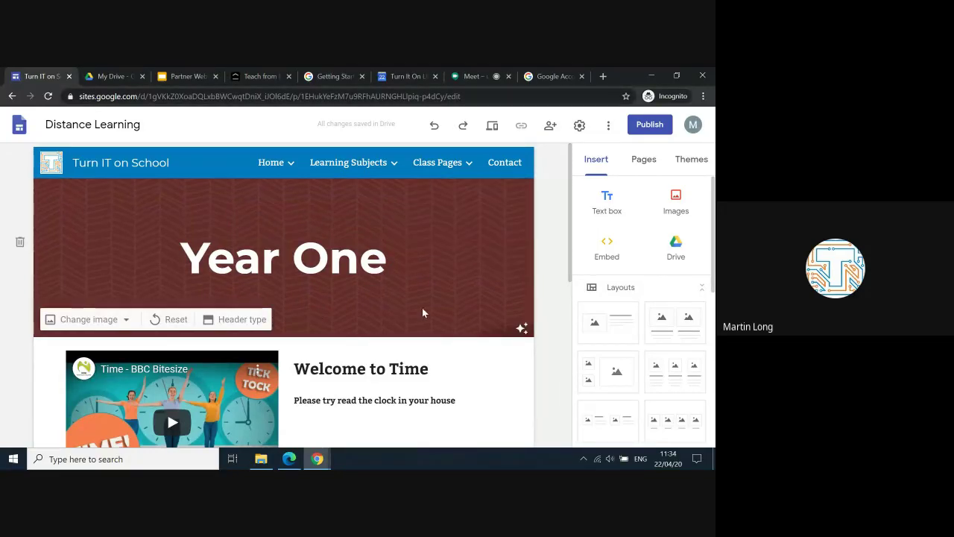
{"action": "left_click", "coordinate": [268, 165]}
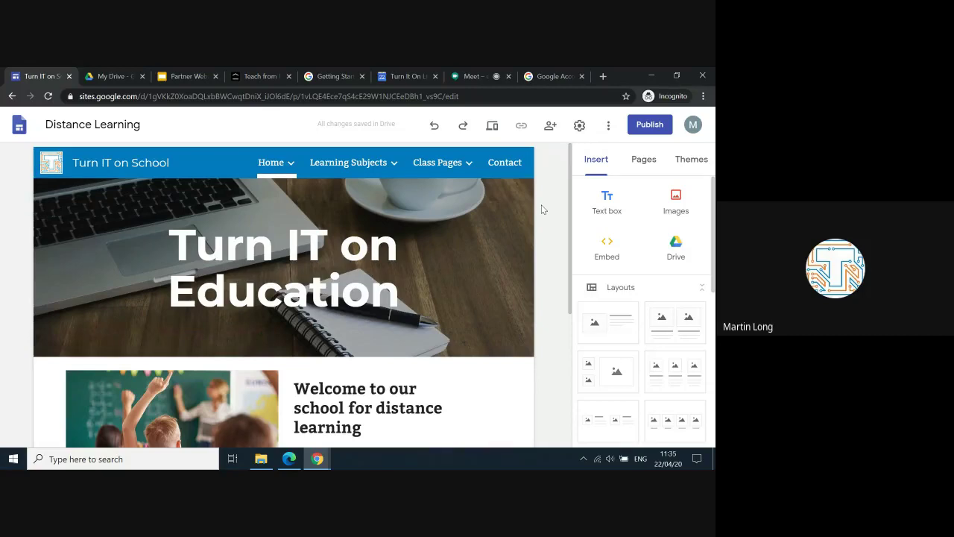
Step: Switch to the Partner Webinar deck and advance to the Teach from Home slide
{"action": "left_click", "coordinate": [188, 77]}
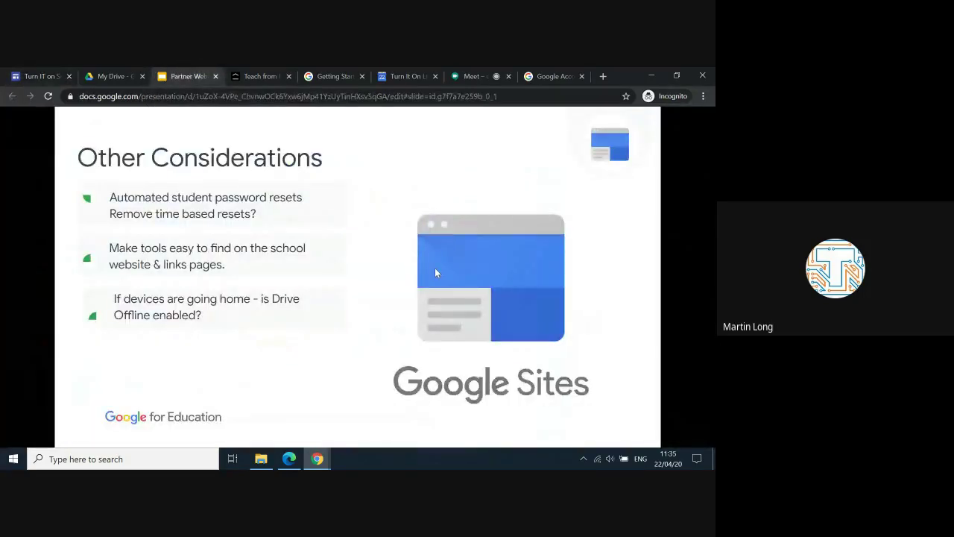
{"action": "left_click", "coordinate": [436, 272]}
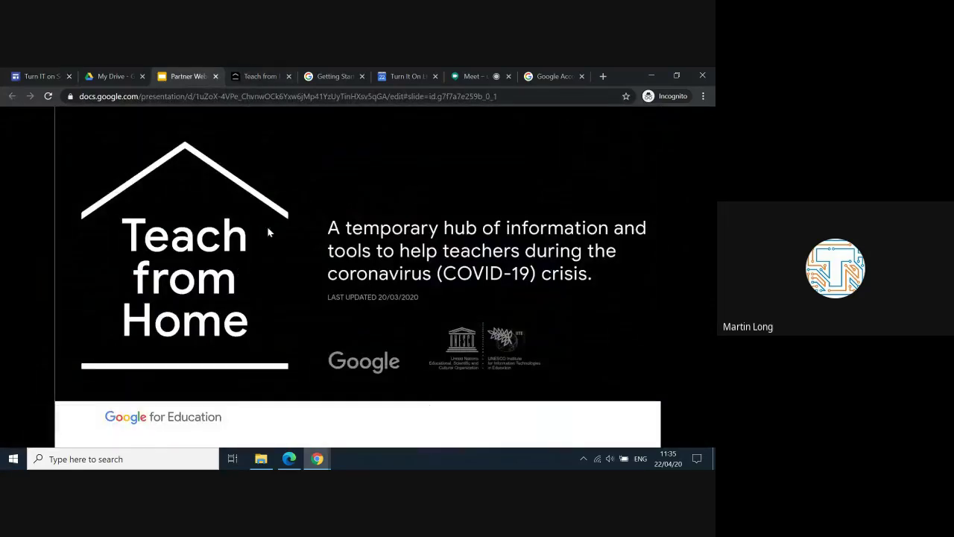
Step: Browse the Teach from Home 'without video calls' ideas, then switch to the Lesson 8: Google Sites page
{"action": "left_click", "coordinate": [258, 78]}
{"action": "scroll", "coordinate": [348, 328], "scroll_direction": "down", "scroll_amount": 8}
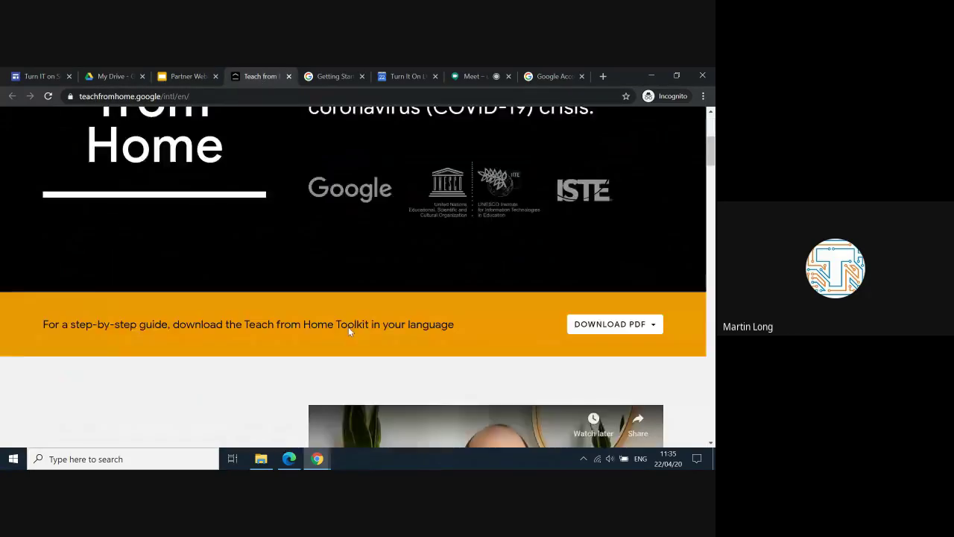
{"action": "scroll", "coordinate": [348, 332], "scroll_direction": "down", "scroll_amount": 8}
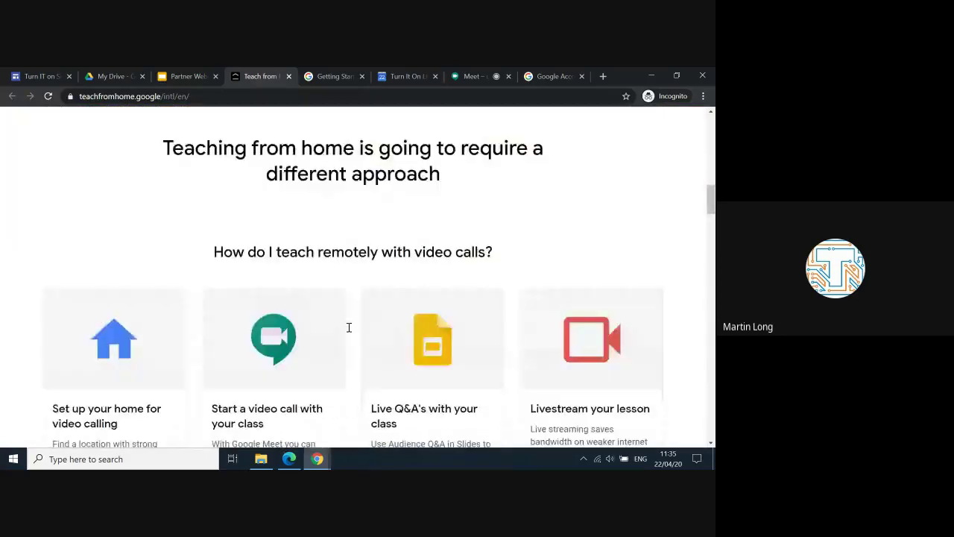
{"action": "scroll", "coordinate": [348, 332], "scroll_direction": "down", "scroll_amount": 1}
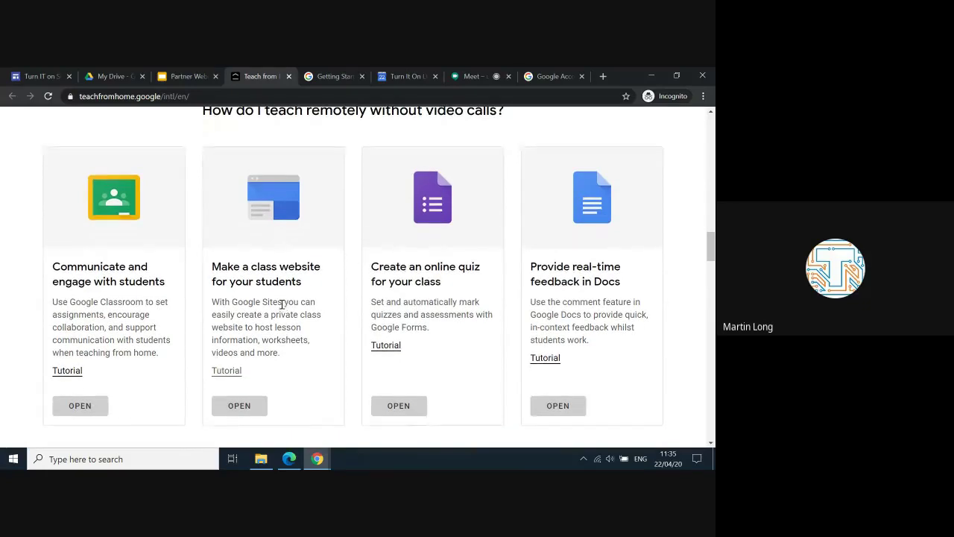
{"action": "scroll", "coordinate": [283, 308], "scroll_direction": "down", "scroll_amount": 1}
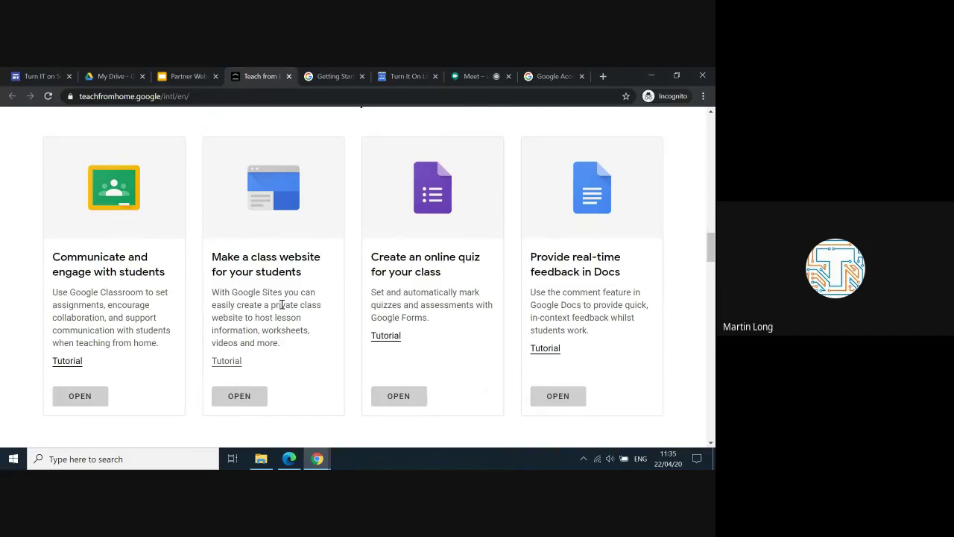
{"action": "scroll", "coordinate": [283, 304], "scroll_direction": "up", "scroll_amount": 1}
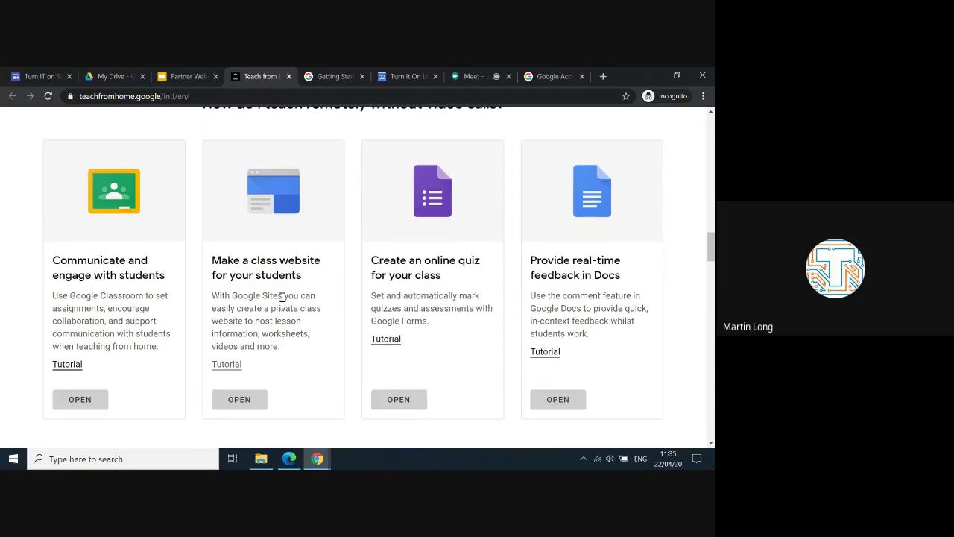
{"action": "left_click", "coordinate": [330, 74]}
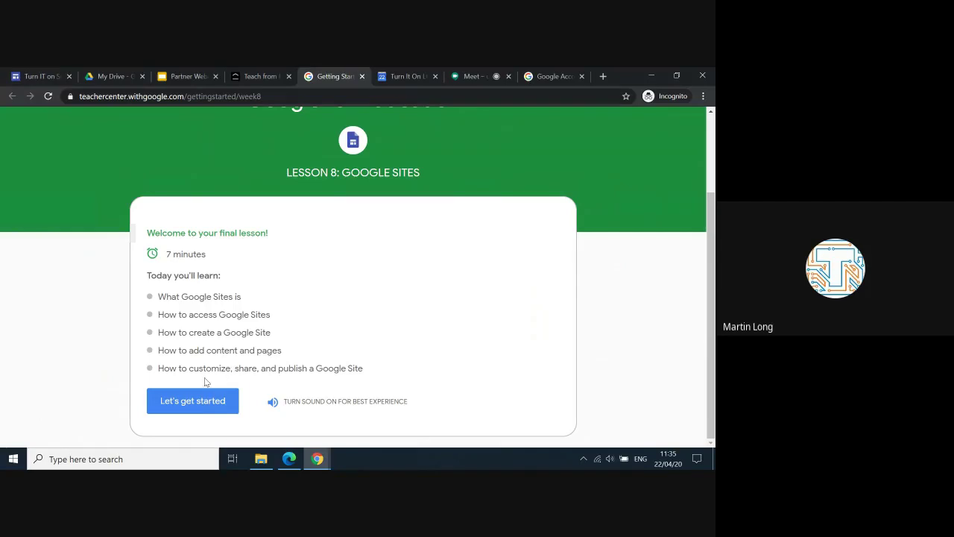
Step: Start the Google Sites lesson at 'What is Google Sites?', then close the lesson's browser tab
{"action": "left_click", "coordinate": [200, 403]}
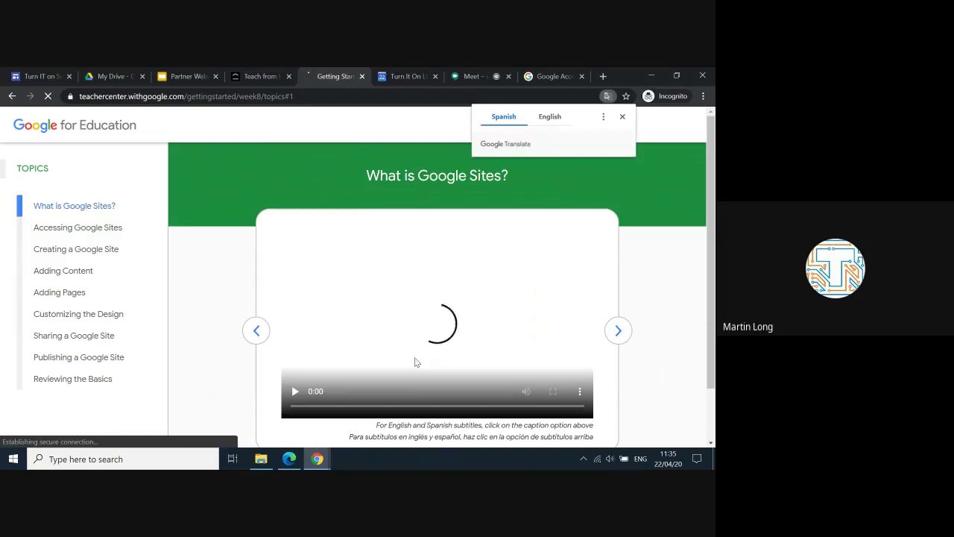
{"action": "scroll", "coordinate": [416, 363], "scroll_direction": "down", "scroll_amount": 1}
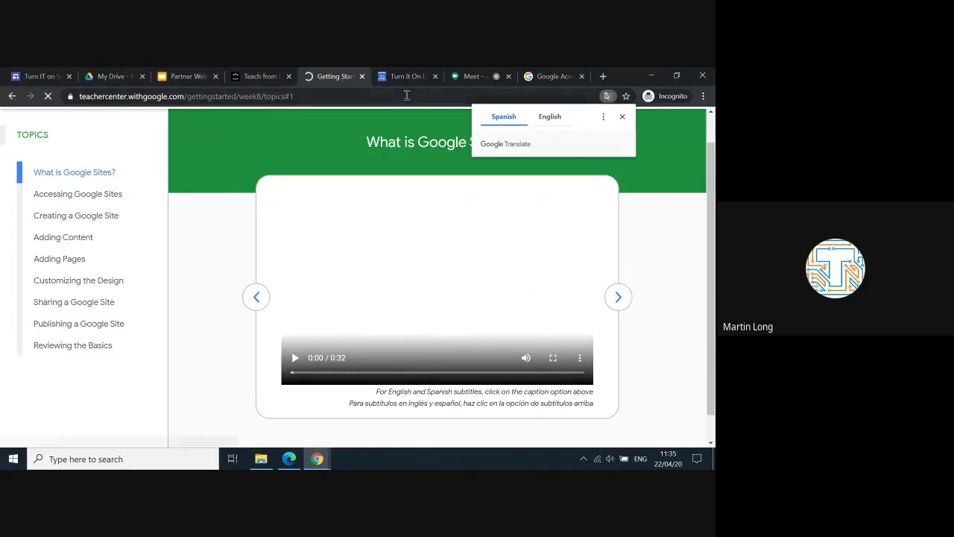
{"action": "left_click", "coordinate": [363, 77]}
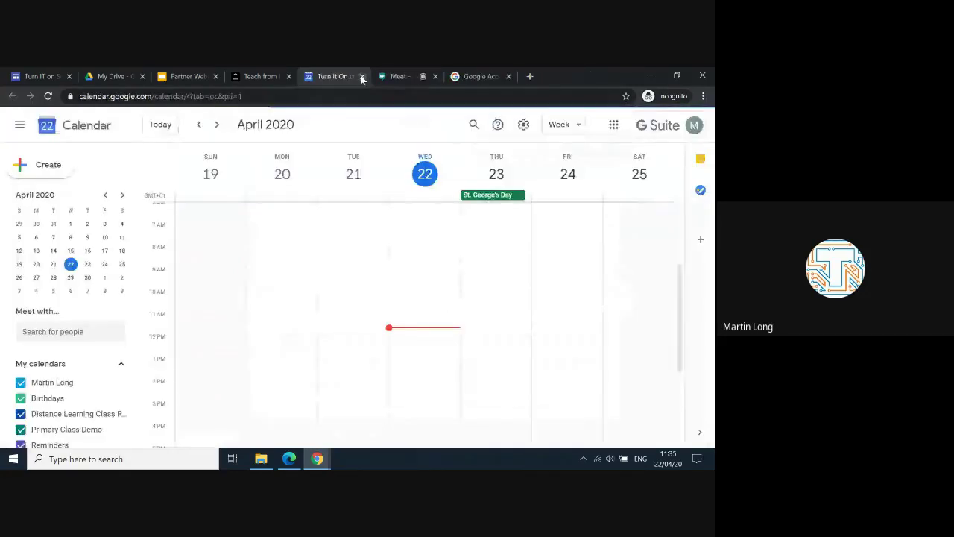
Step: Return to the Google Meet tab via the Teach from Home and Partner Webinar tabs and stop presenting
{"action": "left_click", "coordinate": [249, 81]}
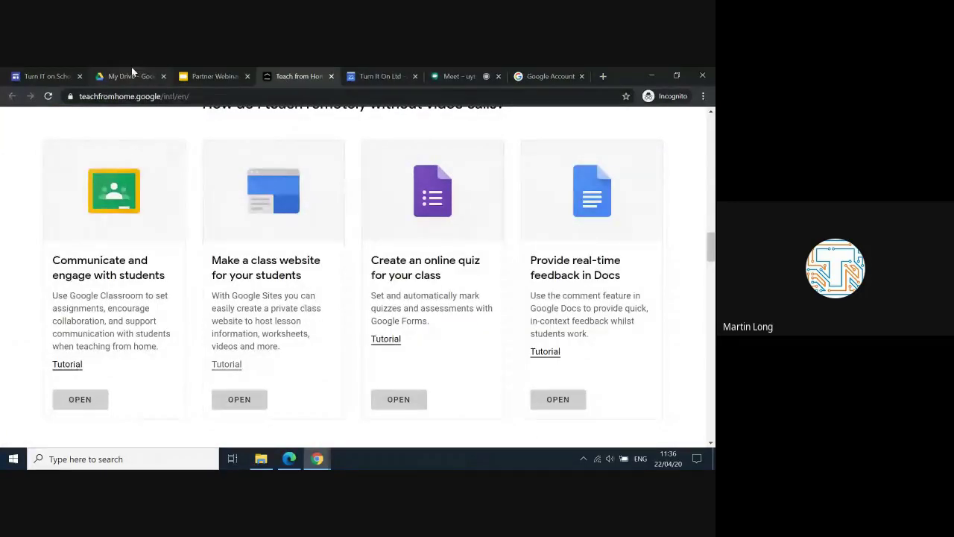
{"action": "left_click", "coordinate": [212, 76]}
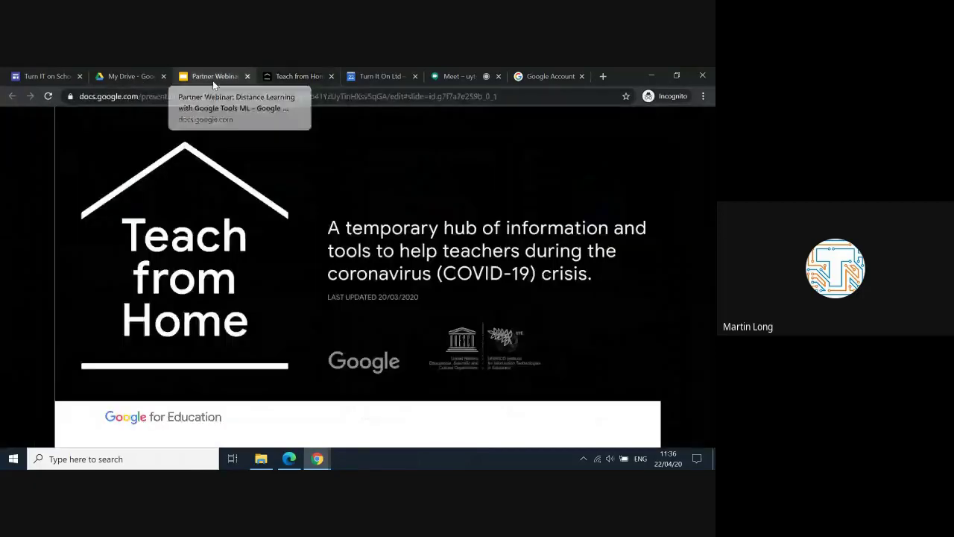
{"action": "left_click", "coordinate": [443, 78]}
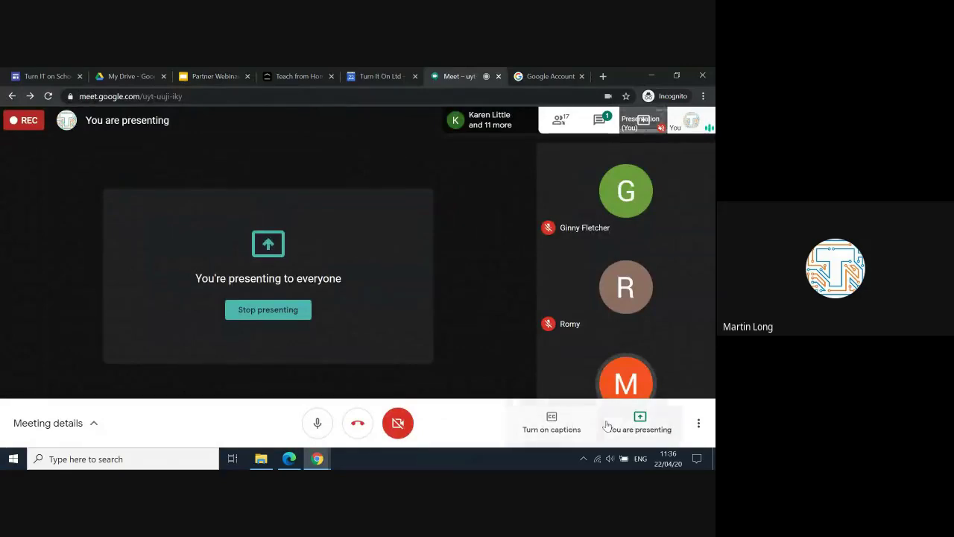
{"action": "left_click", "coordinate": [640, 426]}
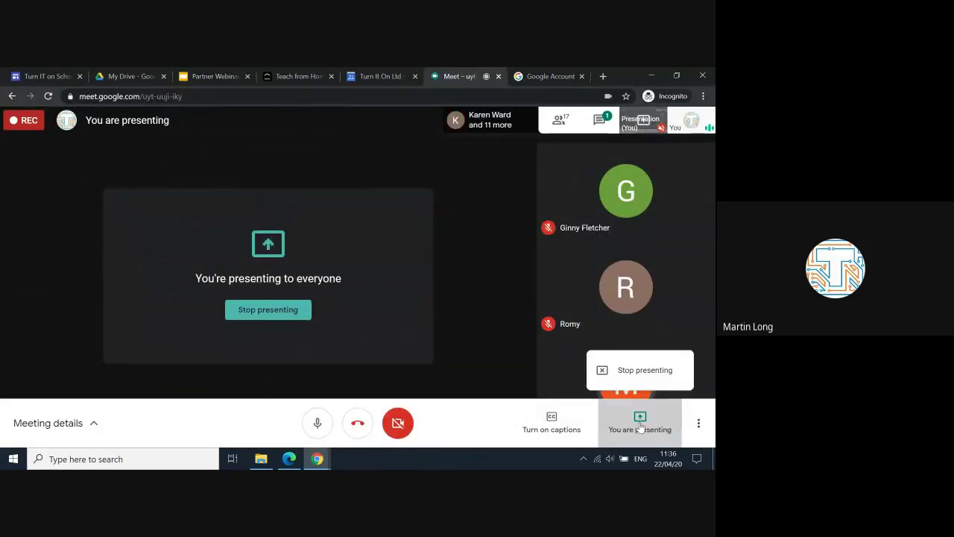
{"action": "left_click", "coordinate": [614, 369]}
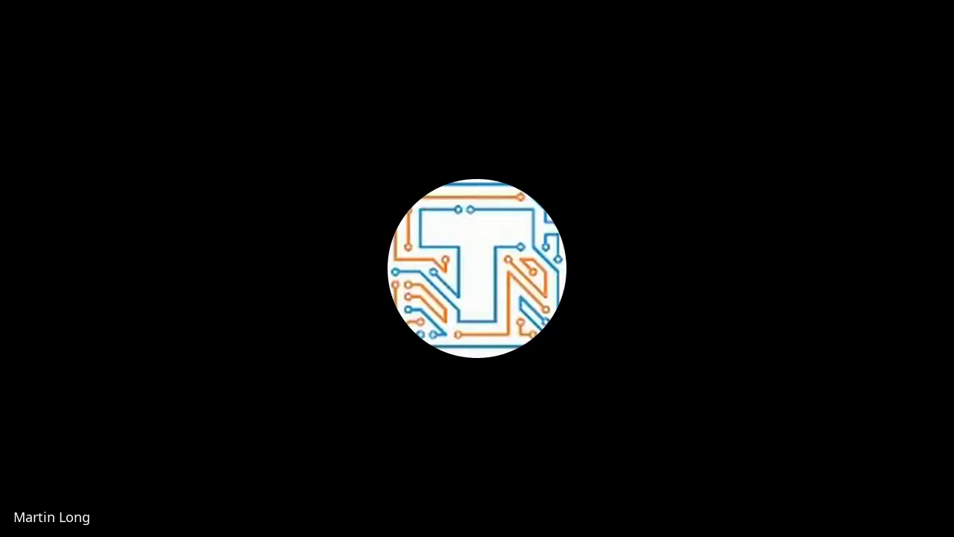